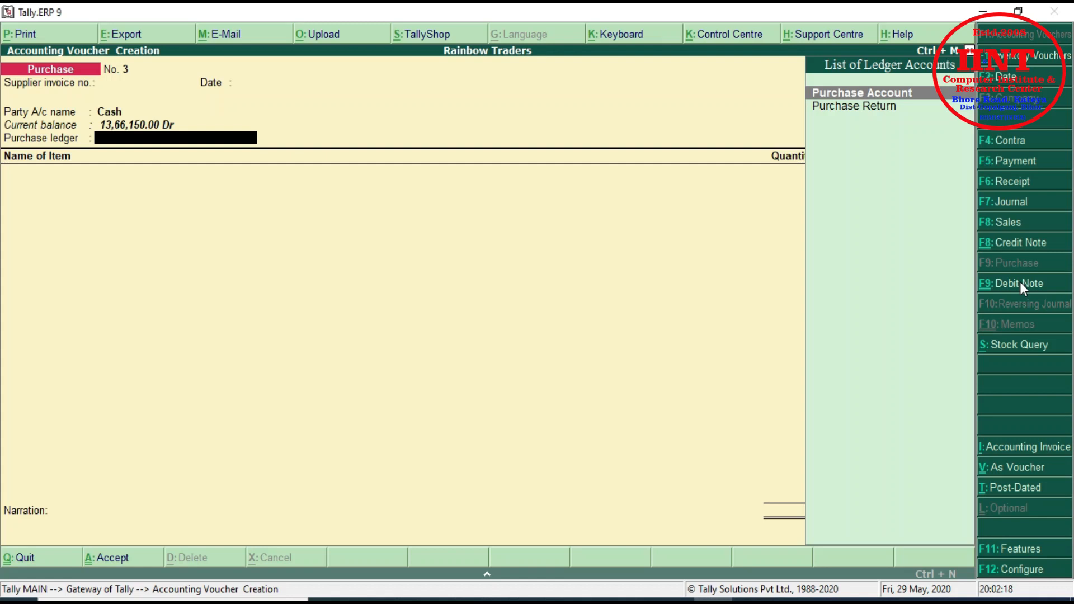
Choose Purchase Account as the purchase ledger and add Coconut Oil, 100 ltr at a rate of 120 per ltr.
key("Return")
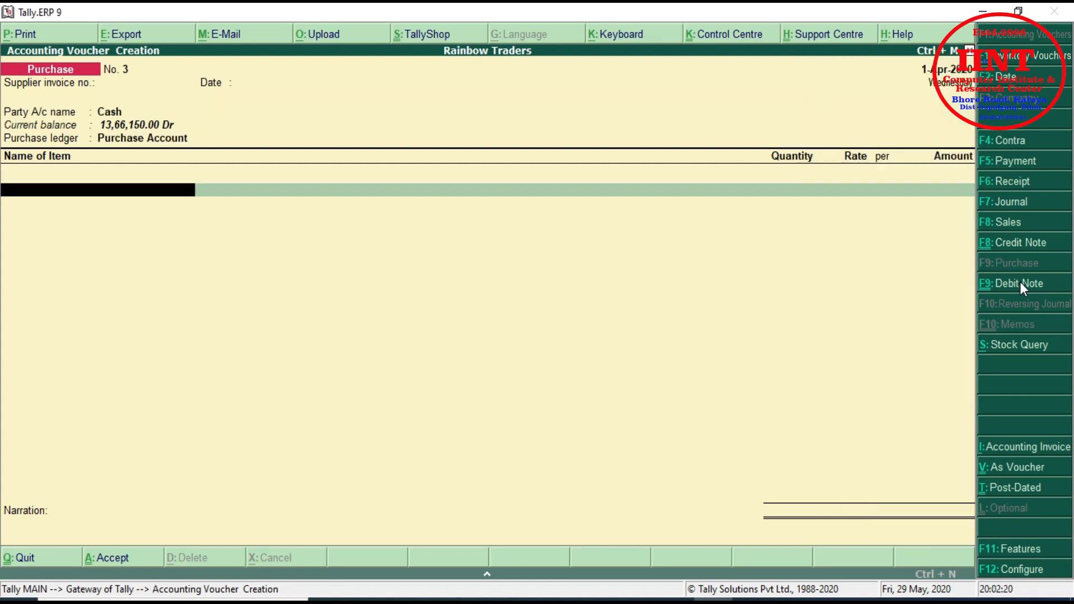
type("Co")
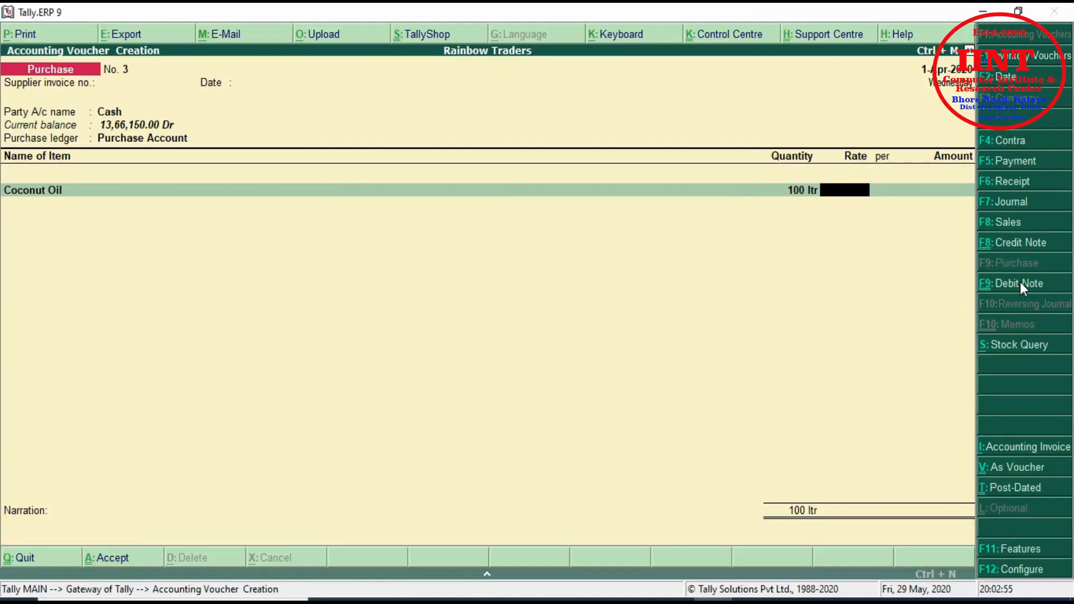
type("120")
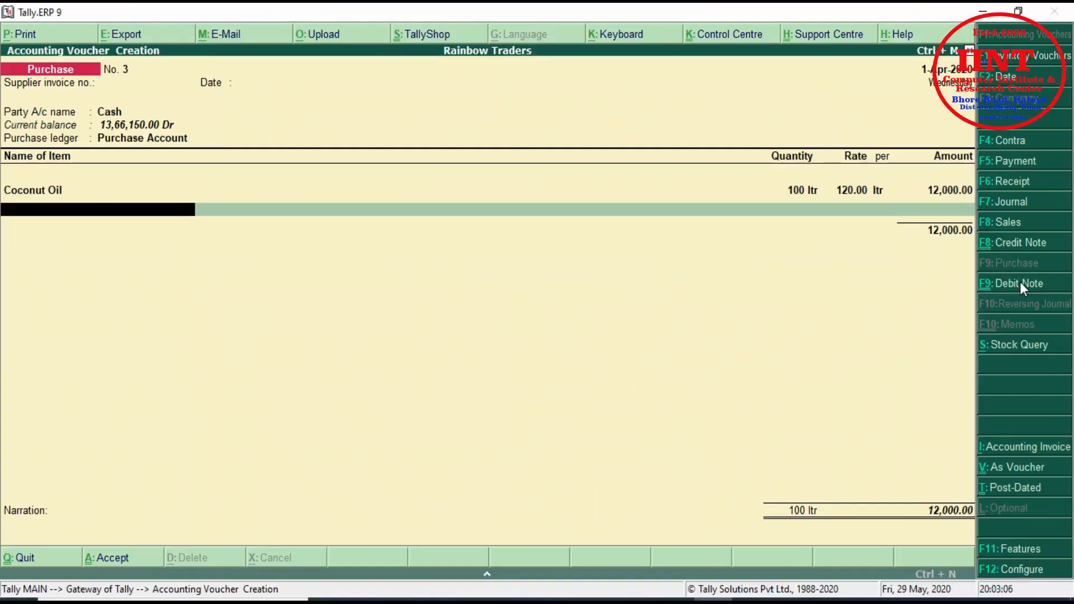
Add Mustard Oil, 100 ltr at a rate of 104 per ltr, and save the purchase voucher.
type("Mu")
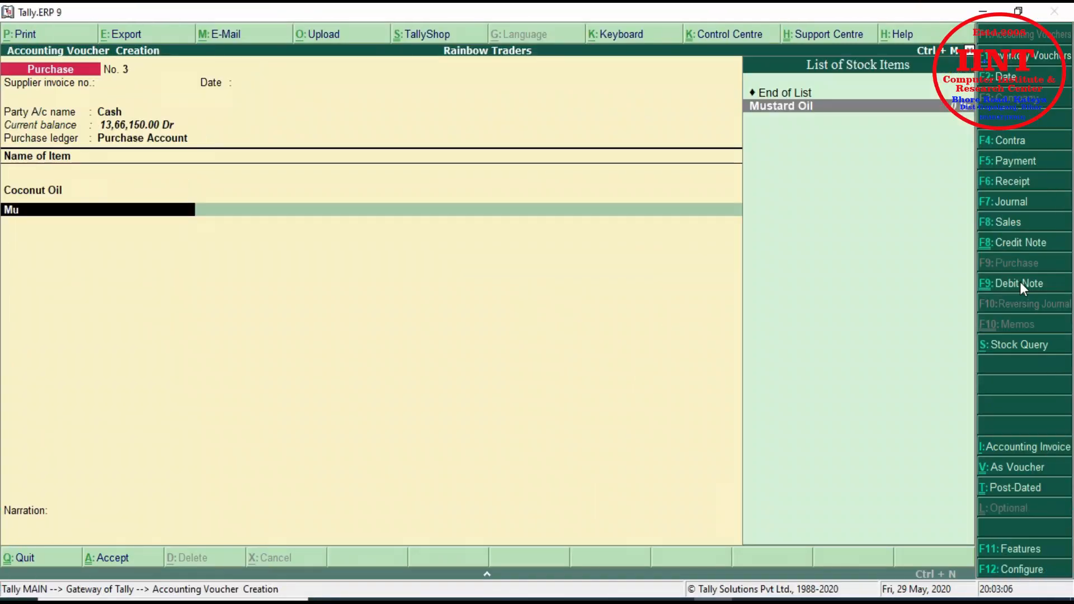
key("Return")
type("100 ltr")
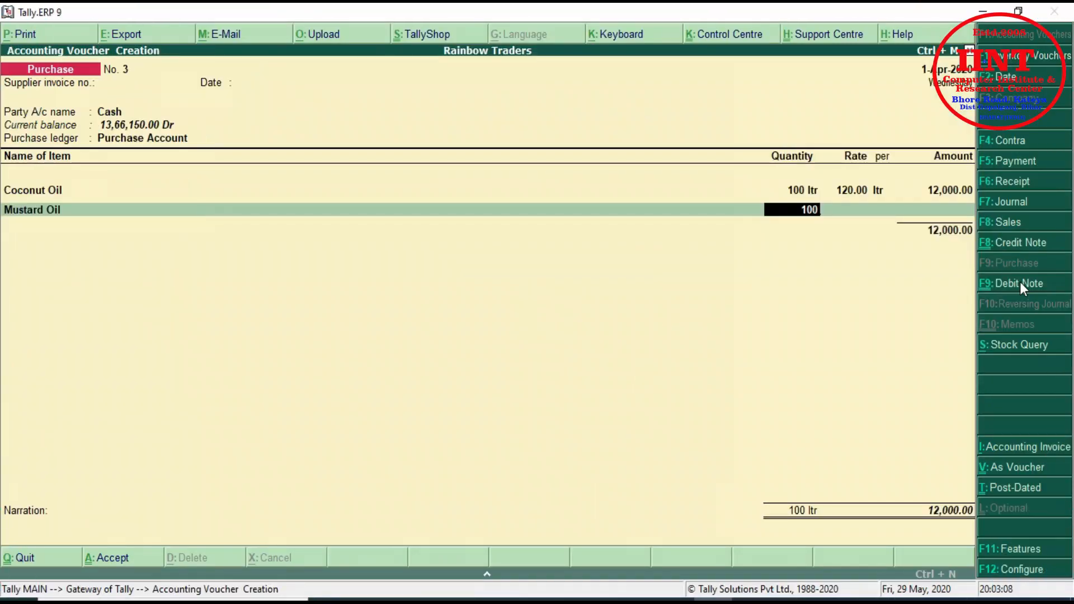
key("Return")
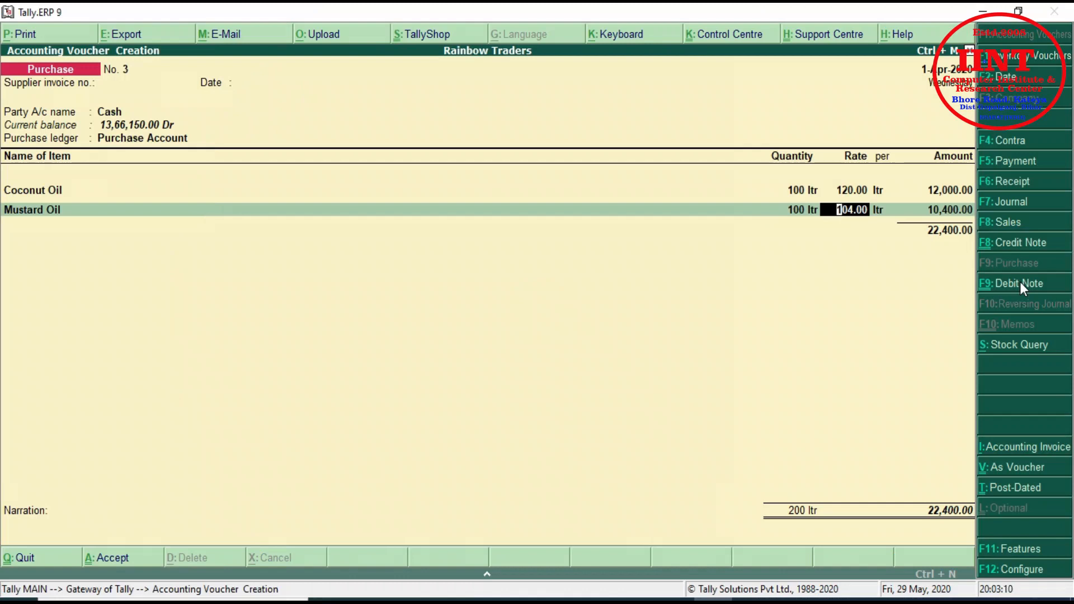
key("Return")
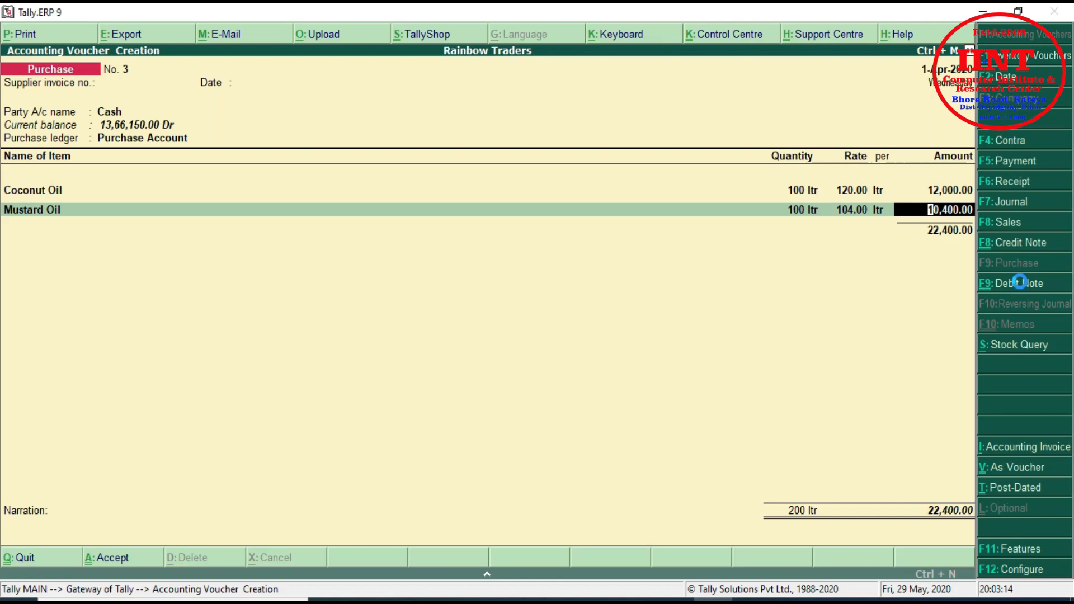
key("ctrl+a")
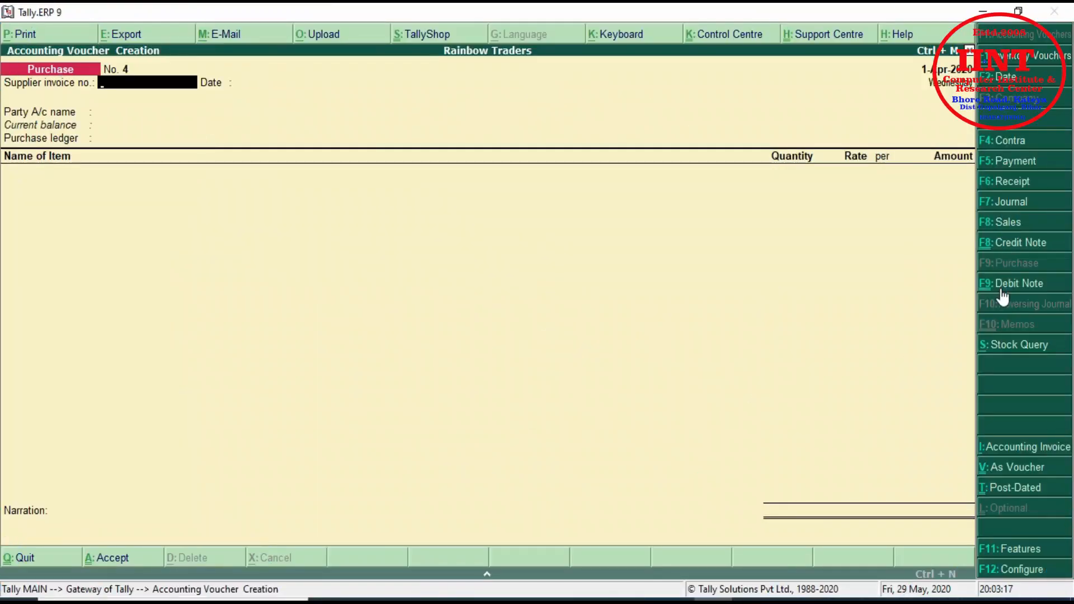
key("Escape")
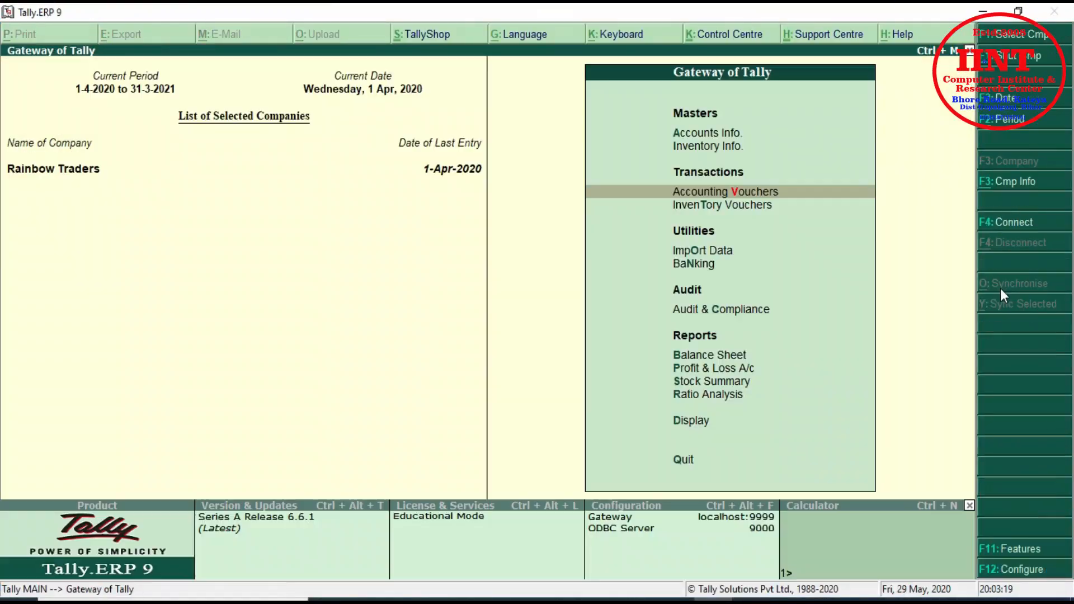
Enable Maintain stock categories in the company's inventory features and save the setting.
key("Up")
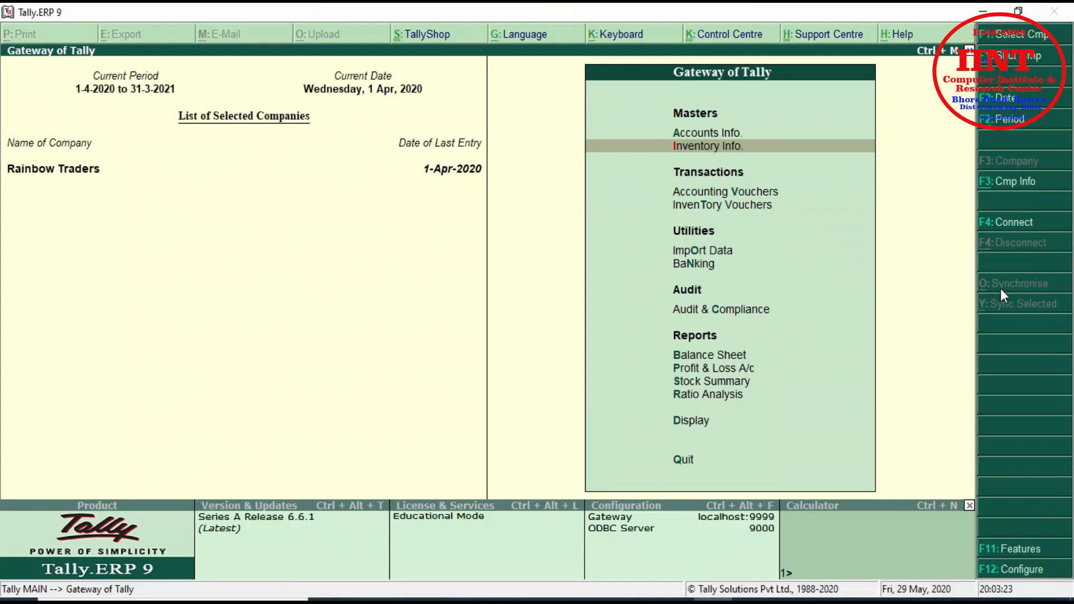
key("Return")
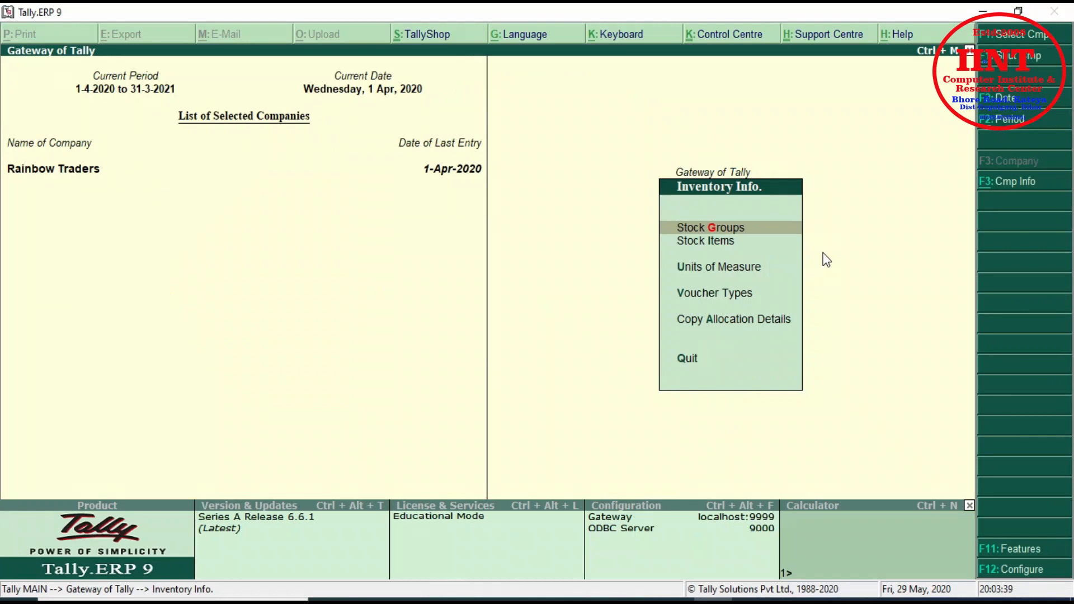
key("Escape")
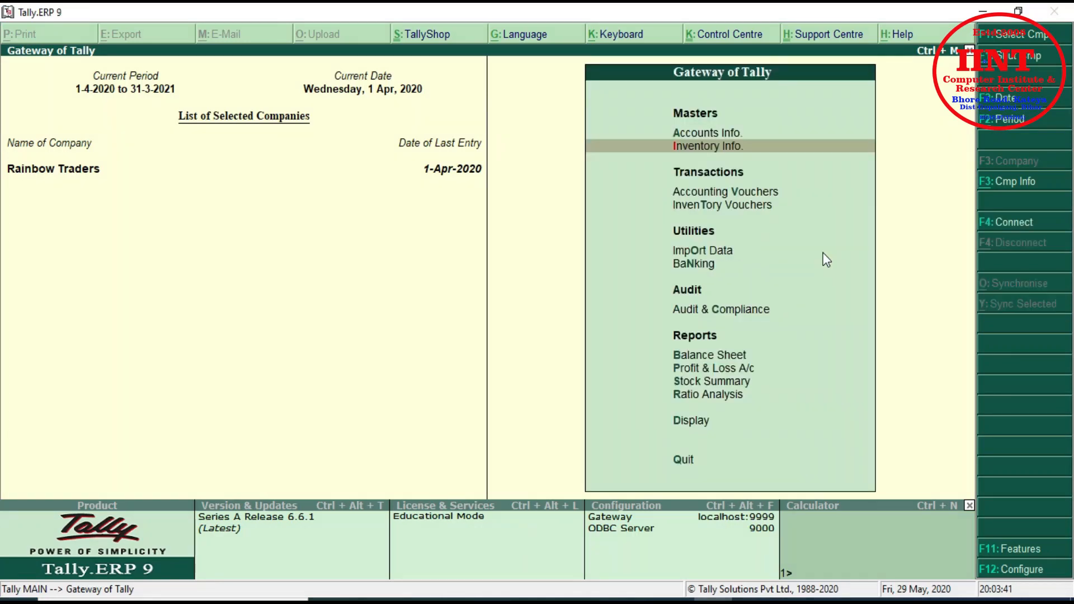
key("Return")
key("F11")
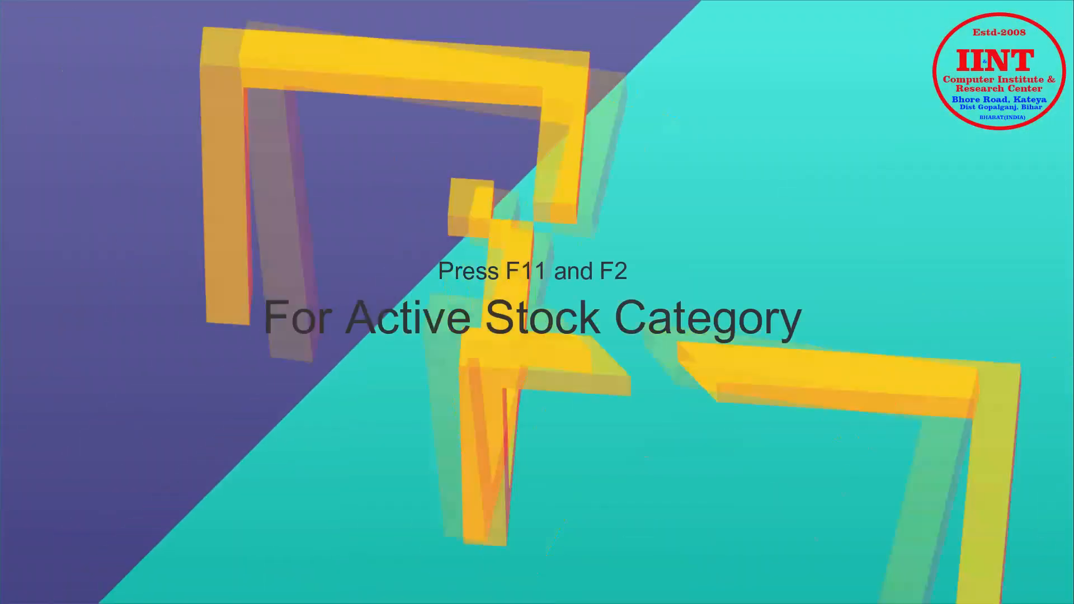
key("Down")
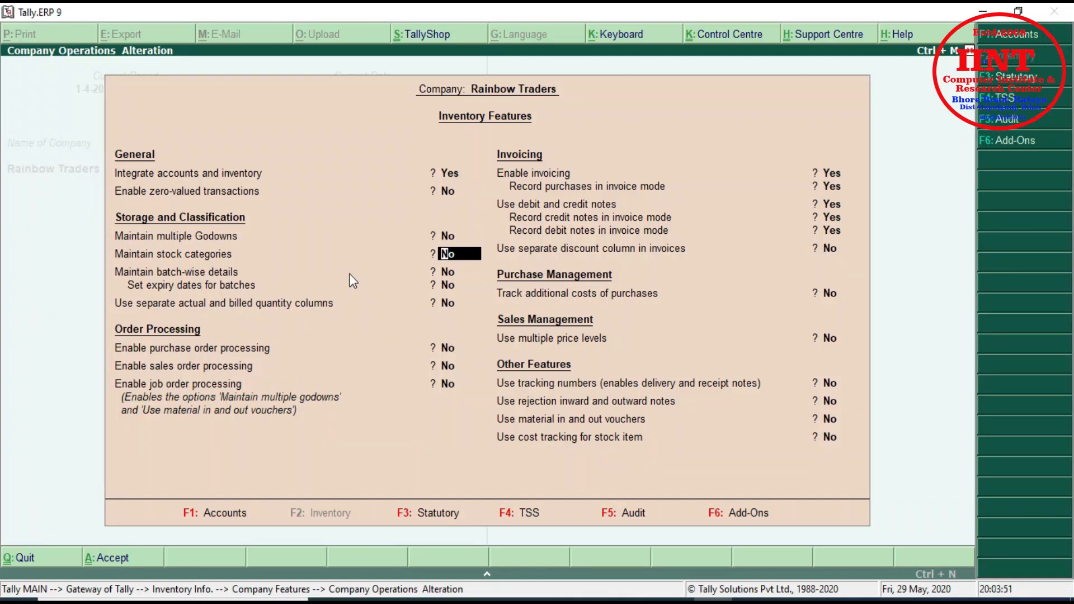
key("y")
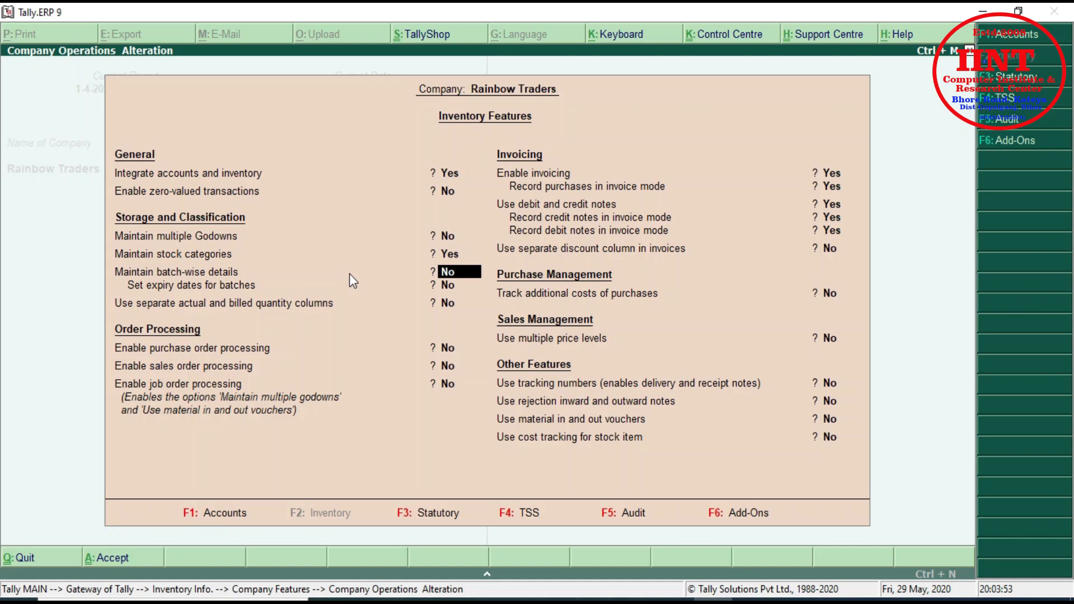
key("ctrl+a")
key("Escape")
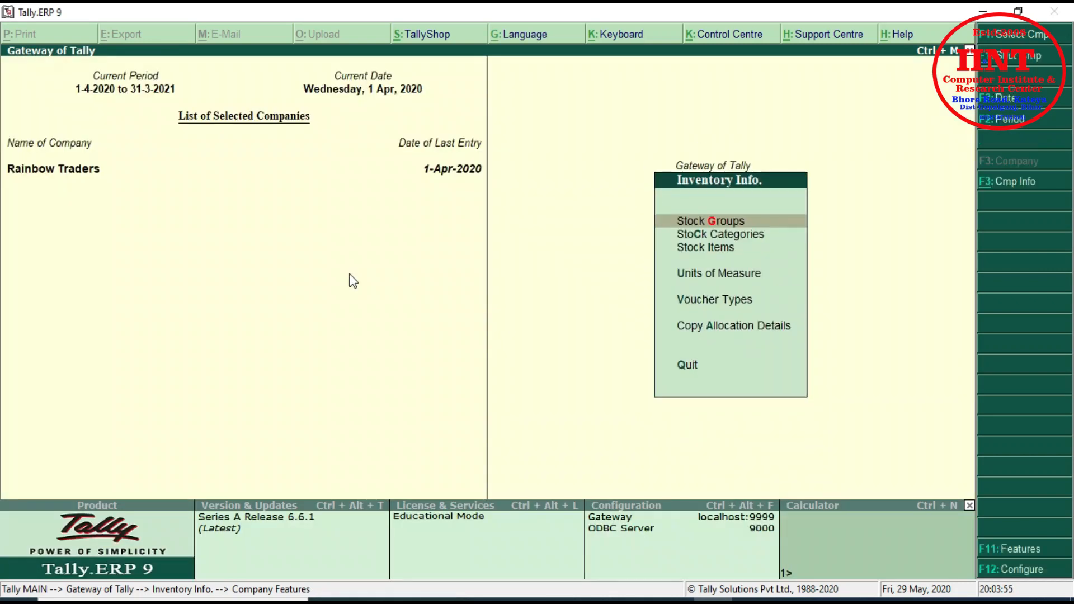
key("Escape")
key("Escape")
Create a single stock category named FMCG under Primary.
key("Down")
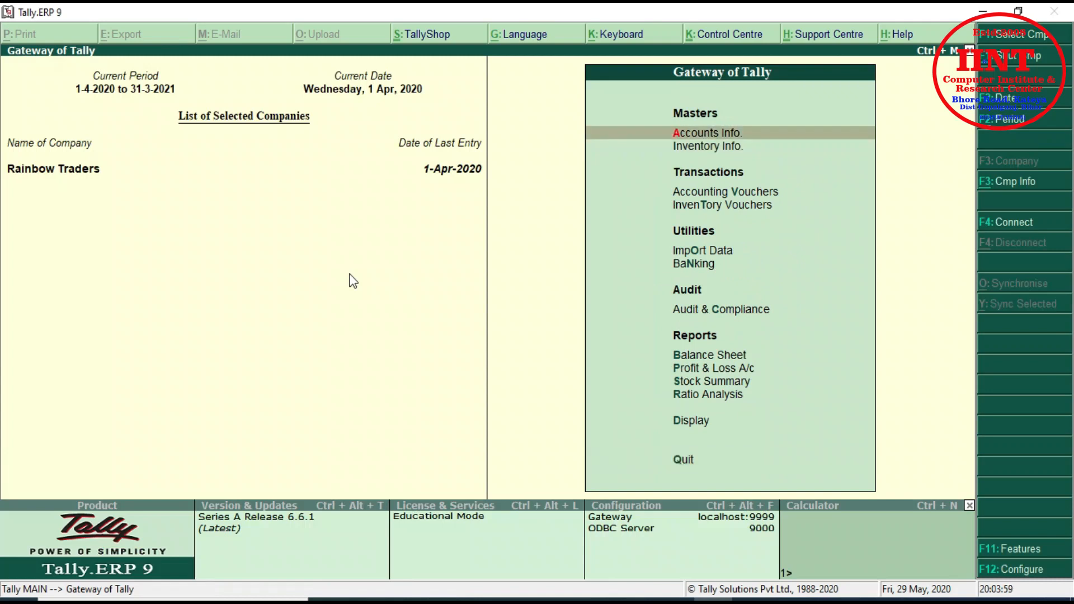
key("Down")
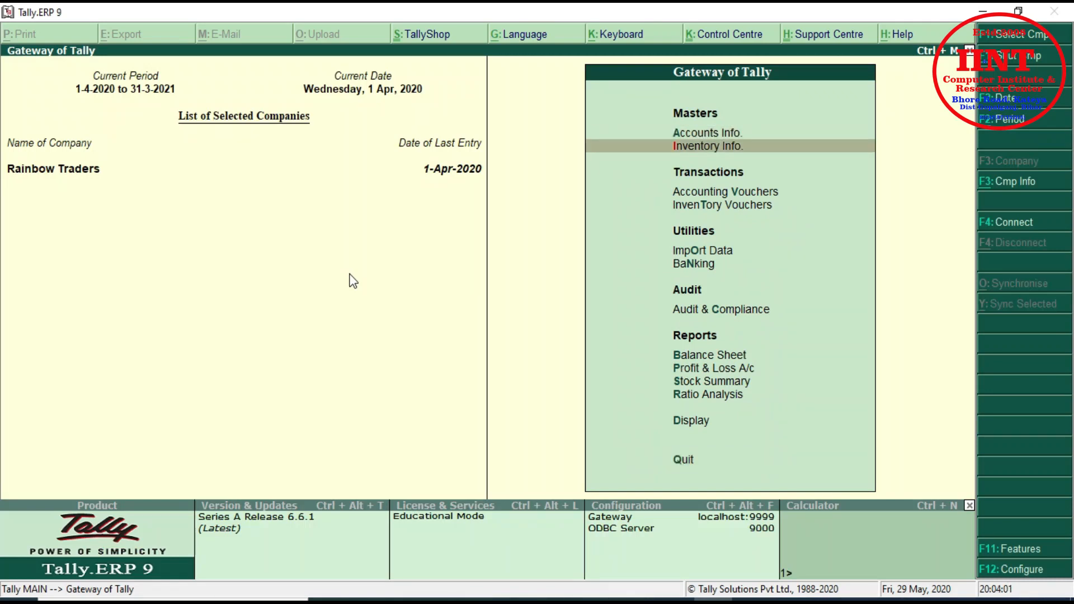
key("Return")
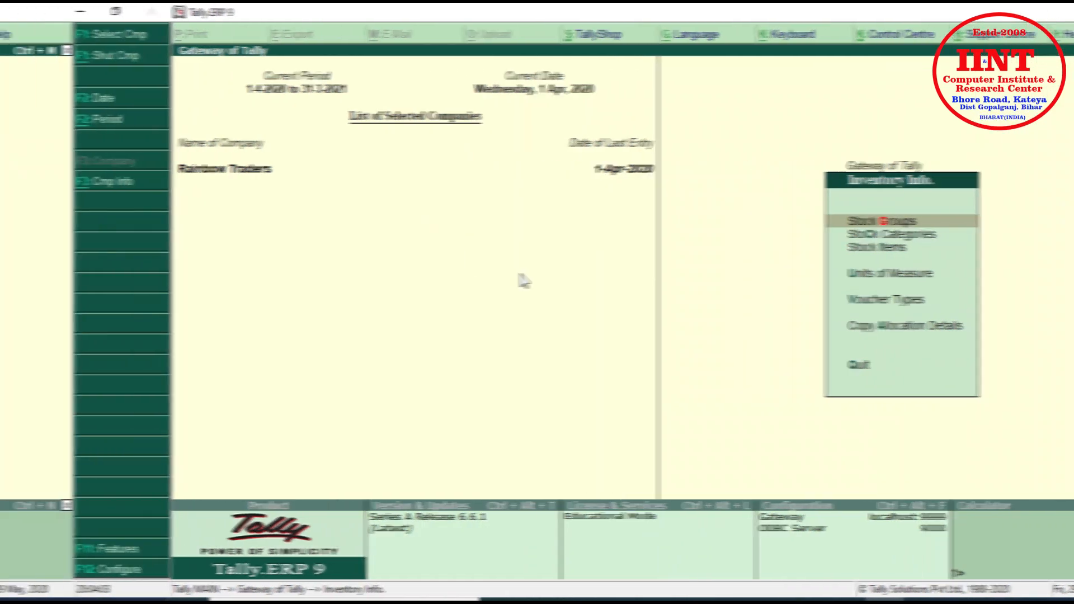
key("Down")
key("Return")
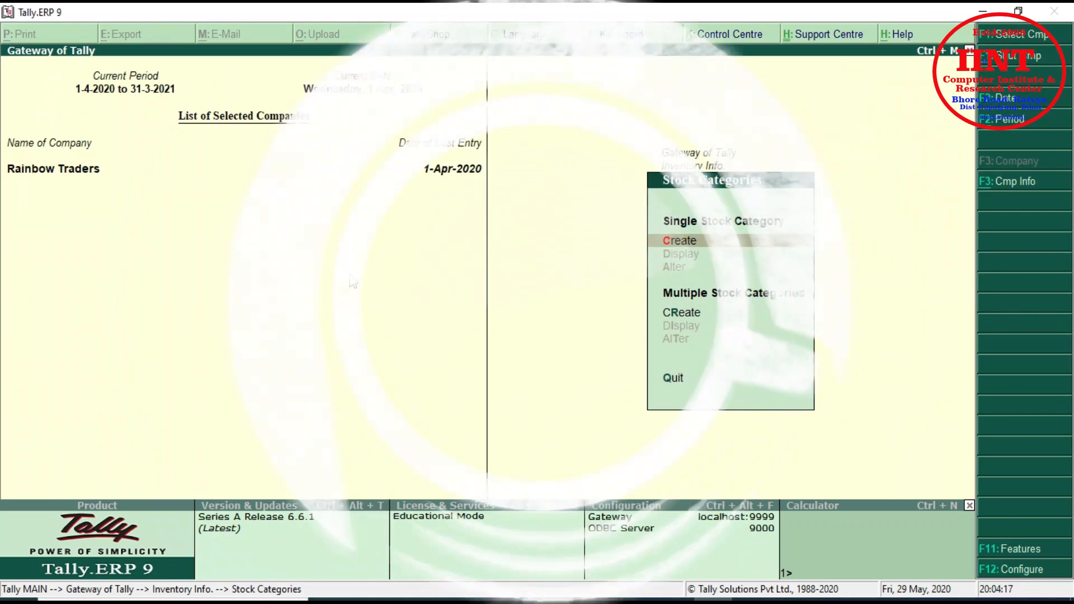
key("Return")
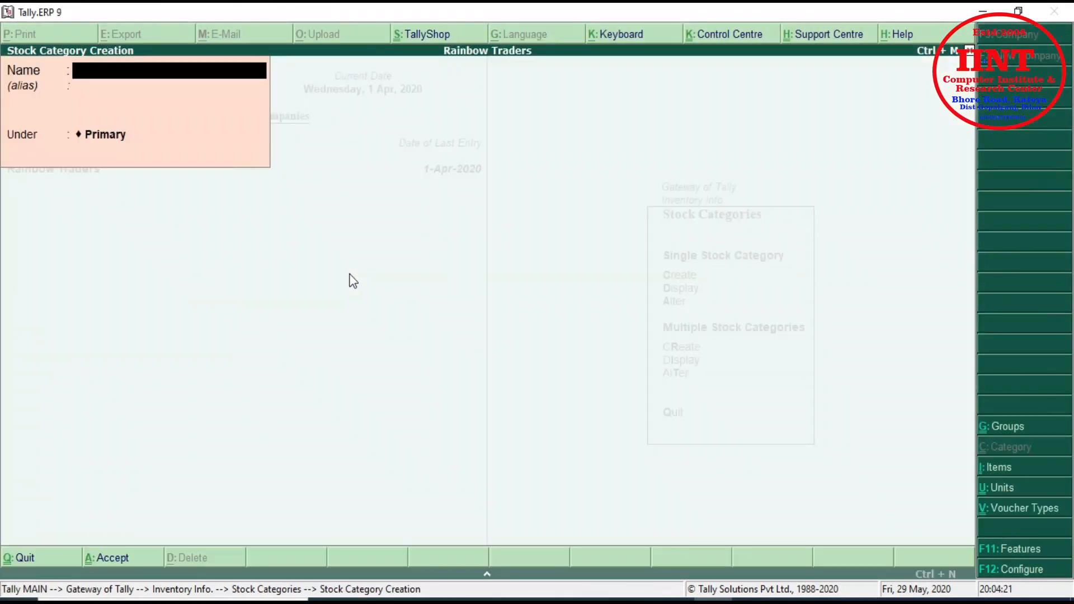
type("FMCG")
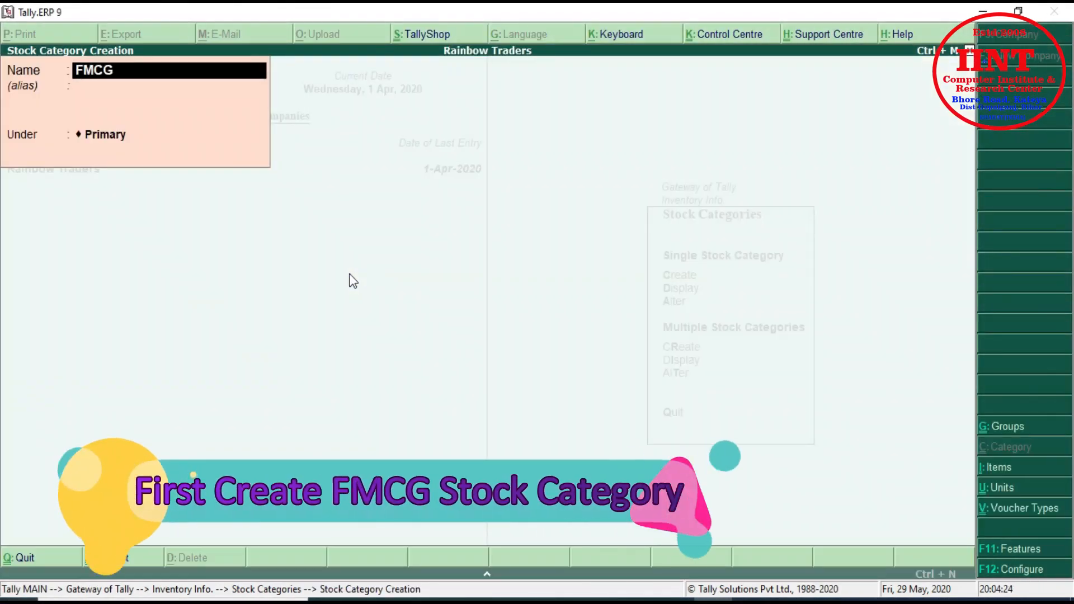
key("Return")
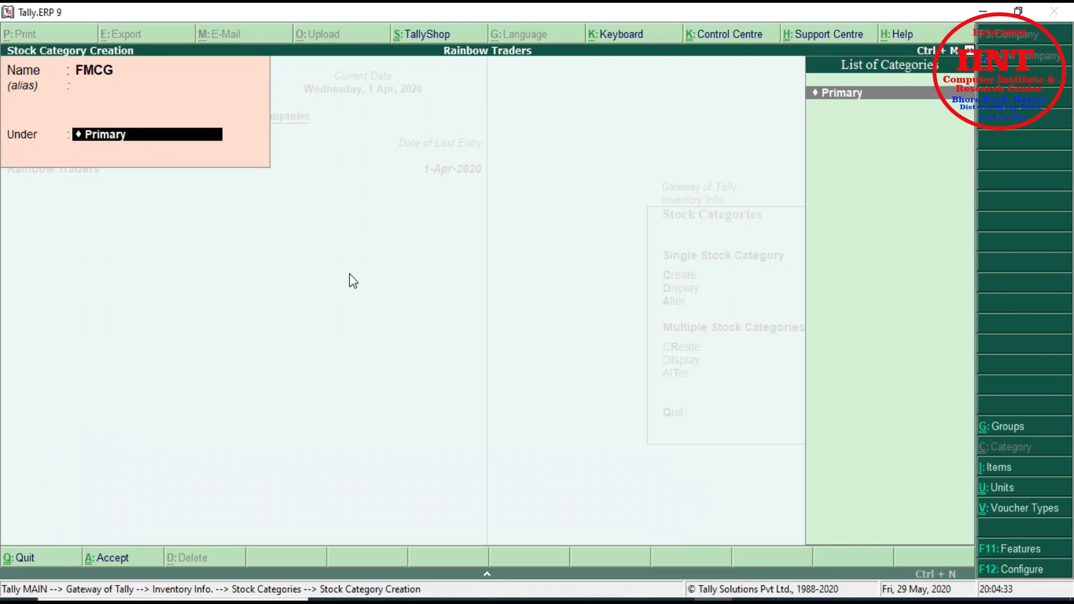
key("Return")
key("Return")
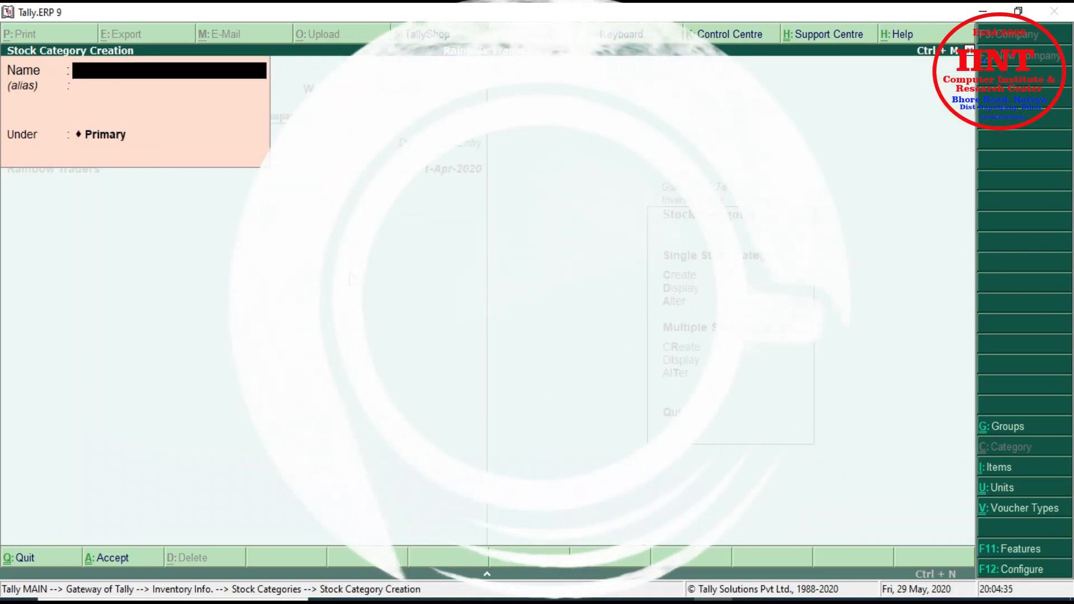
Create a second stock category named Home Appliance under Primary and leave stock category creation.
type("Home")
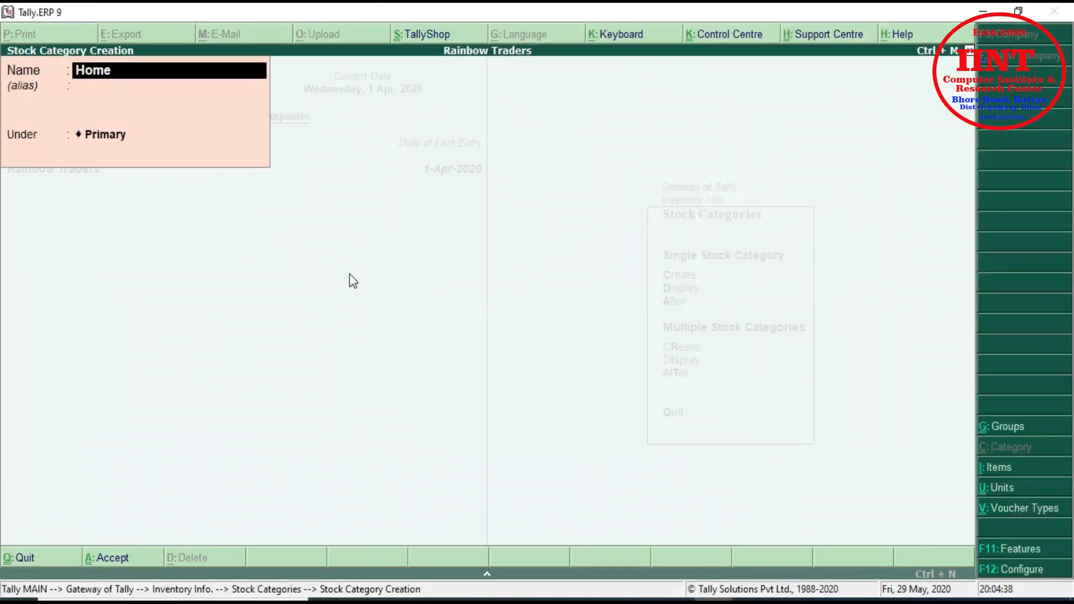
type(" Appliance")
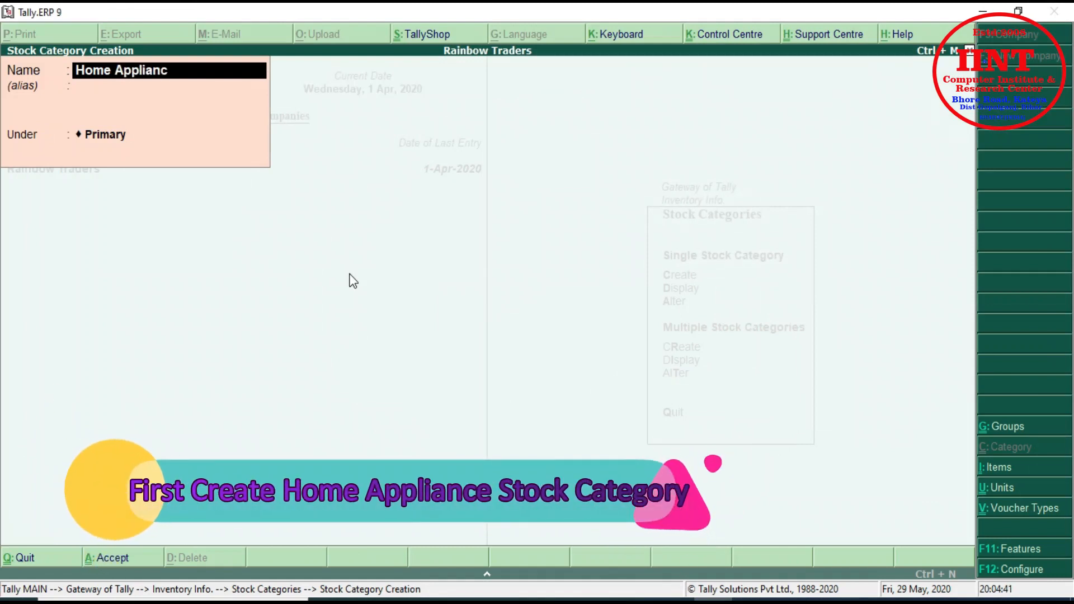
key("Return")
key("Return")
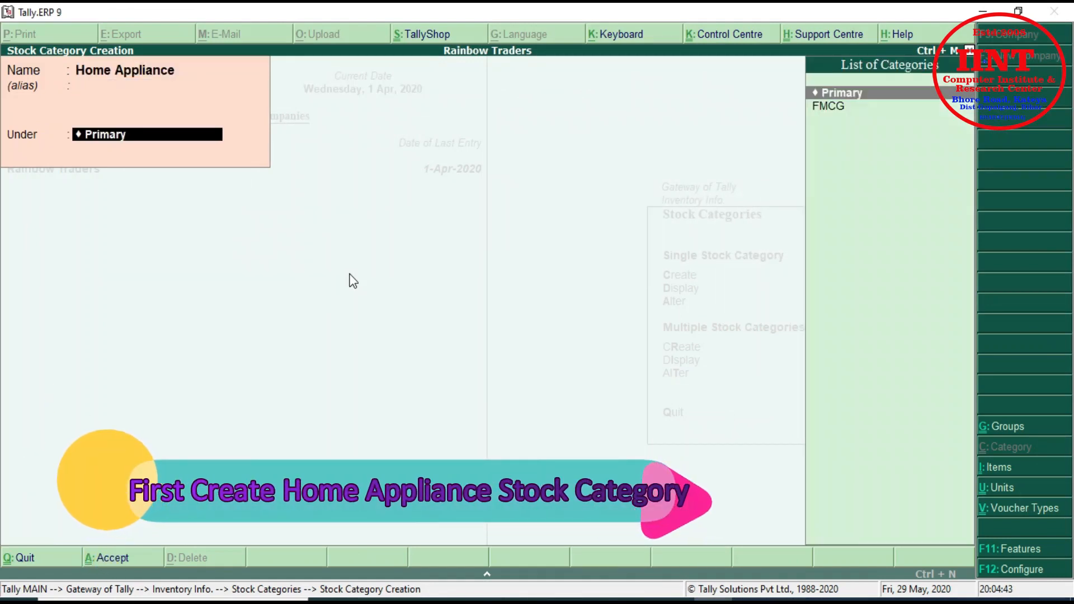
key("Return")
key("Return")
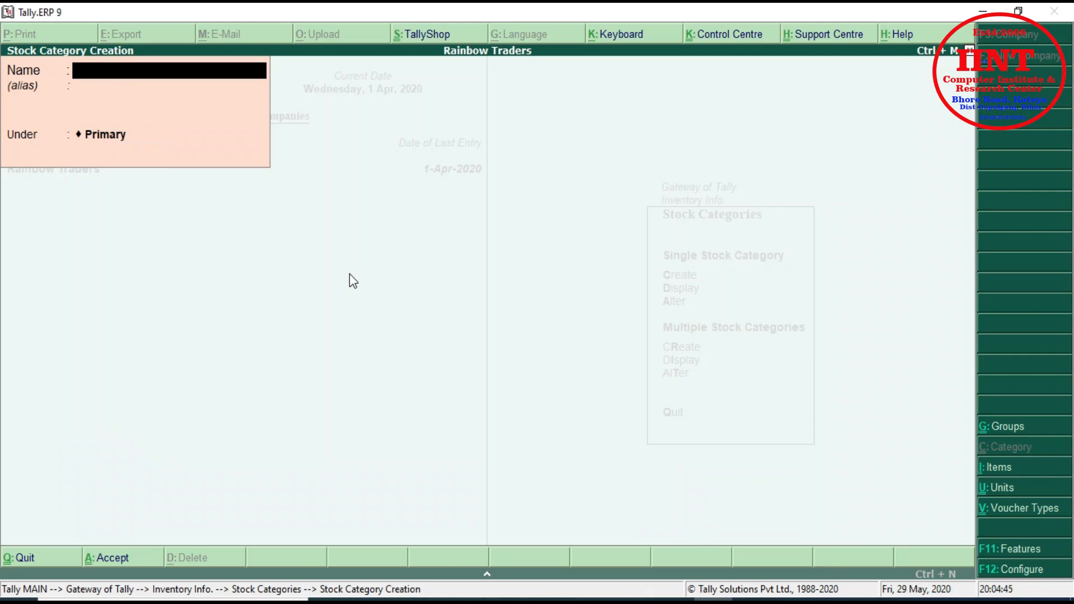
key("Escape")
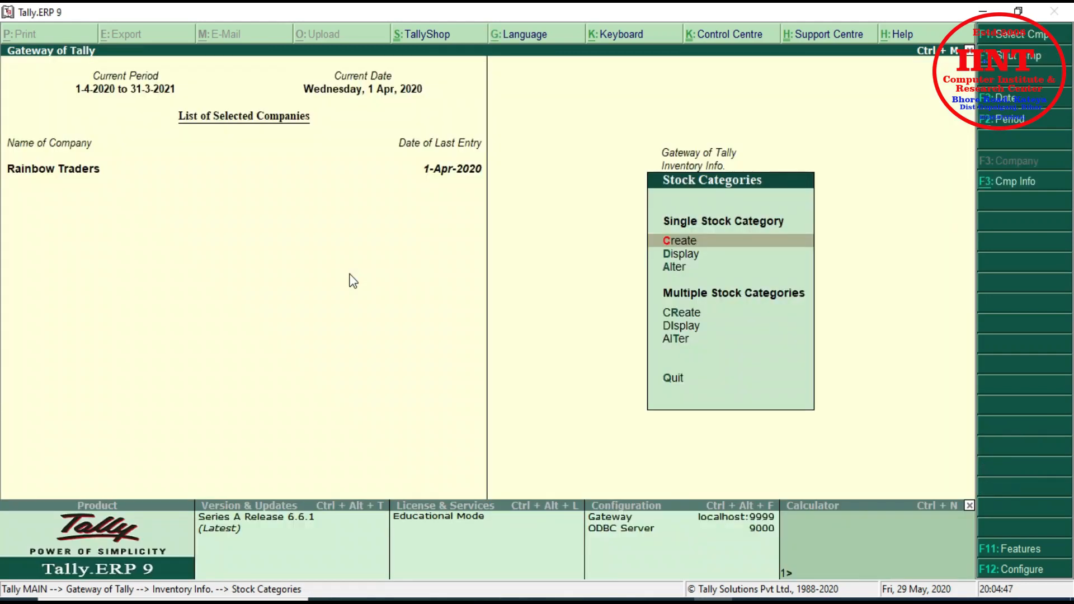
key("Escape")
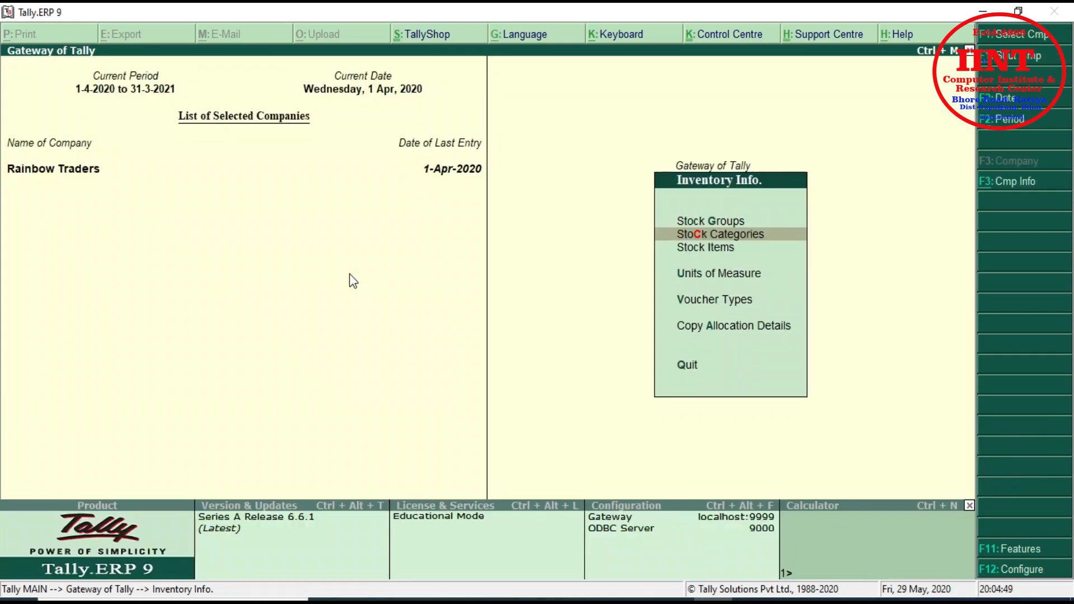
key("Escape")
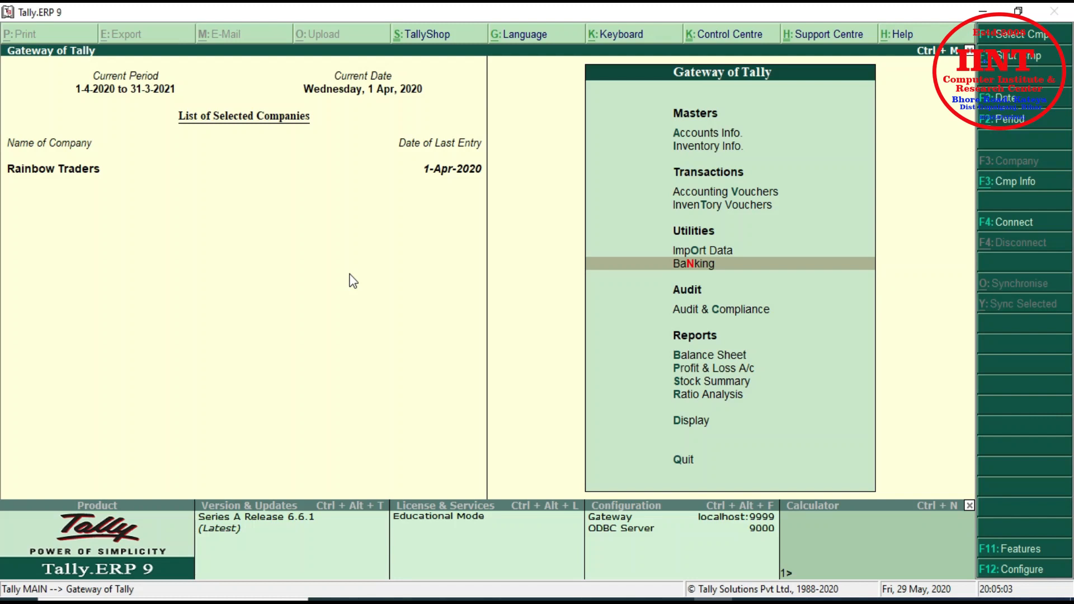
key("Down")
key("Down")
key("Down")
key("Down")
key("Return")
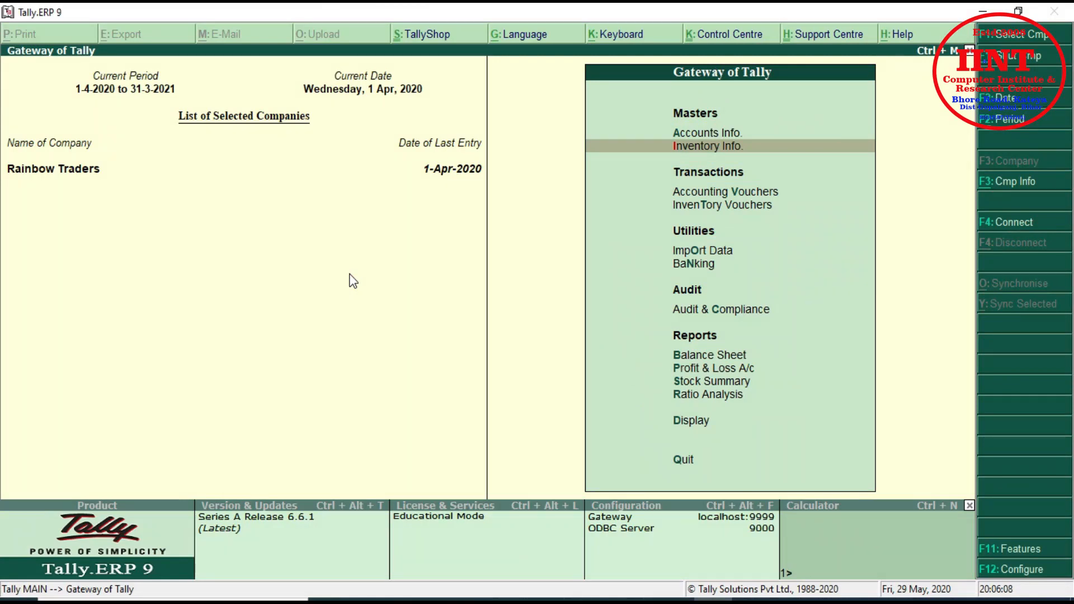
Open the alteration list for multiple stock items, covering the group All Items.
key("Return")
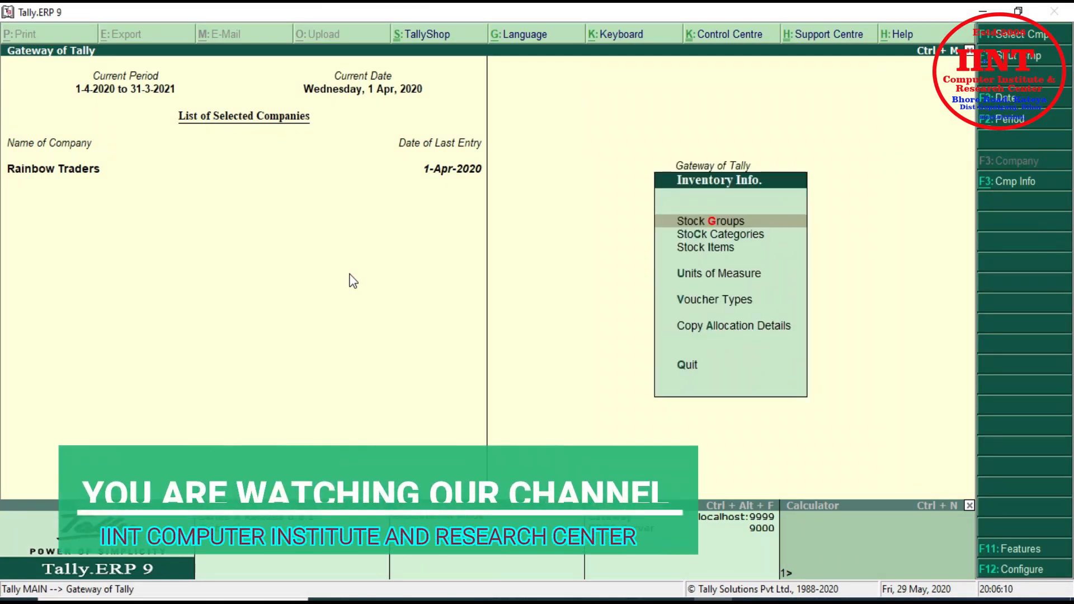
key("Down")
key("Down")
key("Return")
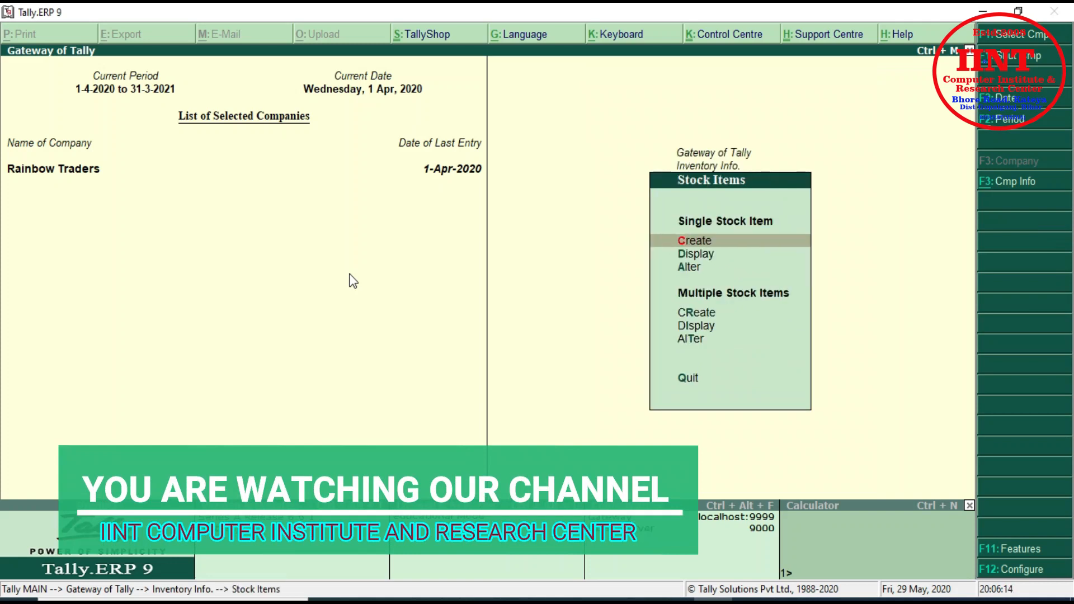
key("Down")
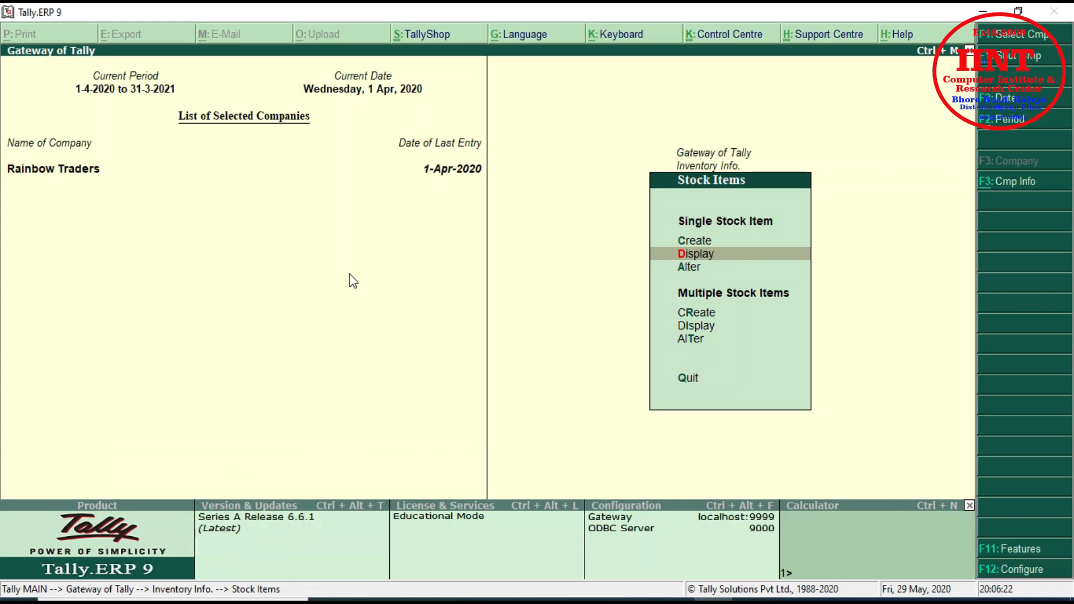
key("Down")
key("Down")
key("Down")
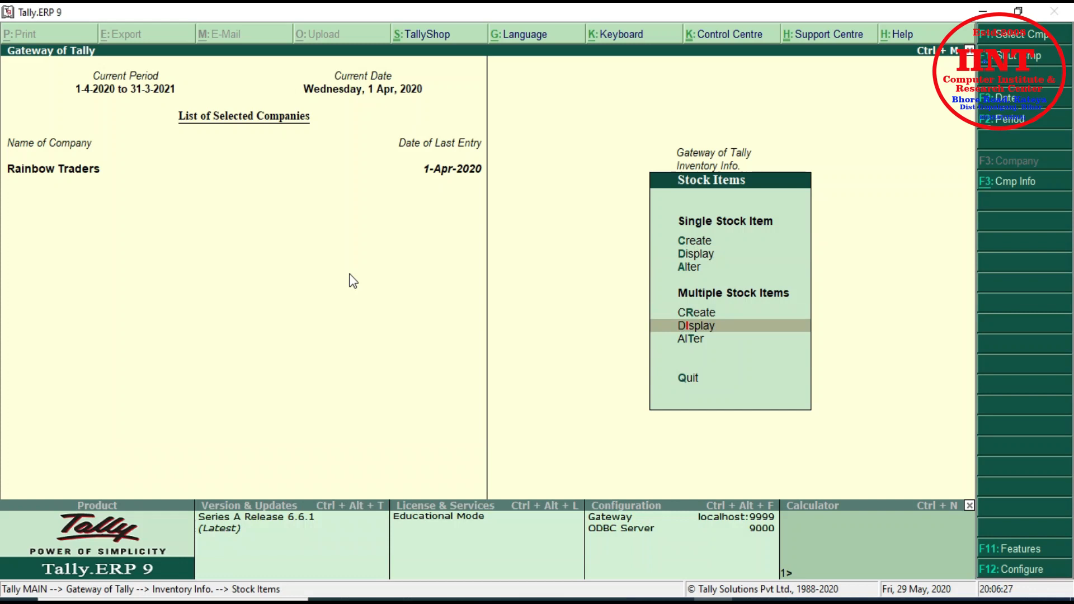
key("Up")
key("Up")
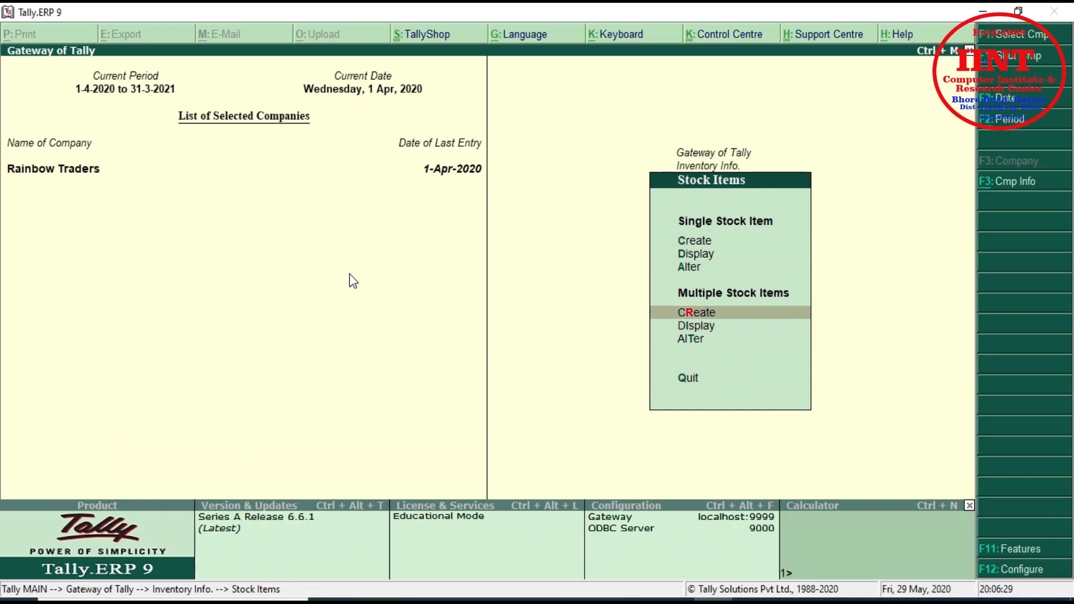
key("Down")
key("Down")
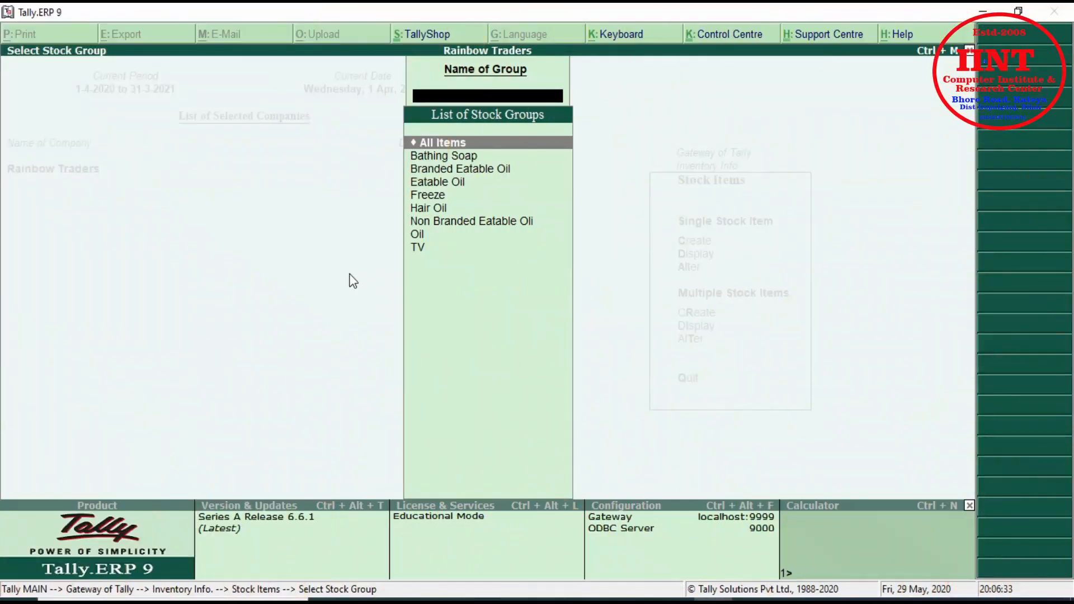
key("Return")
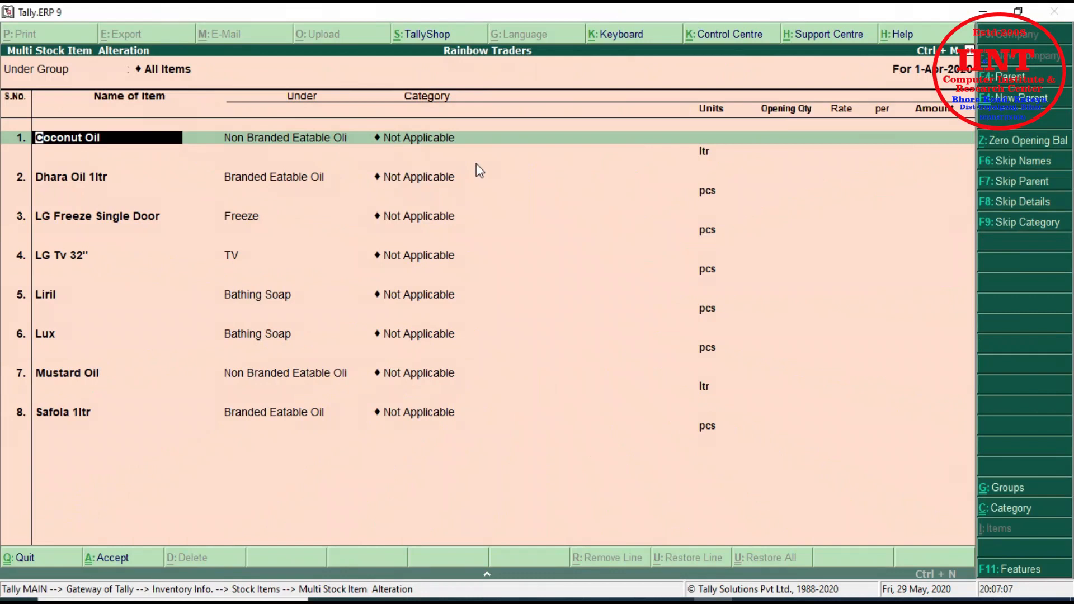
Assign the FMCG stock category to Coconut Oil and Dhara Oil 1ltr.
key("Return")
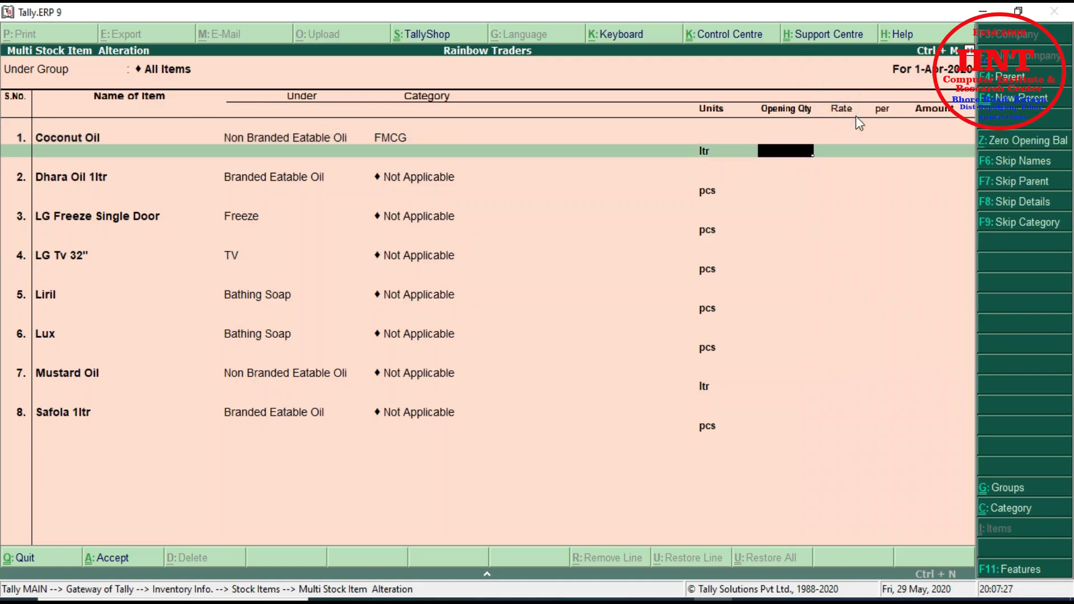
key("Return")
key("Return")
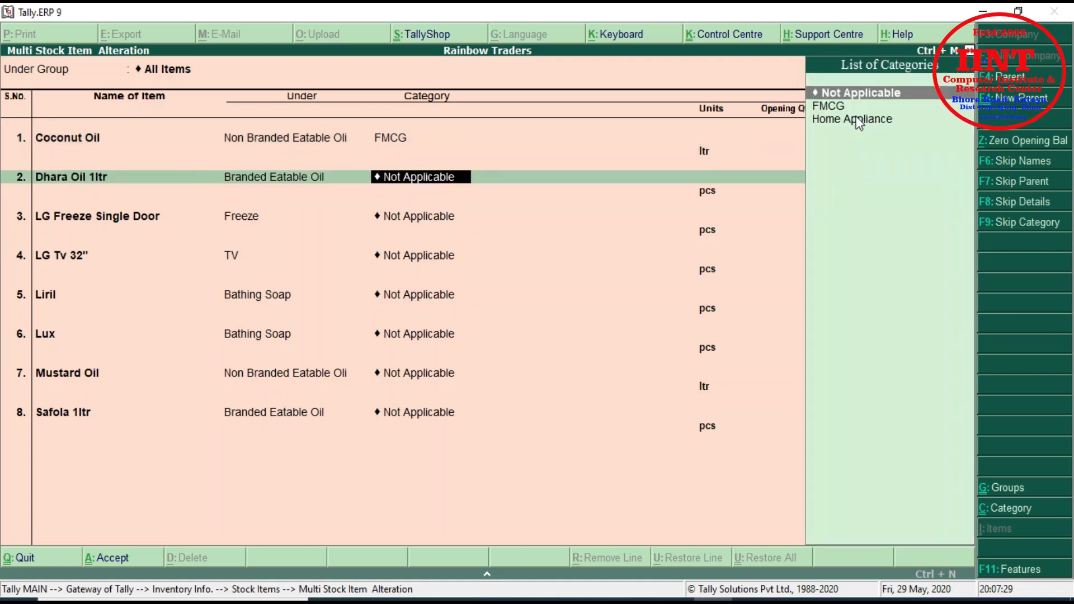
key("Down")
key("Return")
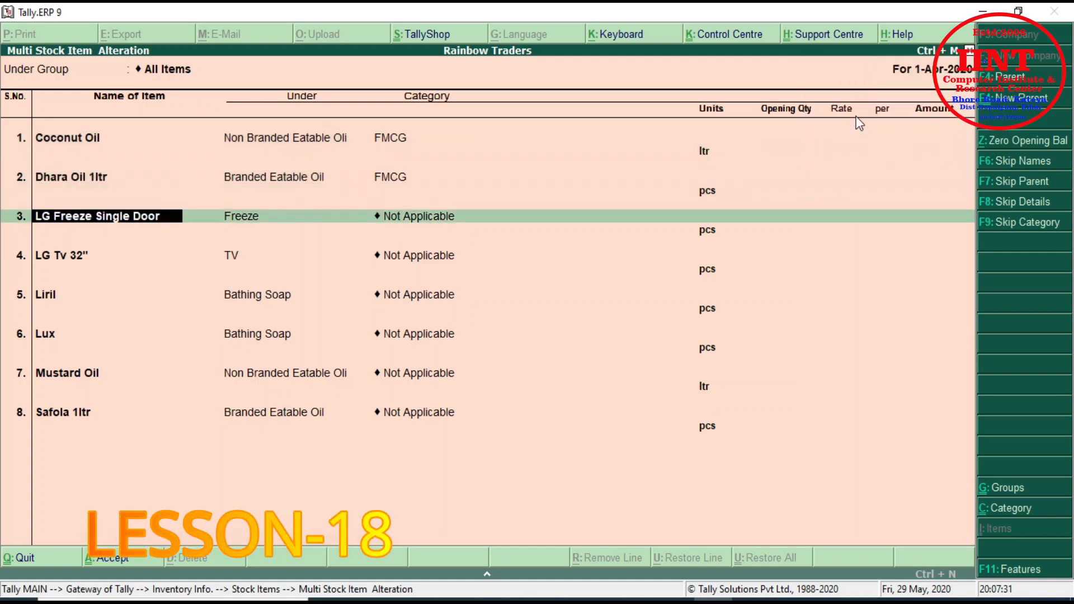
Assign the Home Appliance stock category to LG Freeze Single Door, keeping its group and units.
key("Return")
key("Return")
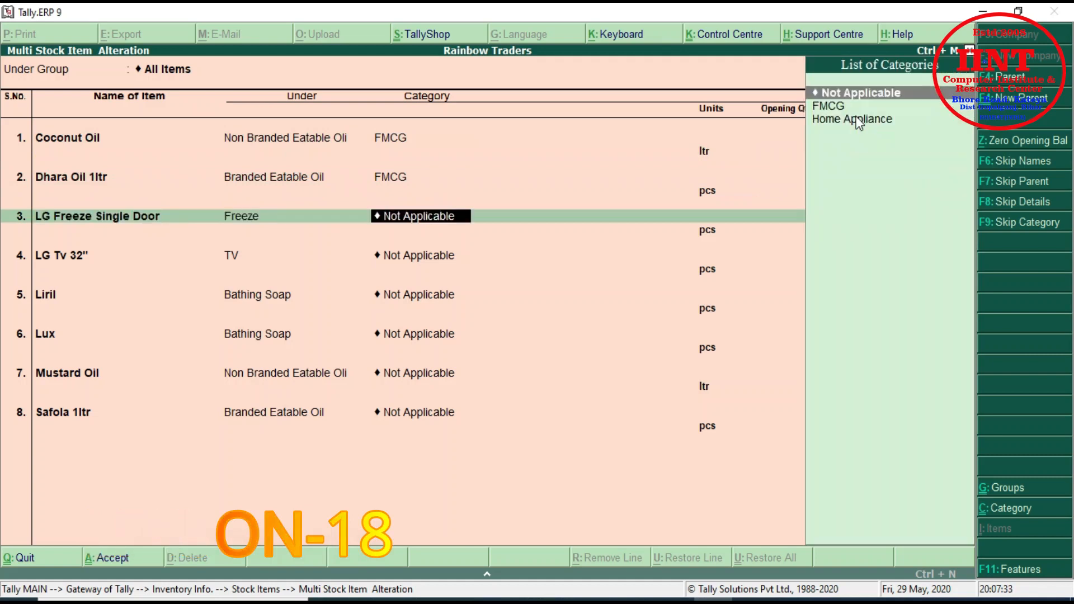
key("Down")
key("Down")
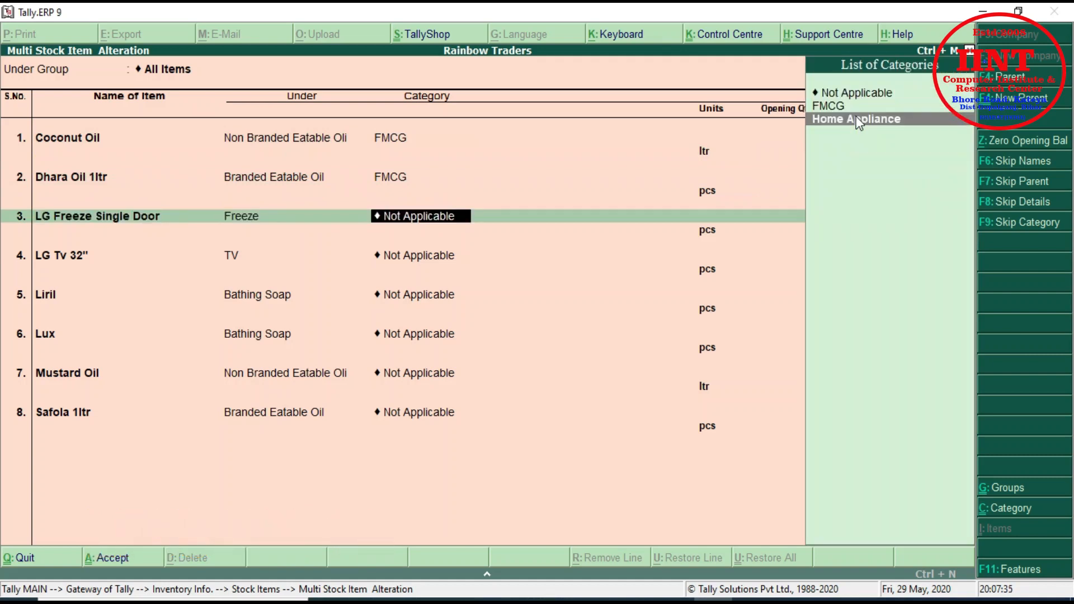
key("Return")
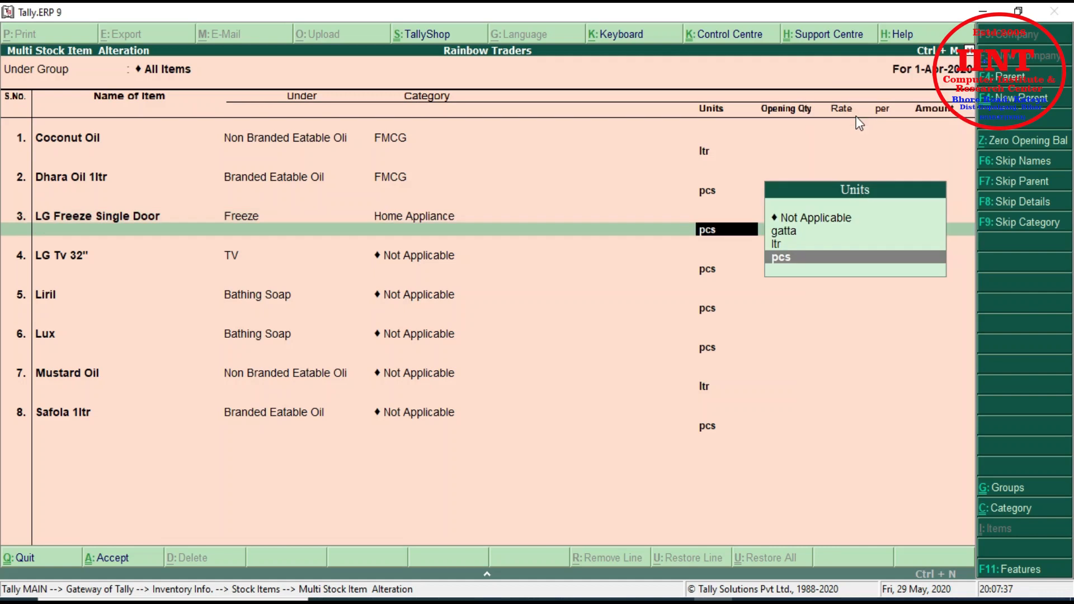
key("Return")
key("Return")
Assign the Home Appliance stock category to LG Tv 32", keeping it under TV.
key("Return")
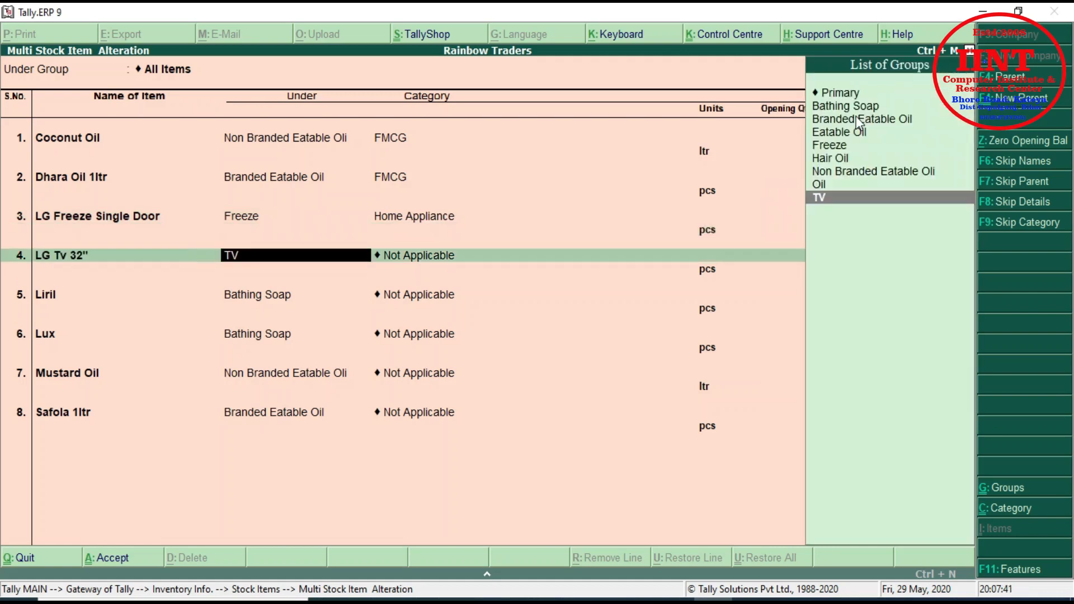
key("Return")
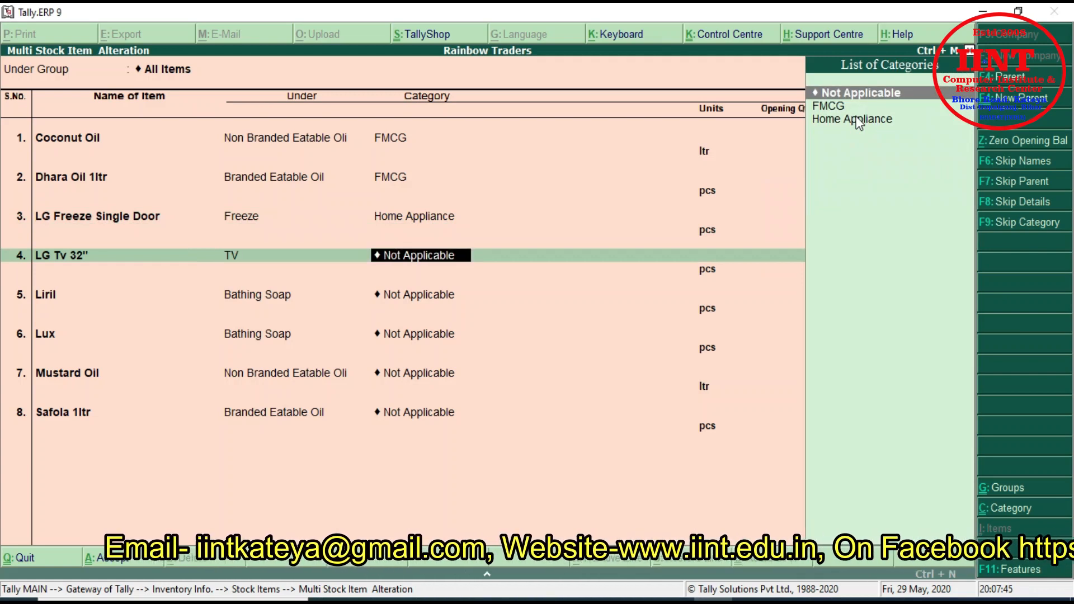
left_click(856, 119)
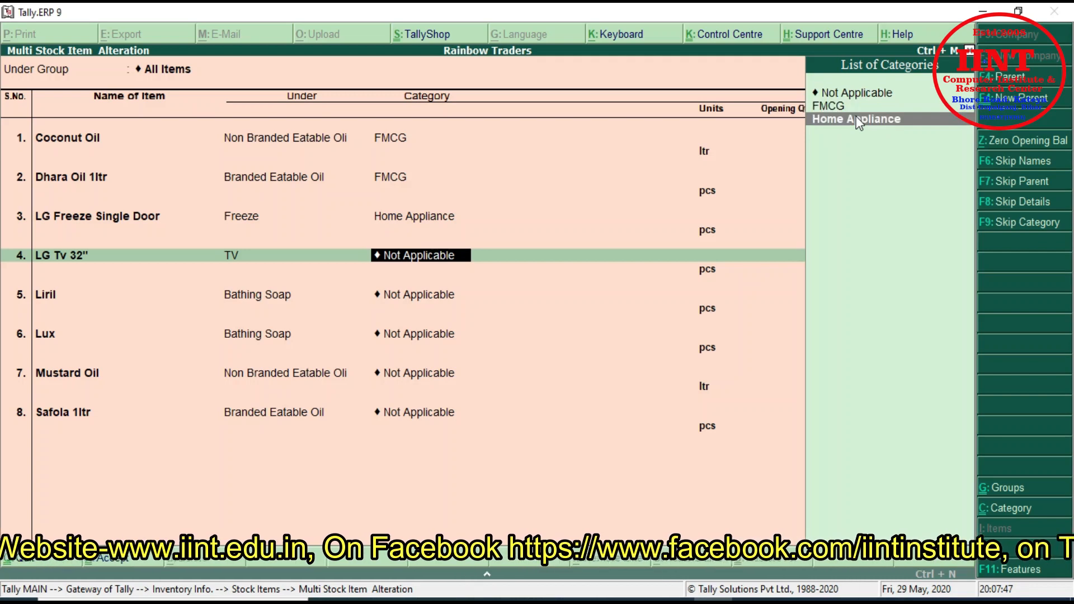
key("Return")
key("Return")
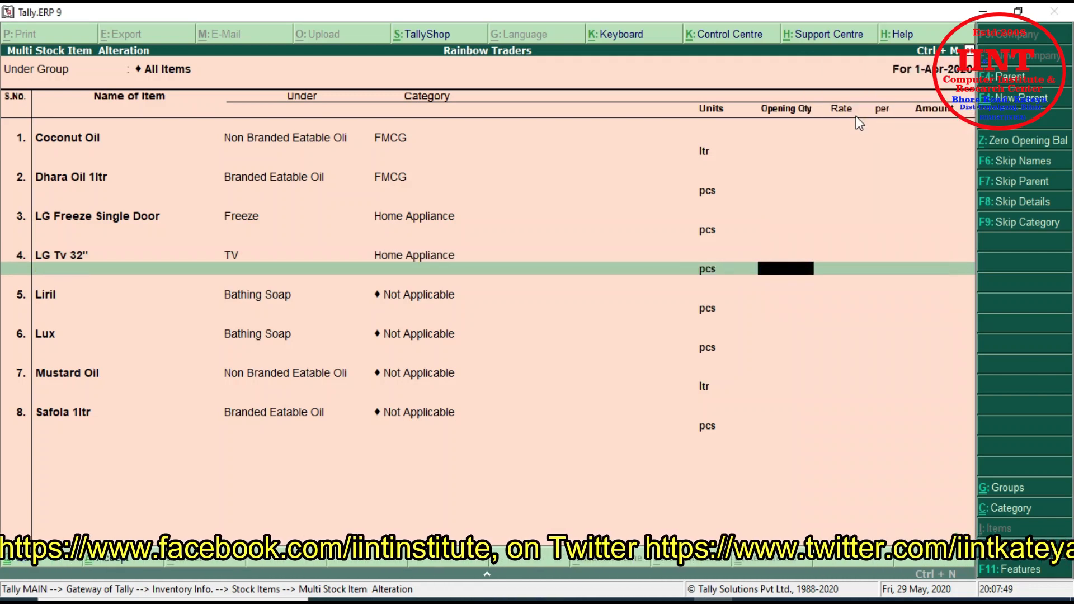
key("Return")
Assign the FMCG stock category to the bathing soaps Liril and Lux.
key("Return")
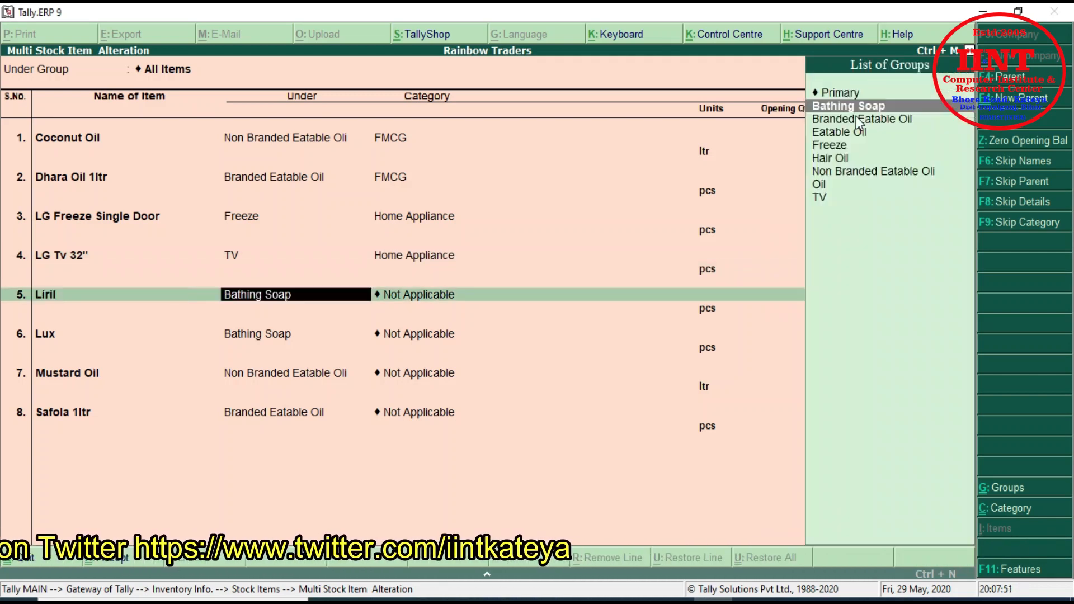
key("Return")
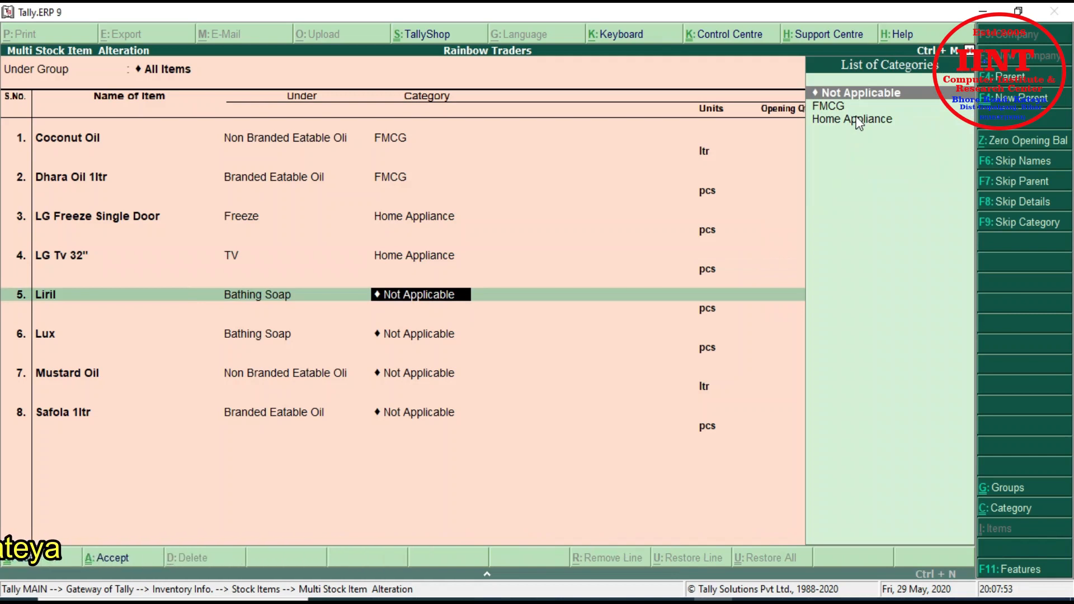
key("Down")
key("Return")
key("Return")
key("Return")
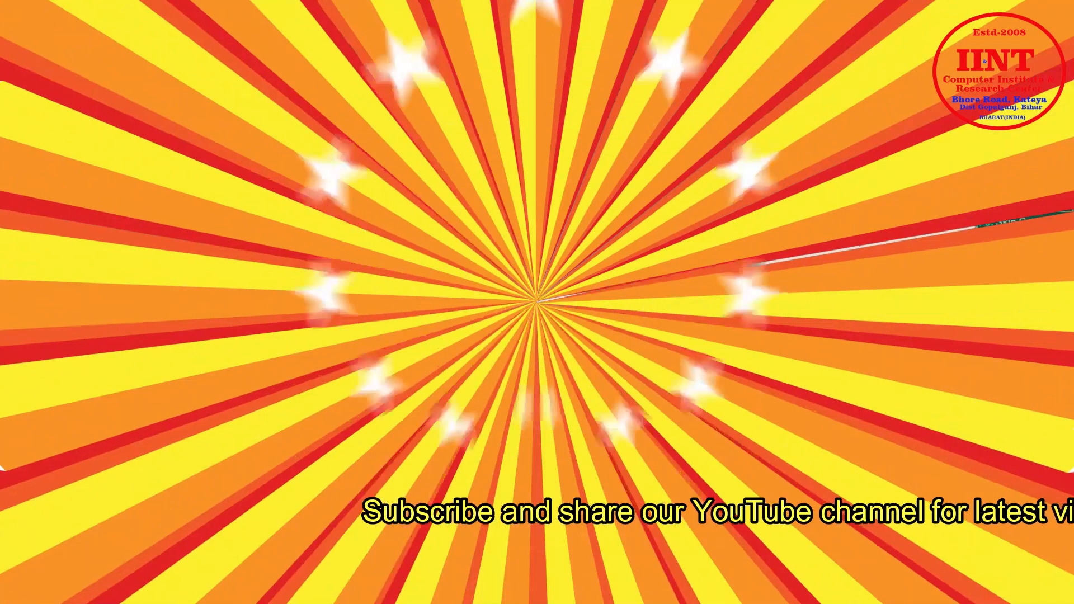
key("Return")
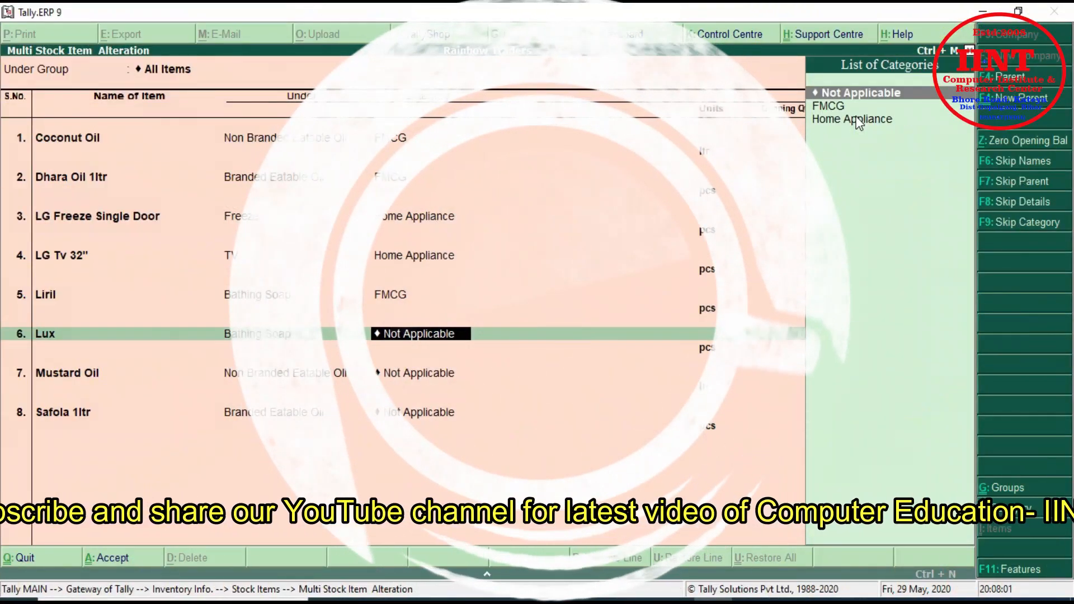
key("Return")
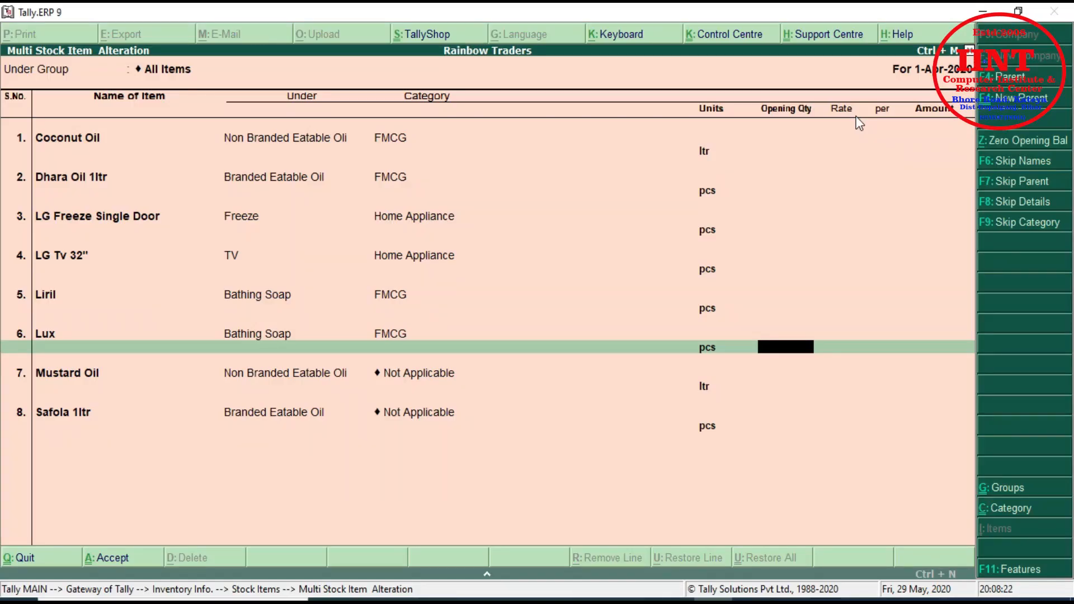
key("Return")
Assign the FMCG stock category to Mustard Oil, keeping its group and units.
key("Return")
key("Return")
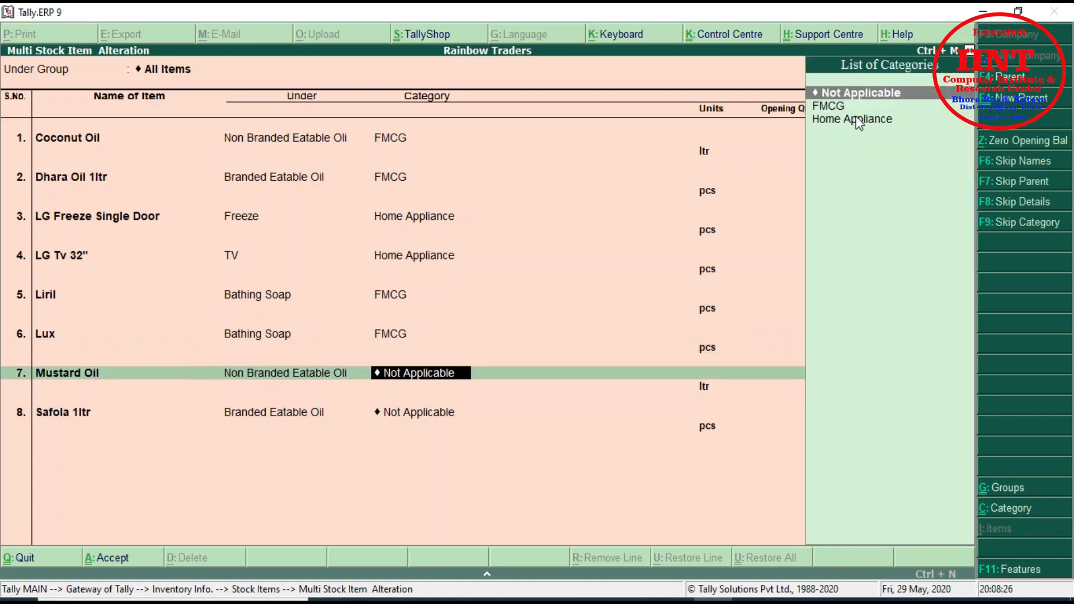
key("Down")
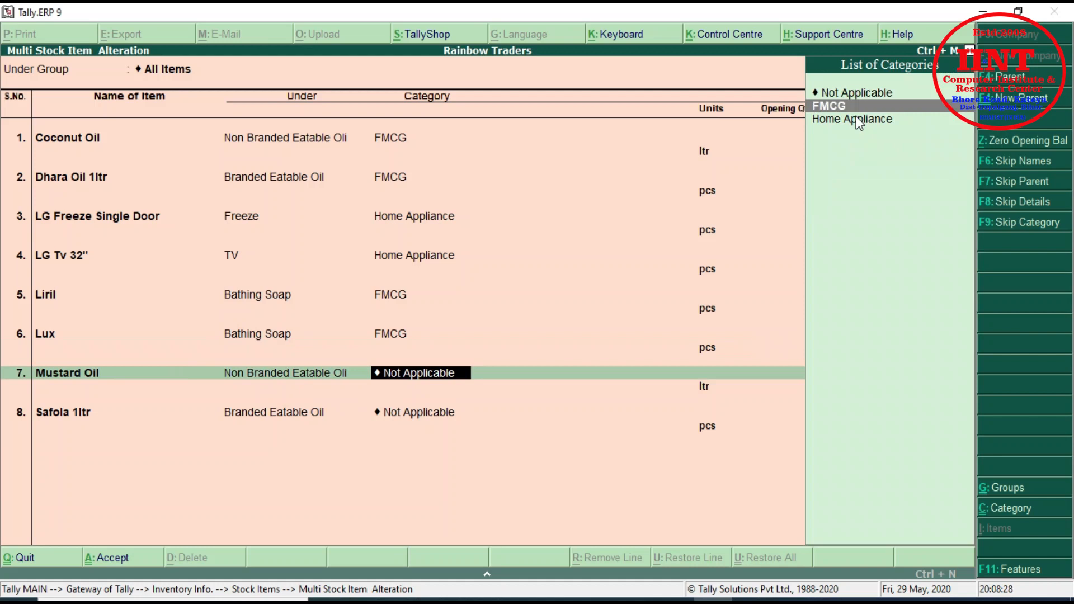
key("Return")
key("Return")
Assign the FMCG stock category to Safola 1ltr, then save the item alterations and leave the stock item masters.
key("Return")
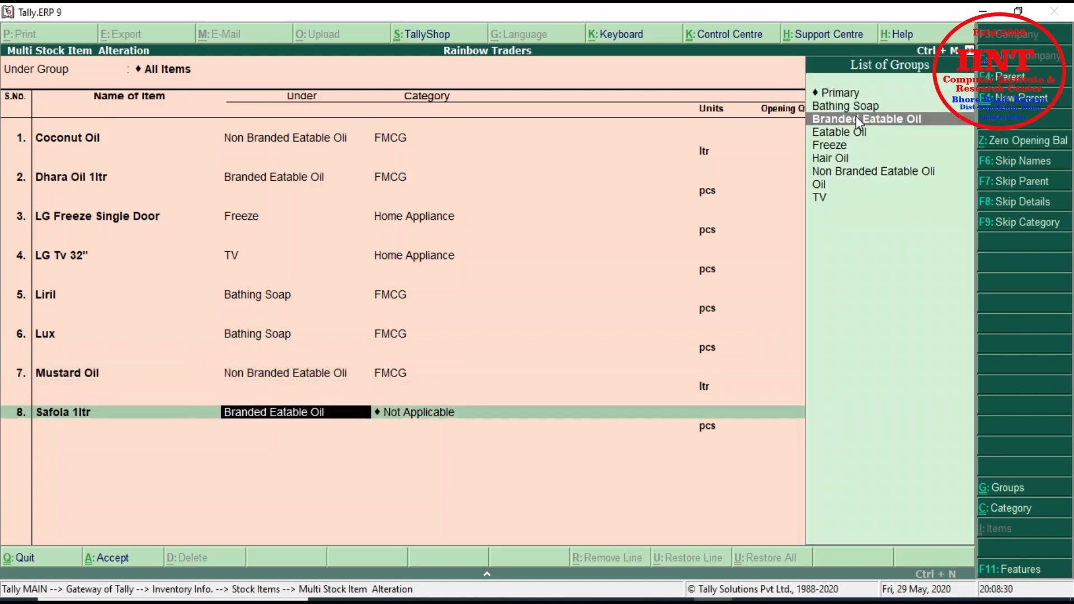
key("Return")
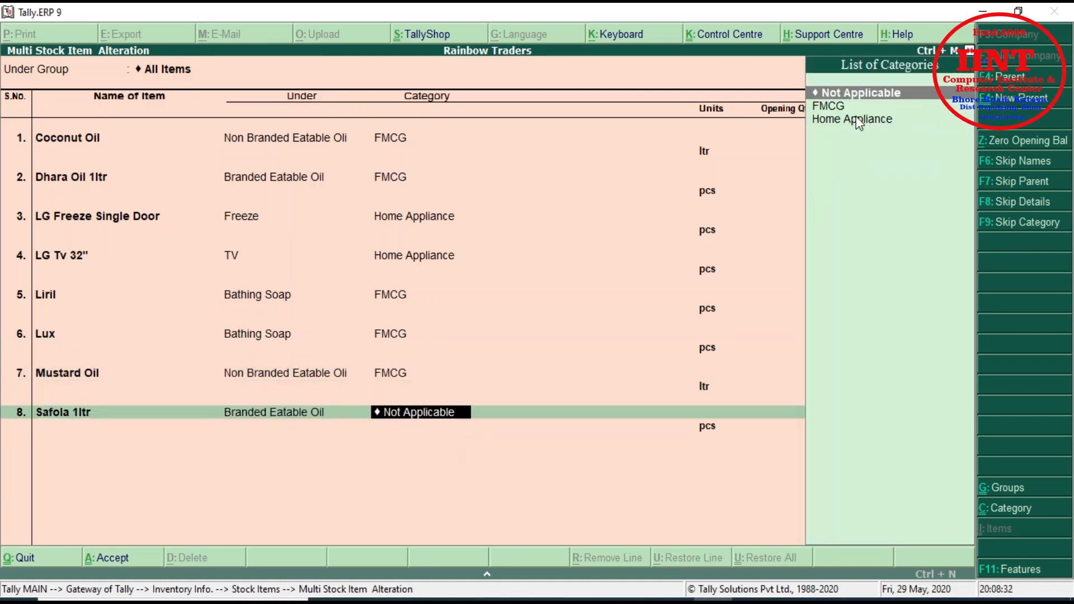
key("Down")
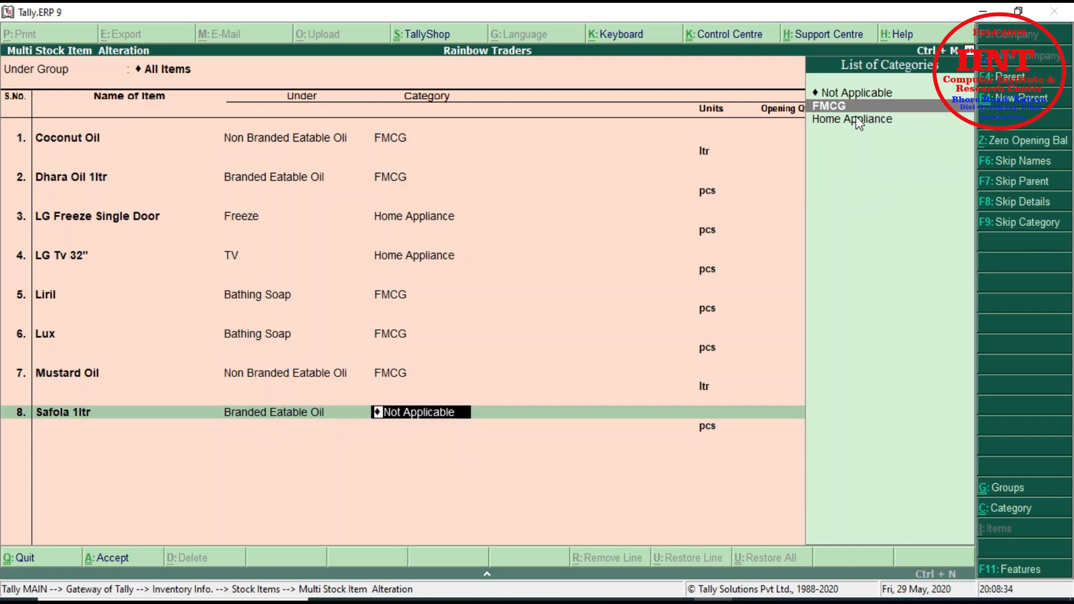
key("Return")
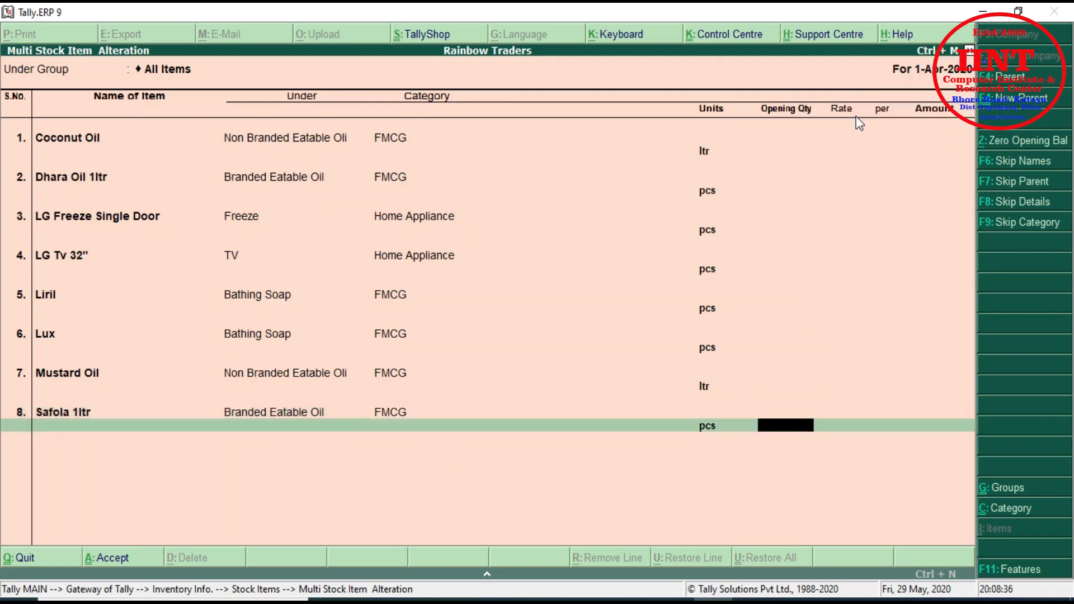
key("Return")
key("Return")
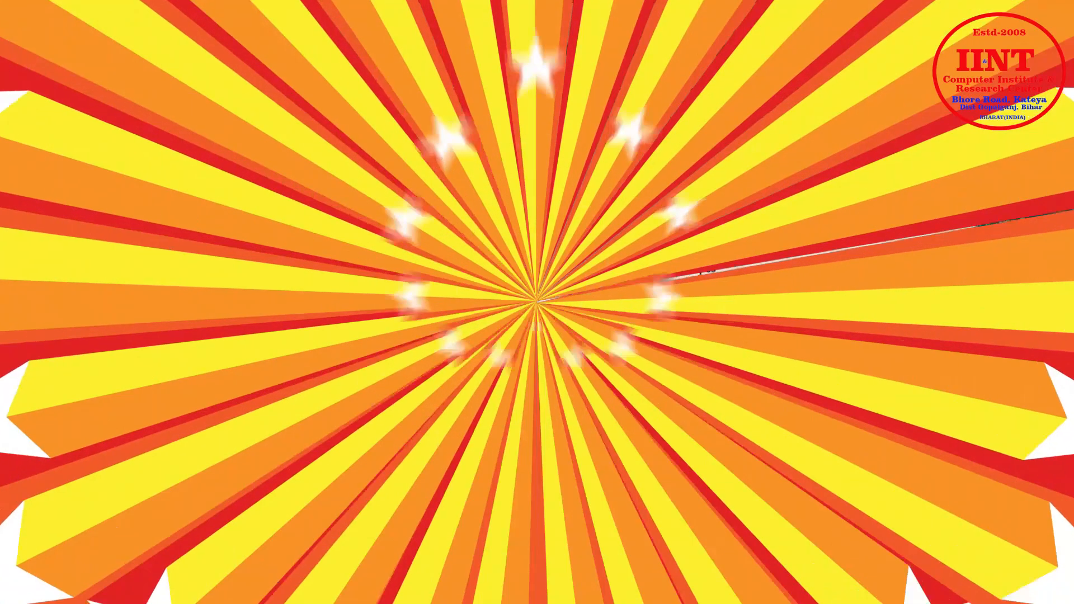
key("Escape")
Start a new single stock item named LG Double Door Freeze and place it under the Freeze group.
key("Up")
key("Down")
key("Down")
key("Up")
key("Up")
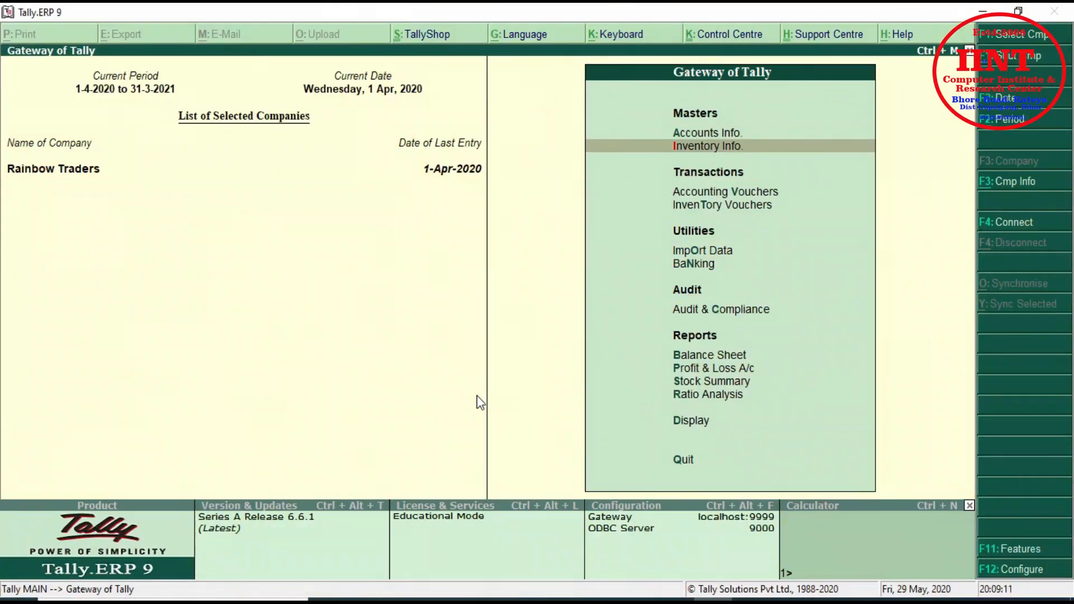
key("Return")
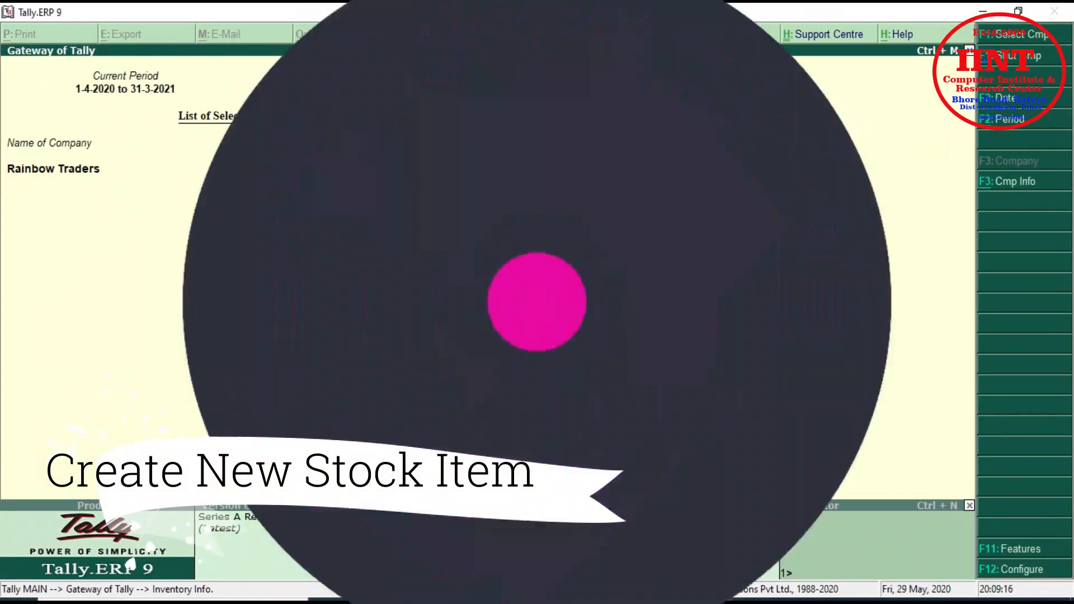
key("Down")
key("Return")
key("Return")
type("L")
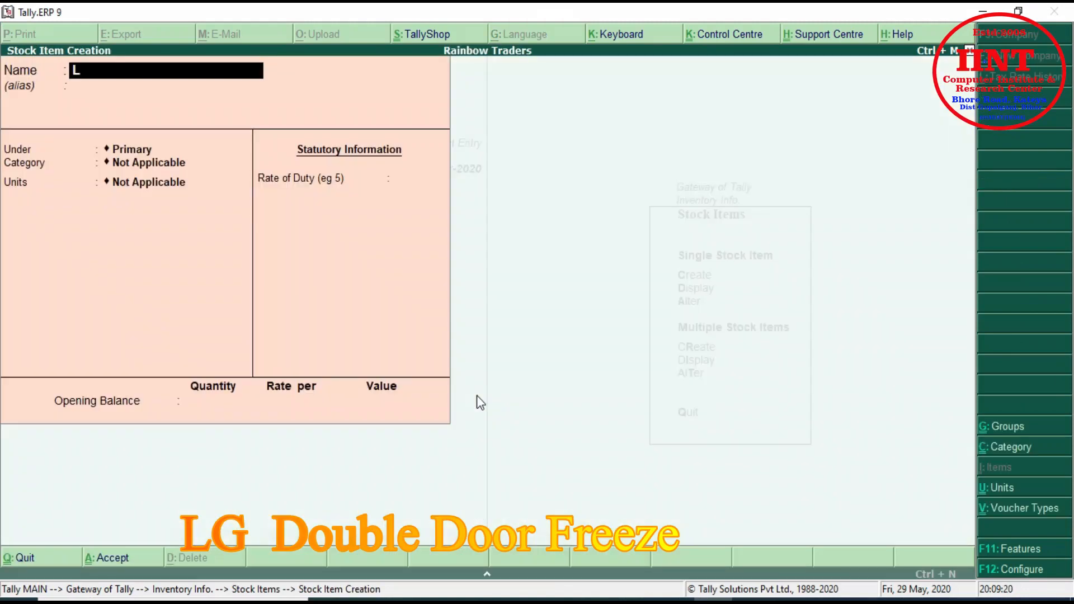
type("G D")
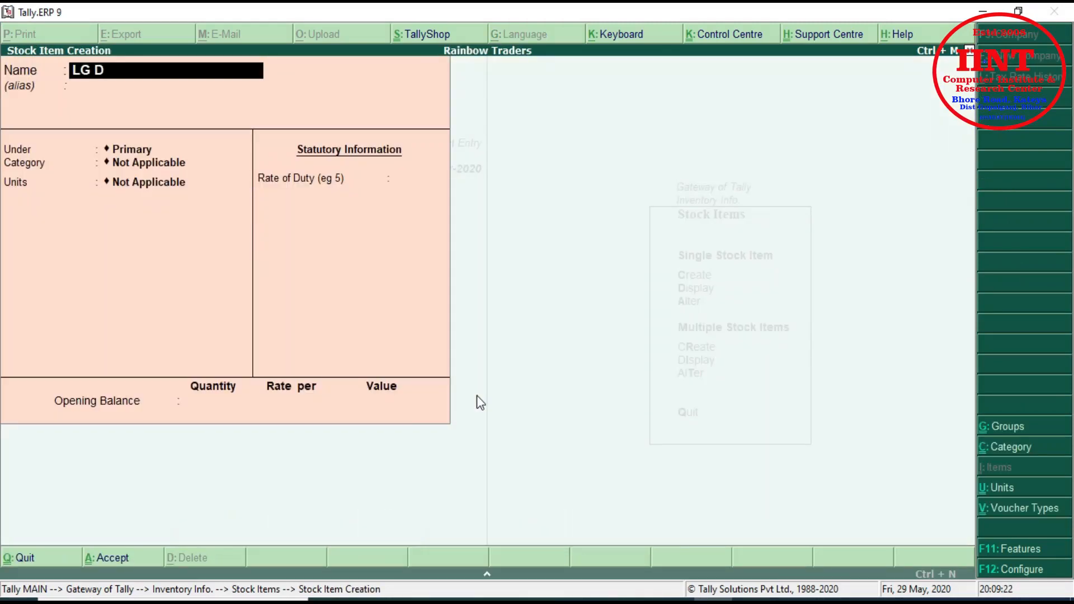
type("ouble Door Freeze")
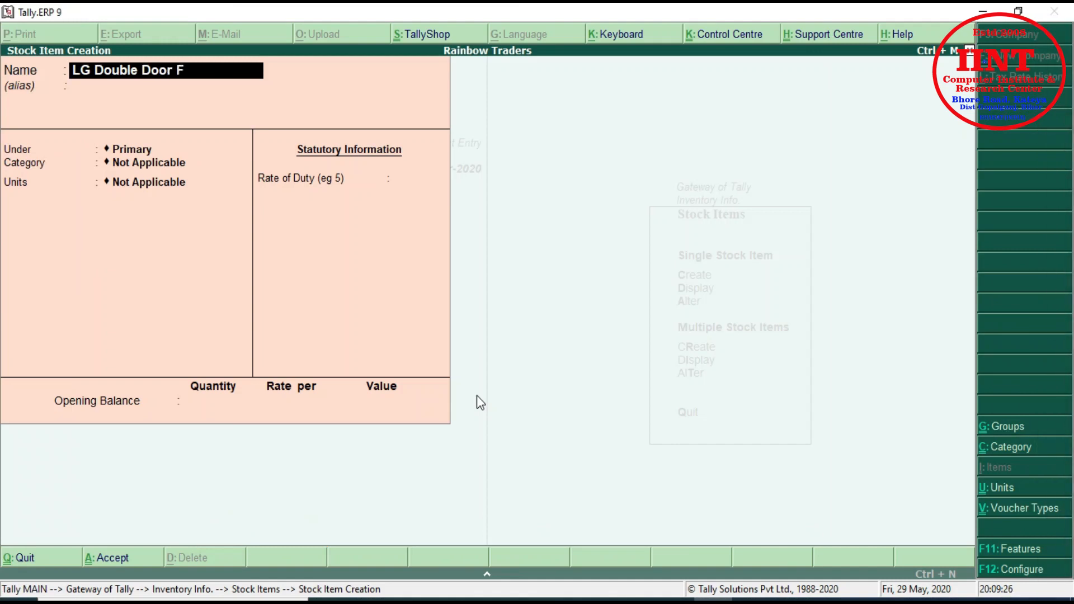
key("Return")
type("f")
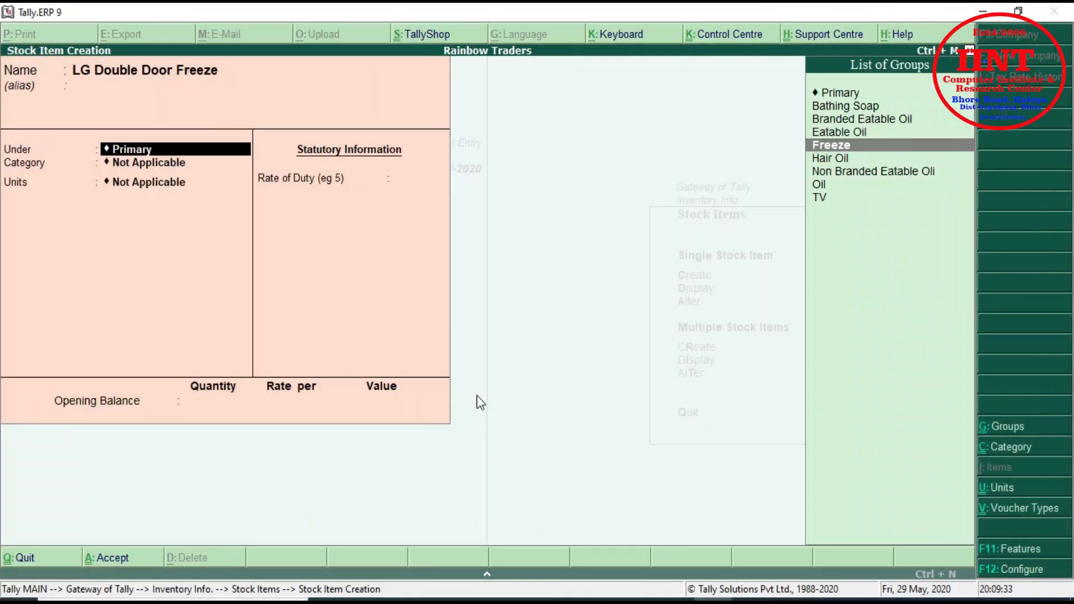
key("Return")
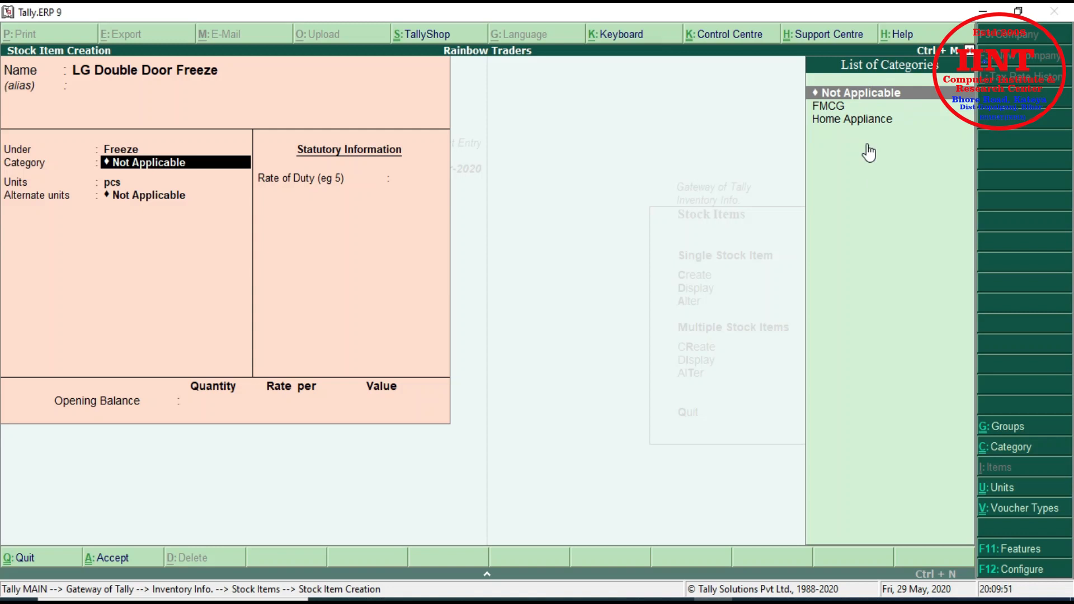
Assign the new item the Home Appliance category with pcs units, save it without an opening balance, and leave the inventory masters.
key("Down")
key("Down")
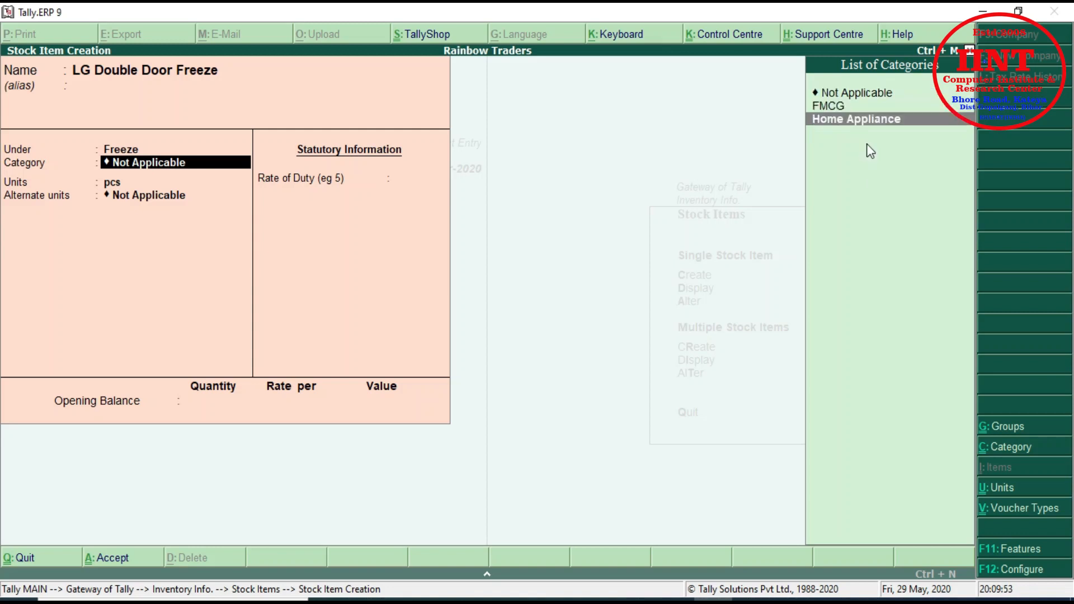
key("Return")
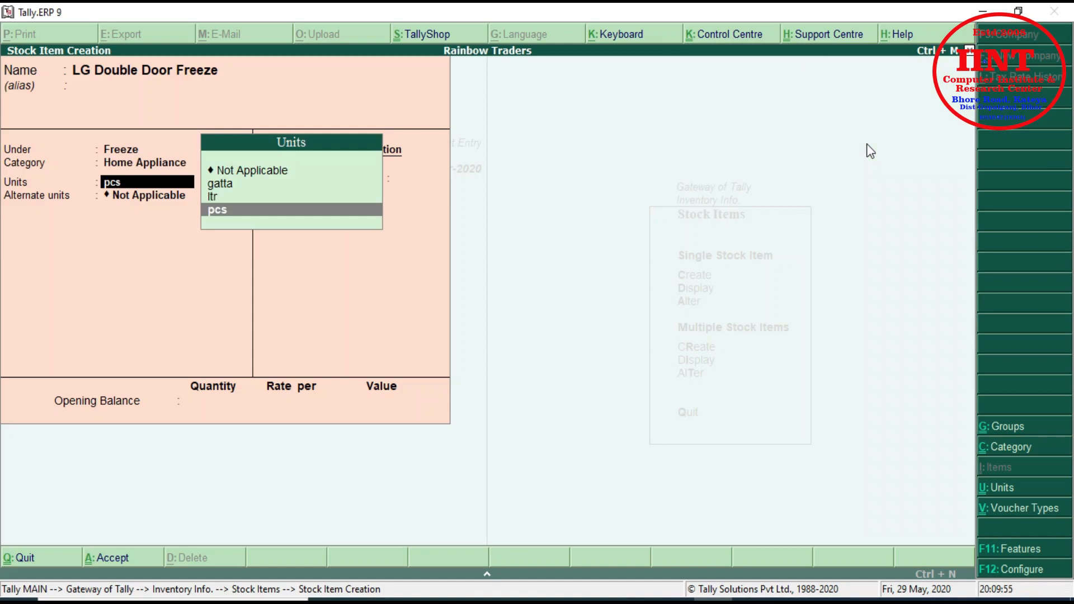
key("Return")
key("Return")
key("Return")
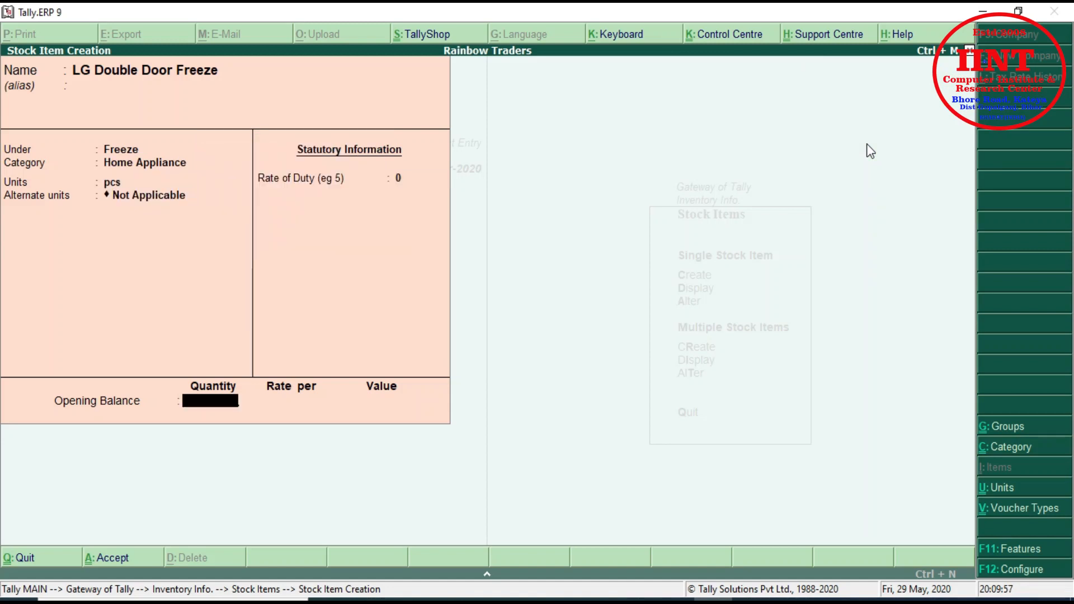
key("Return")
key("Return")
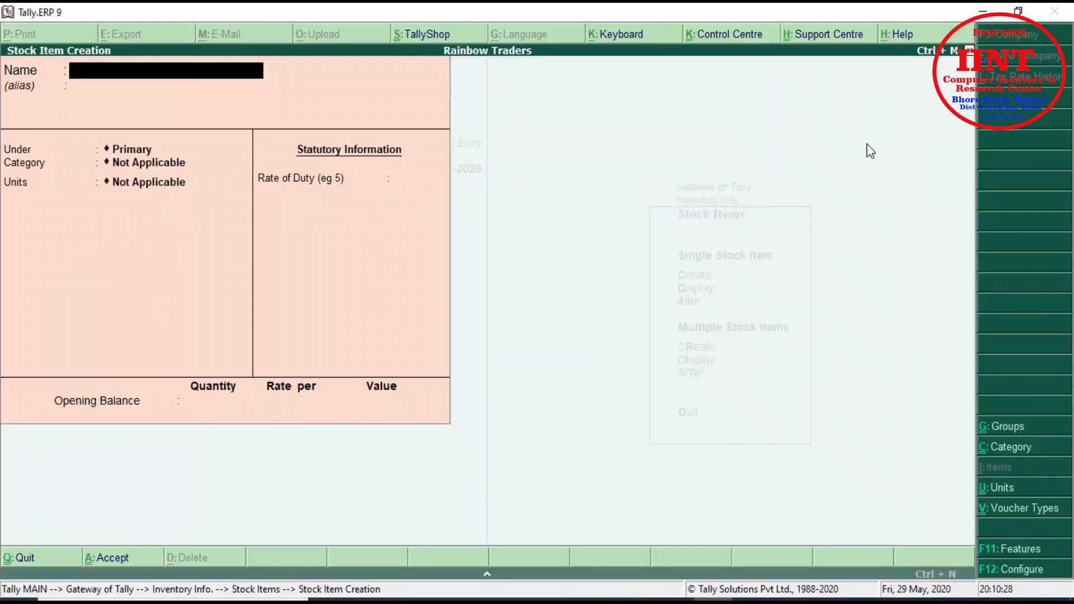
key("Escape")
key("y")
key("Escape")
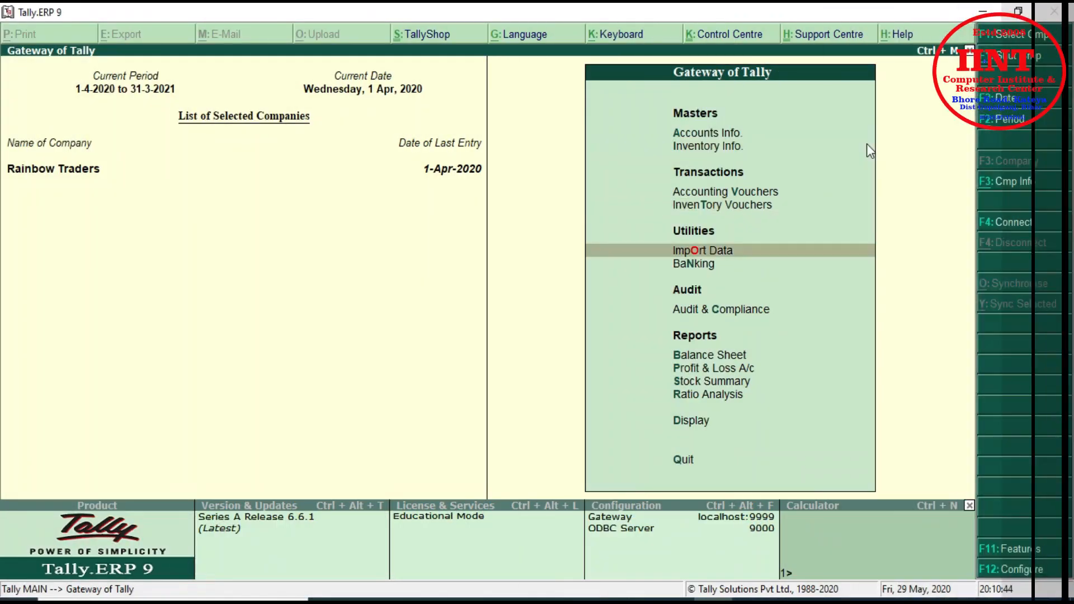
Examine the Stock Summary report, including the items inside the Bathing Soap group, then leave the report.
key("s")
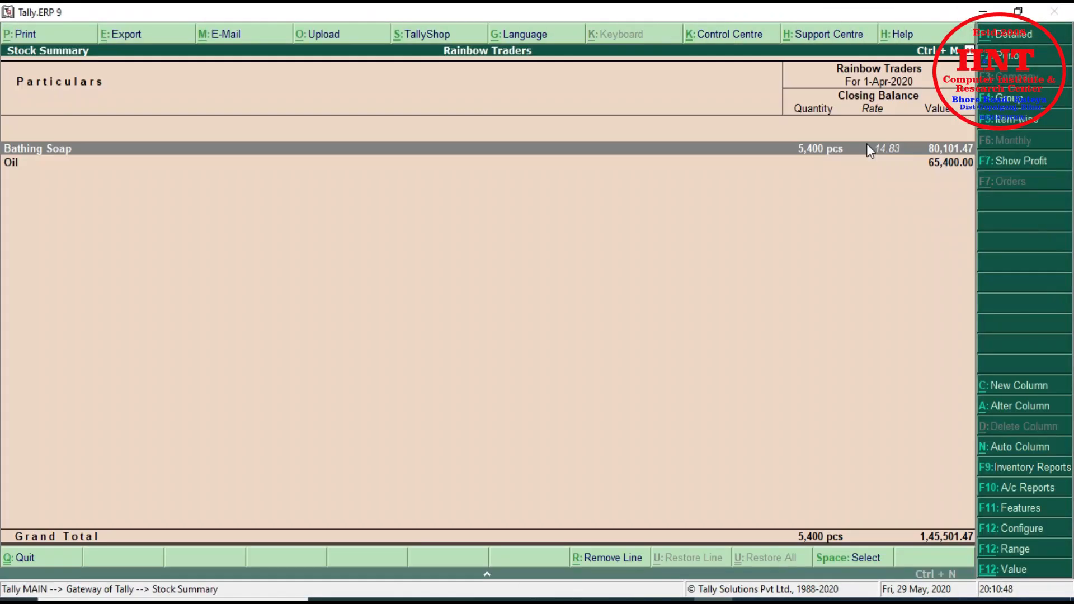
key("Return")
left_click(205, 151)
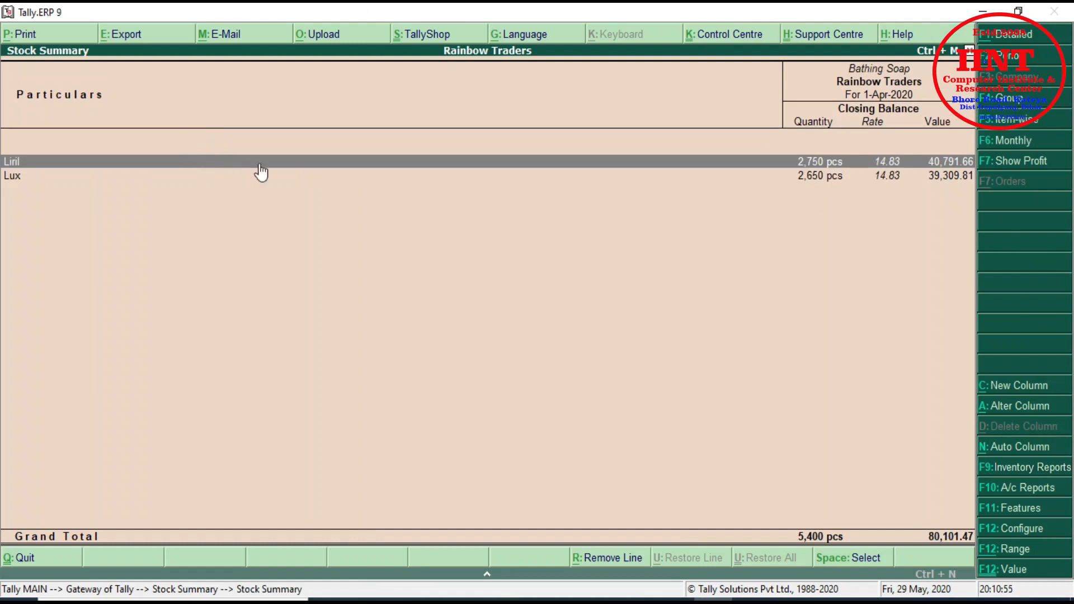
key("Escape")
left_click(41, 175)
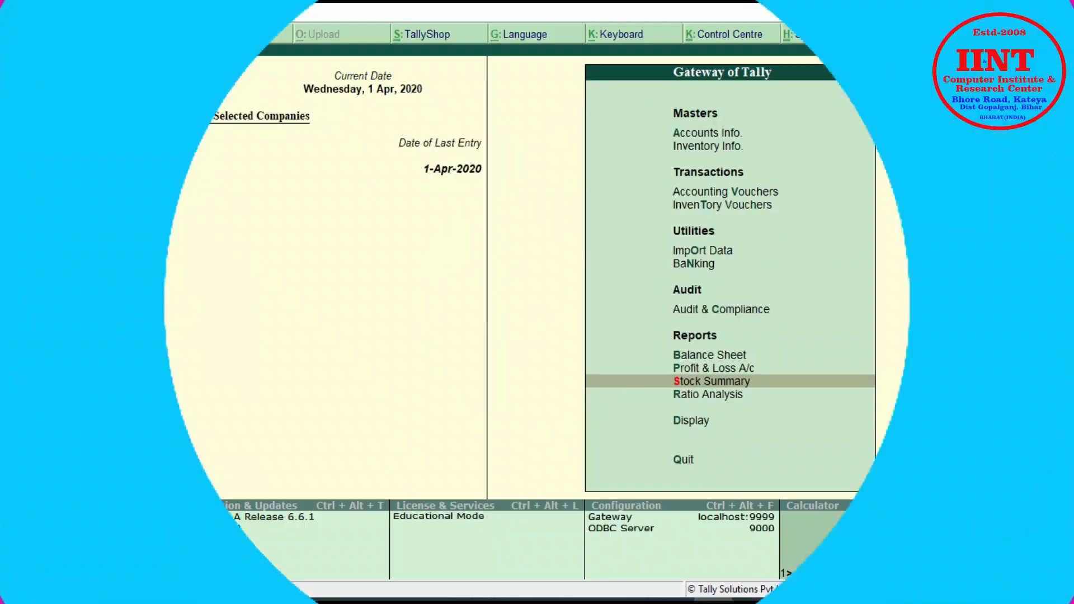
Review the stock category summary for FMCG in the Statements of Inventory.
key("d")
key("Down")
key("Down")
key("Down")
key("Down")
key("Down")
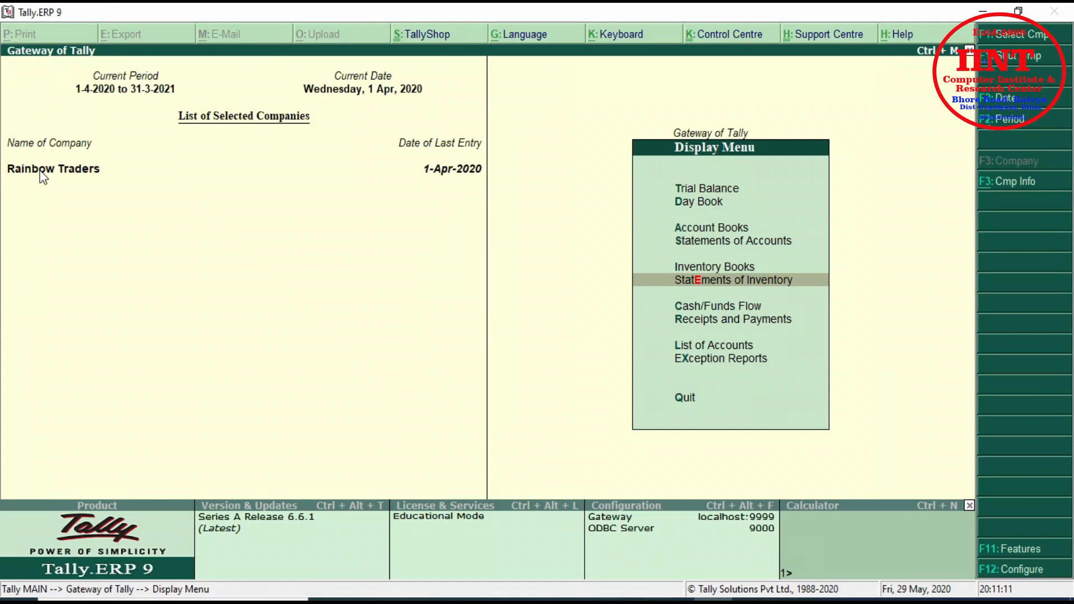
key("Return")
key("Return")
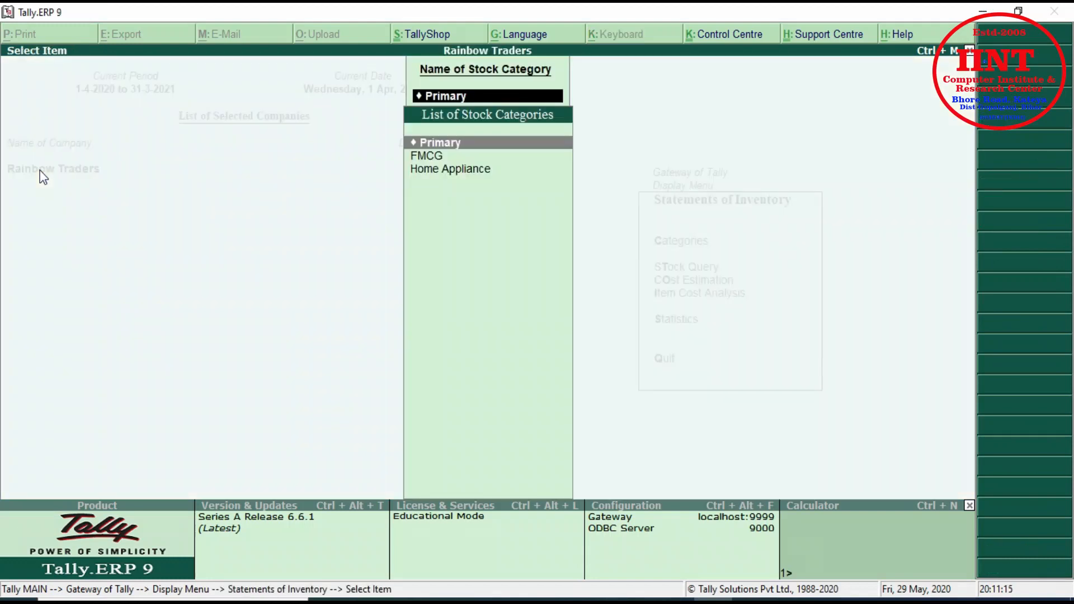
key("Down")
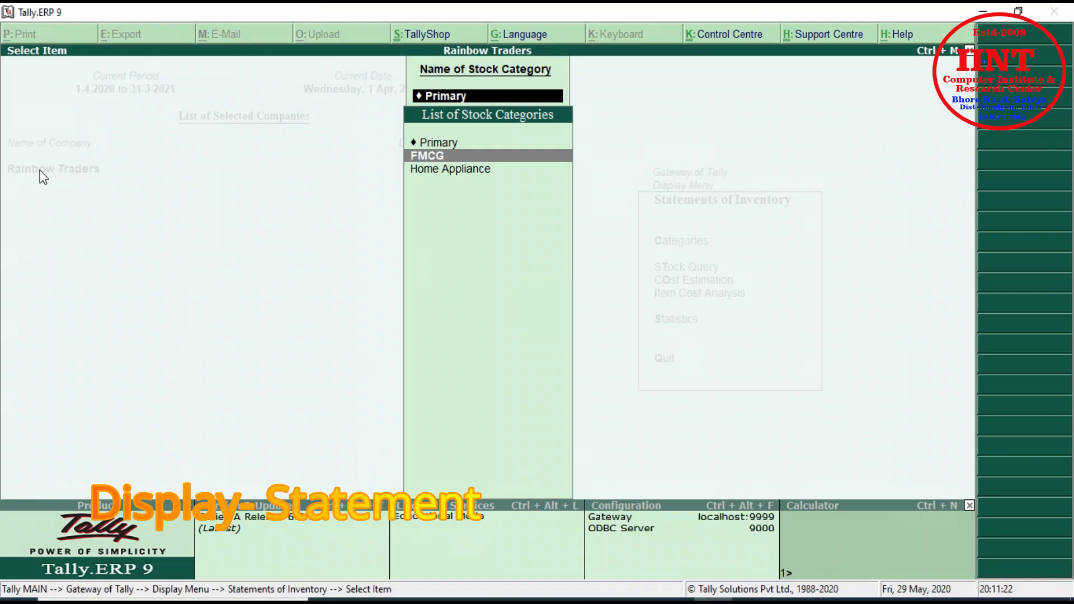
key("Return")
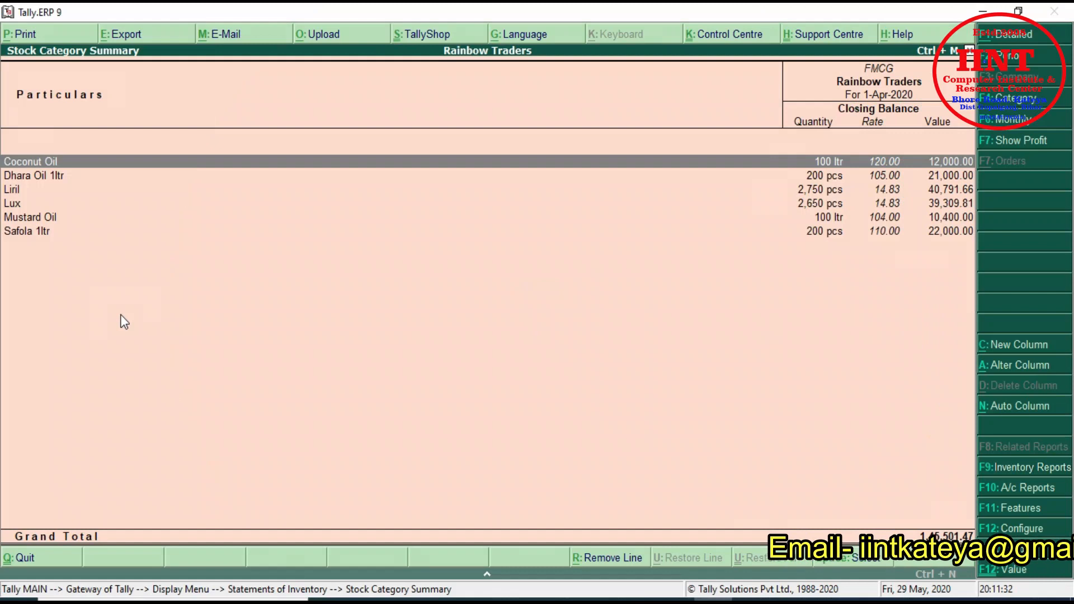
key("Escape")
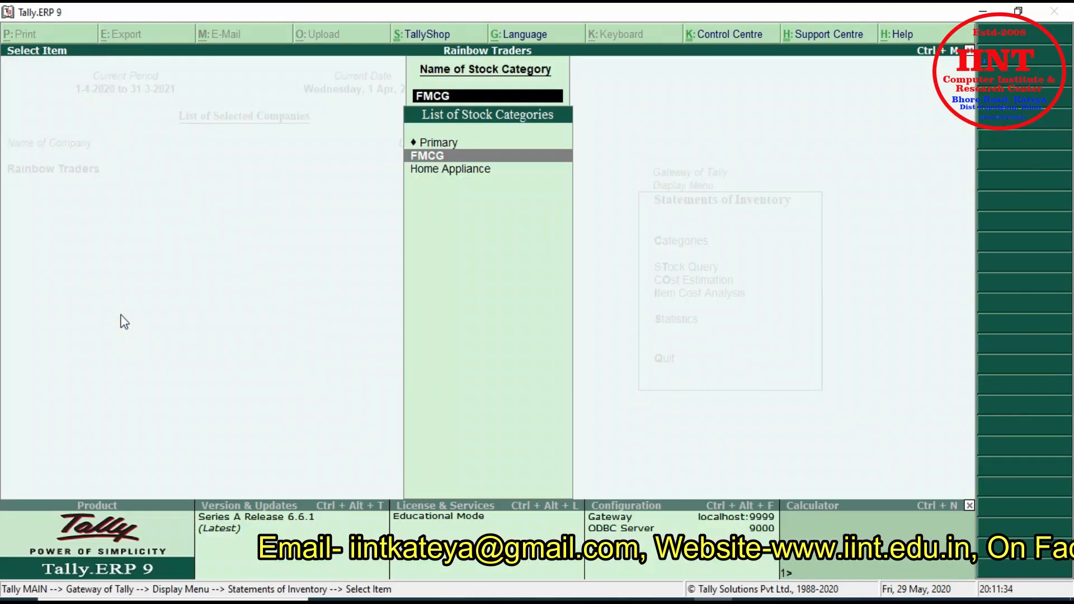
Review the stock category summary for Home Appliance, then leave the Statements of Inventory.
key("Down")
key("Return")
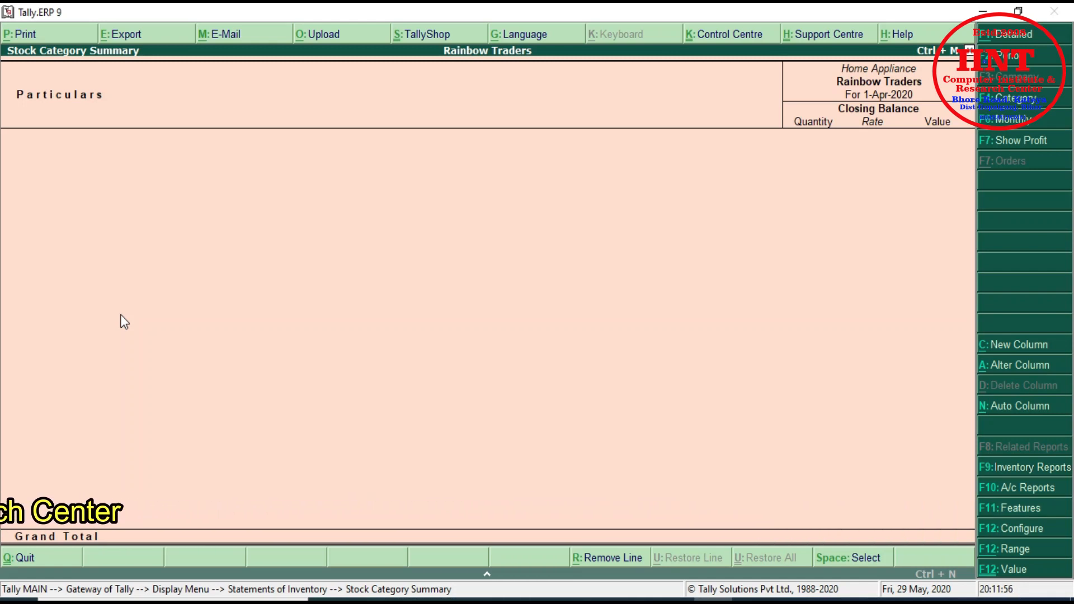
key("Escape")
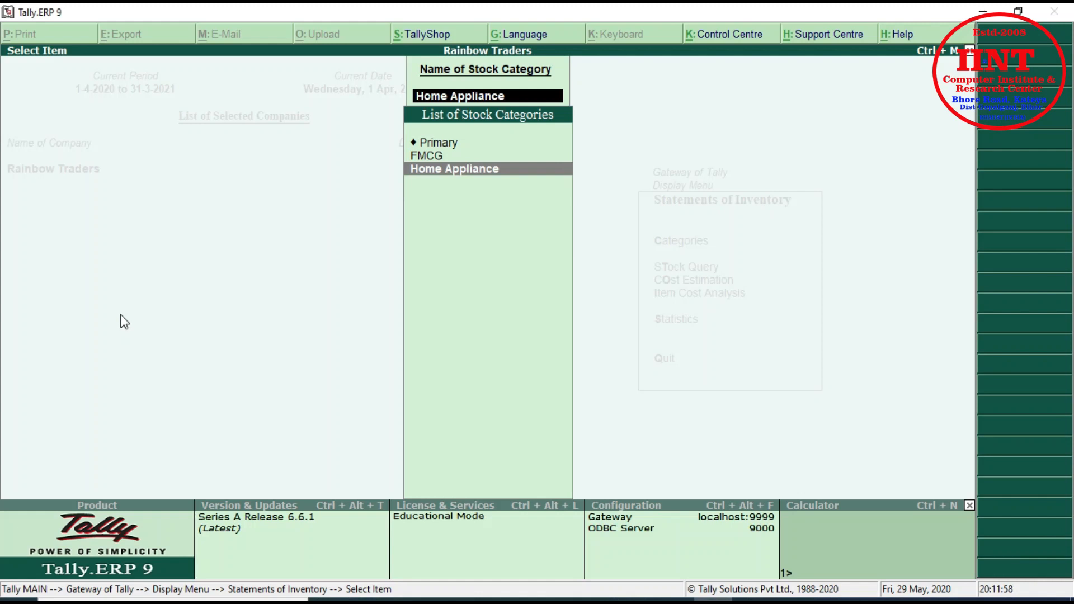
key("BackSpace")
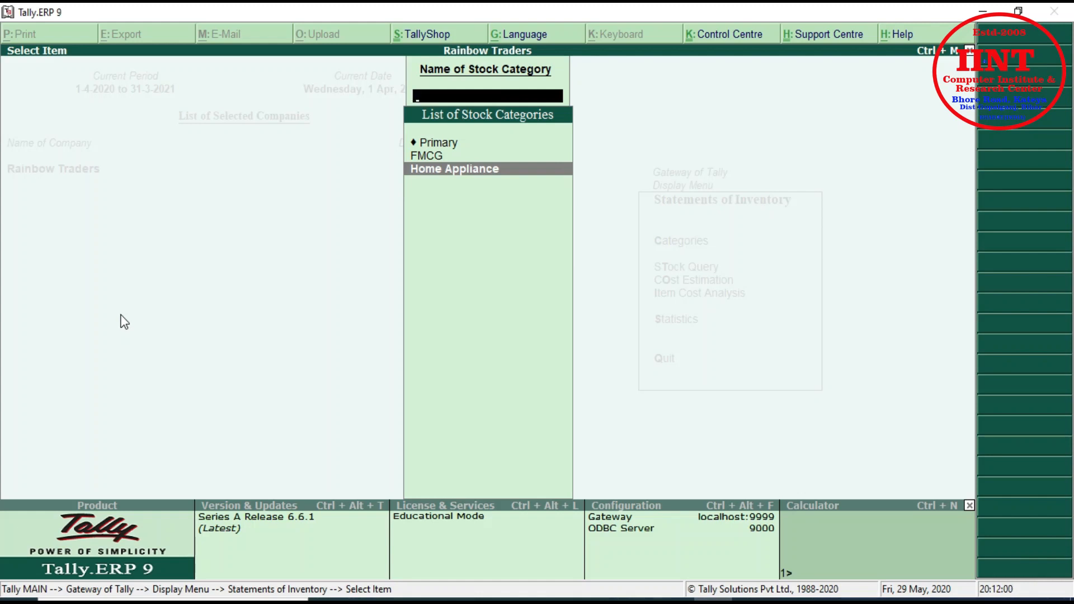
key("Escape")
key("Escape")
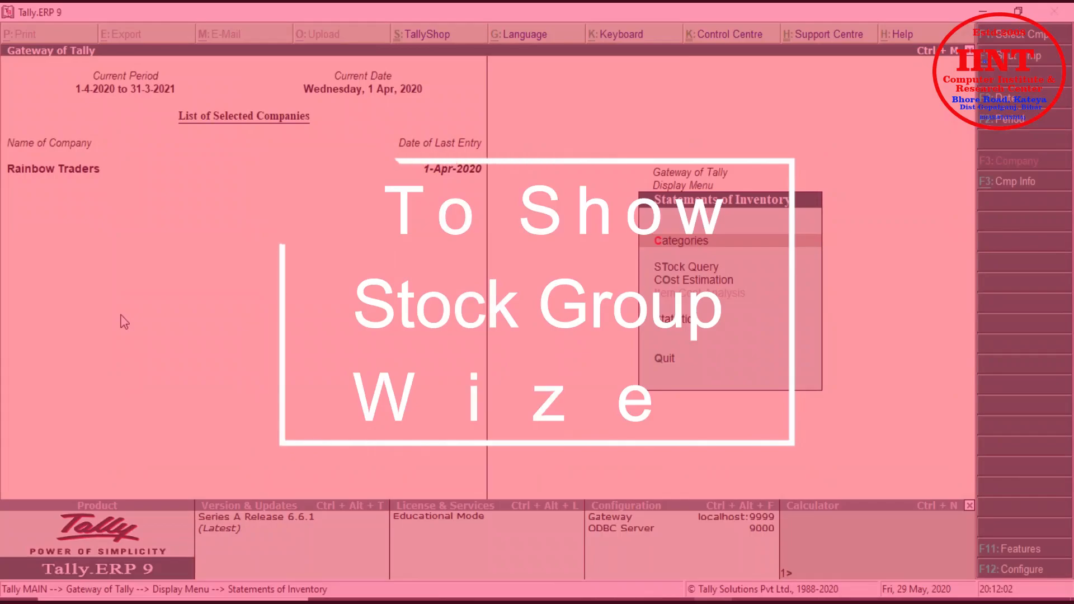
Review the Inventory Books group summary for the Bathing Soap stock group.
key("Up")
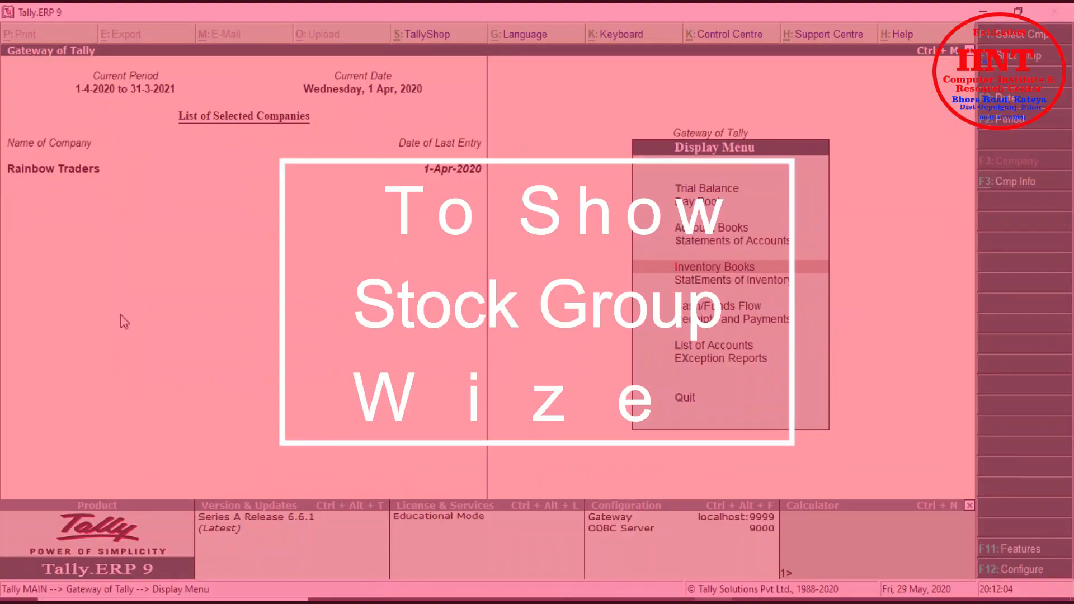
key("Return")
key("Down")
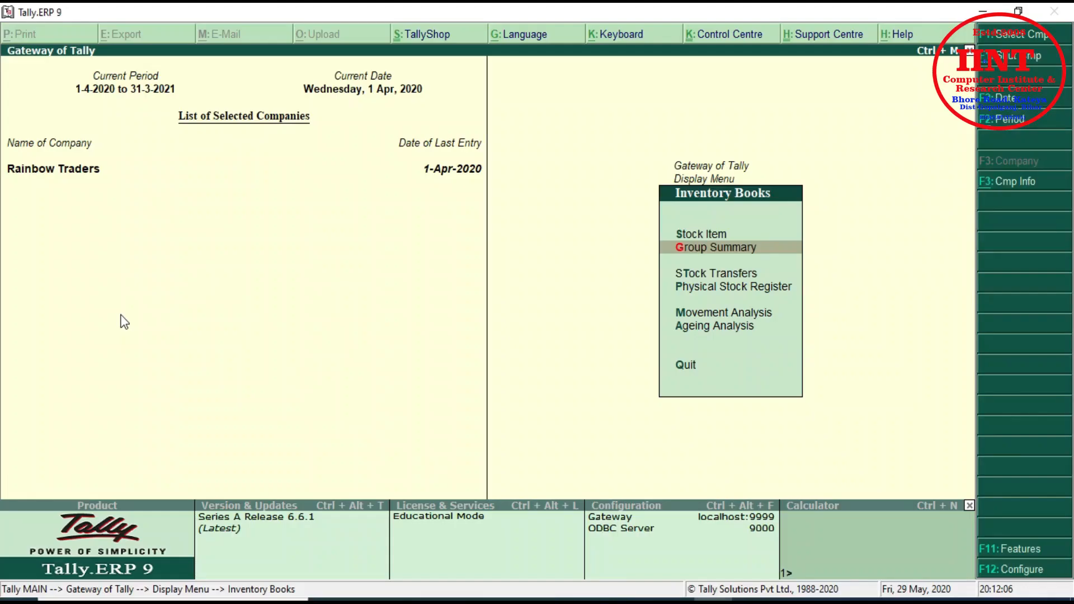
key("Return")
key("Down")
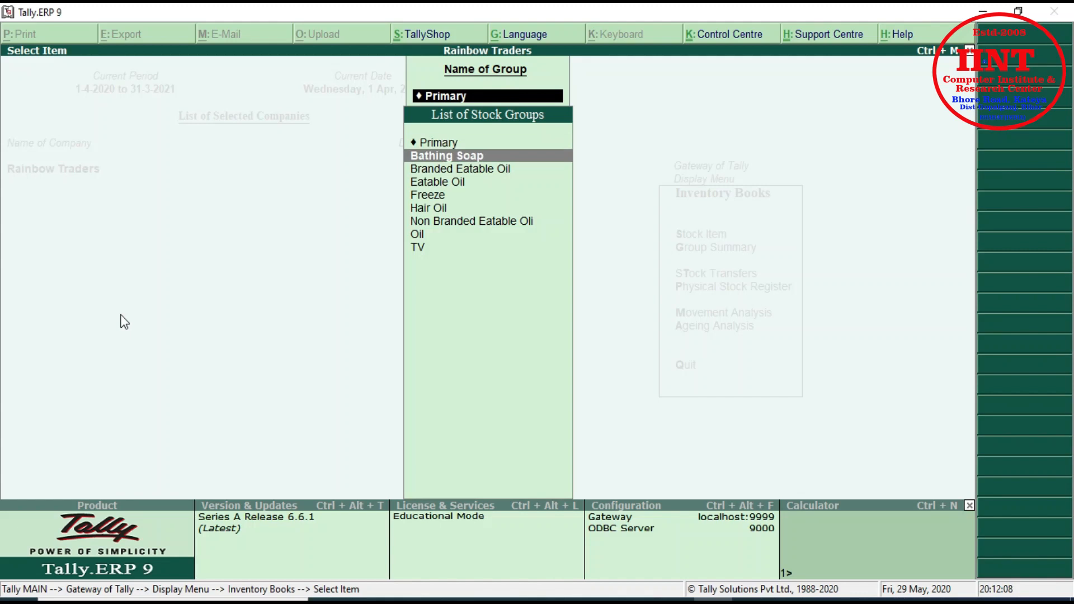
key("Return")
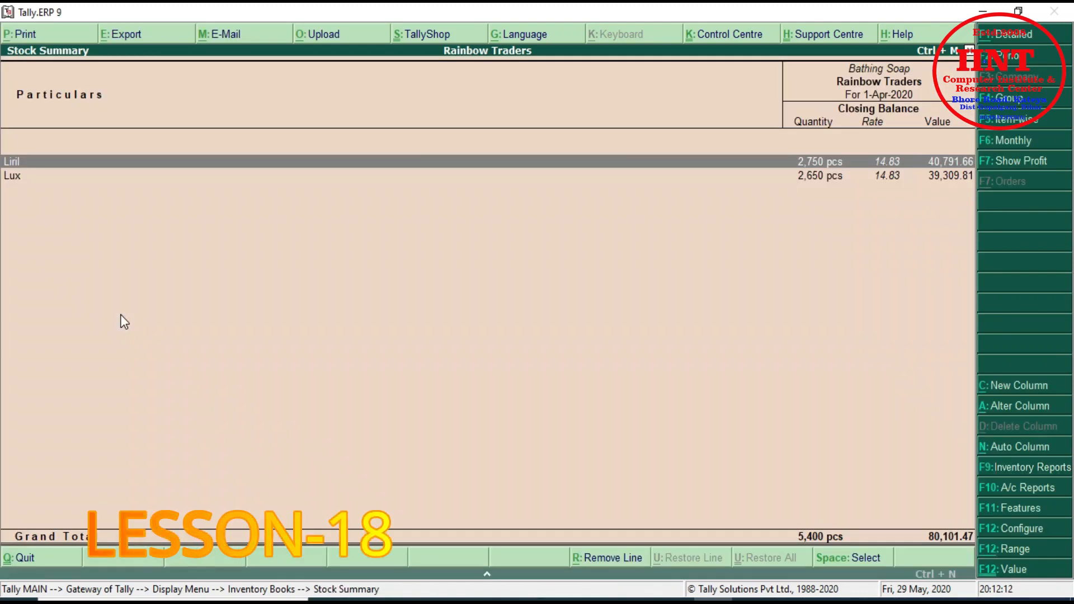
key("Escape")
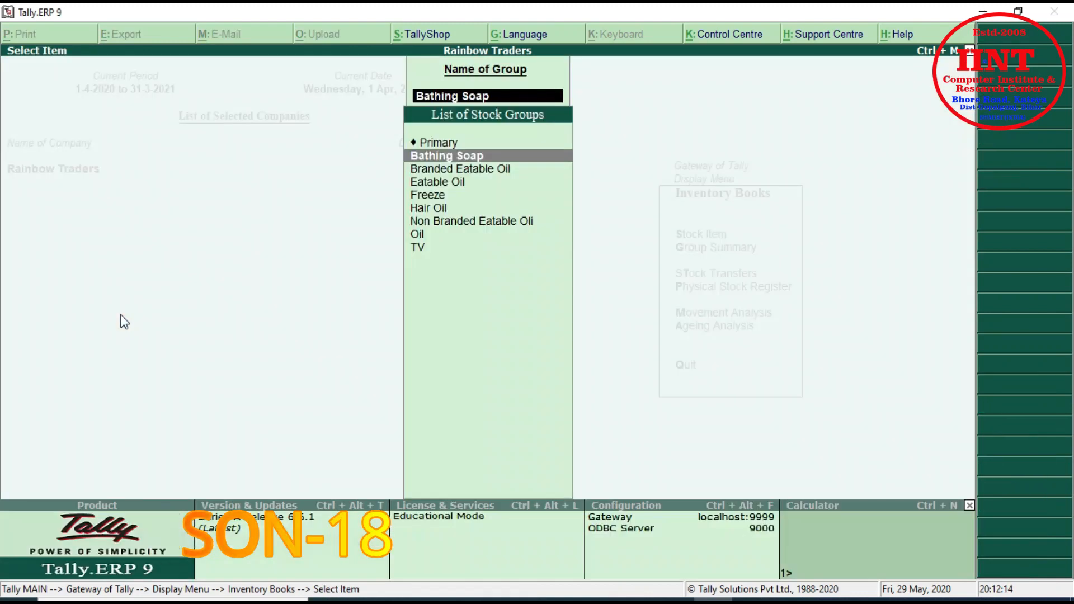
Review the group summary for Branded Eatable Oil and return to the stock group selection.
key("Down")
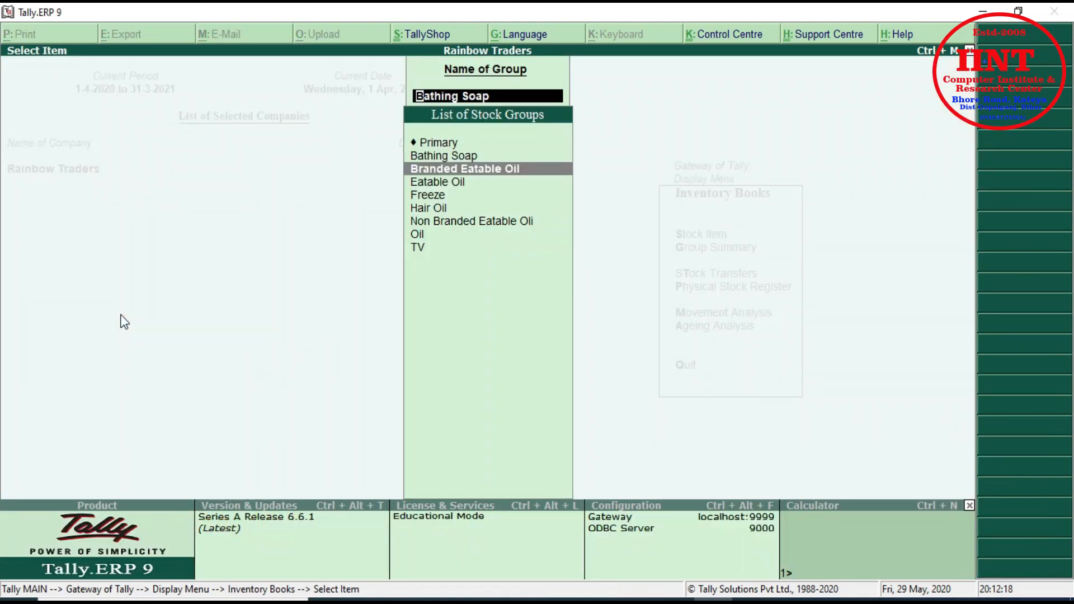
key("Return")
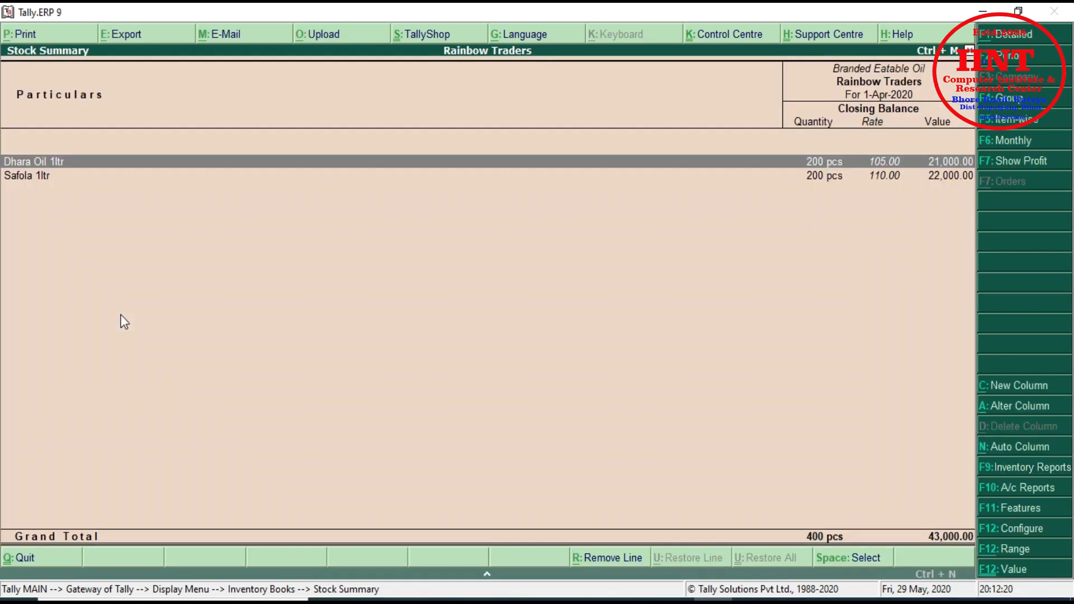
key("Escape")
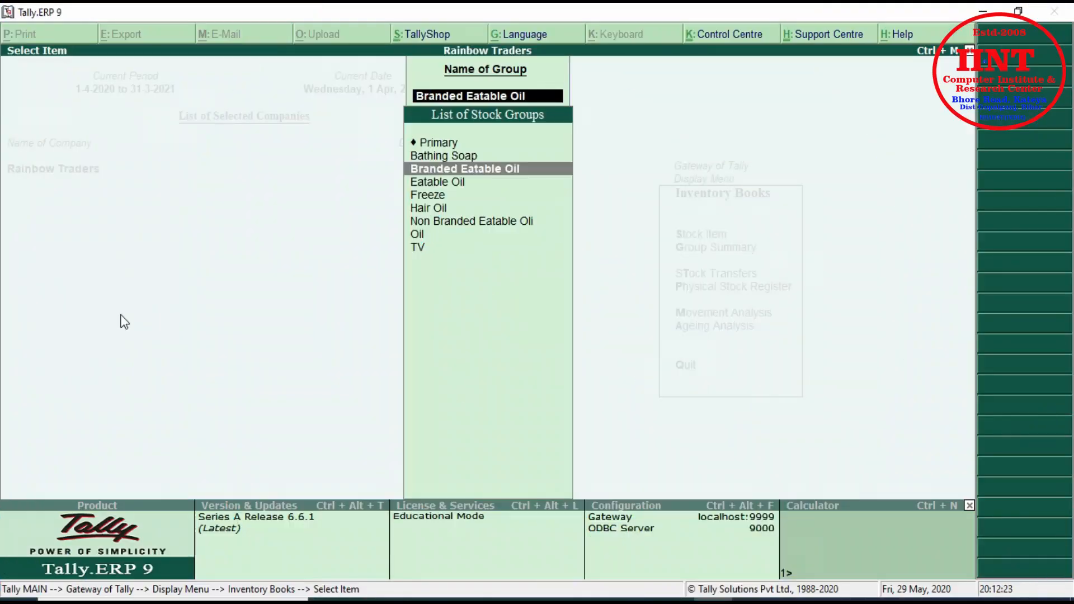
Review the group summary for Eatable Oil and drill down into its Branded Eatable Oil subgroup.
key("Down")
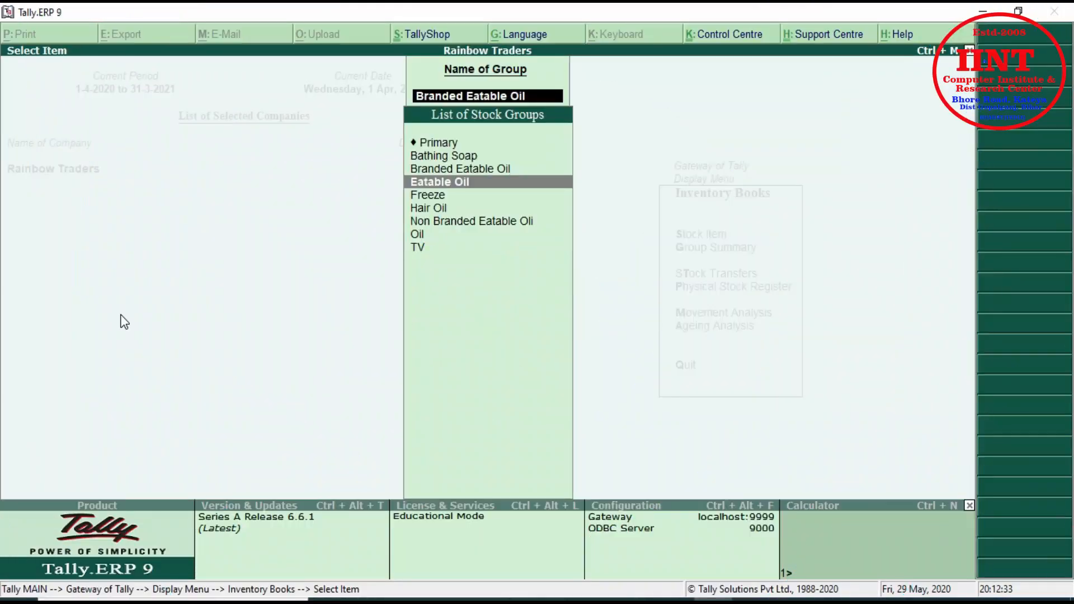
key("Return")
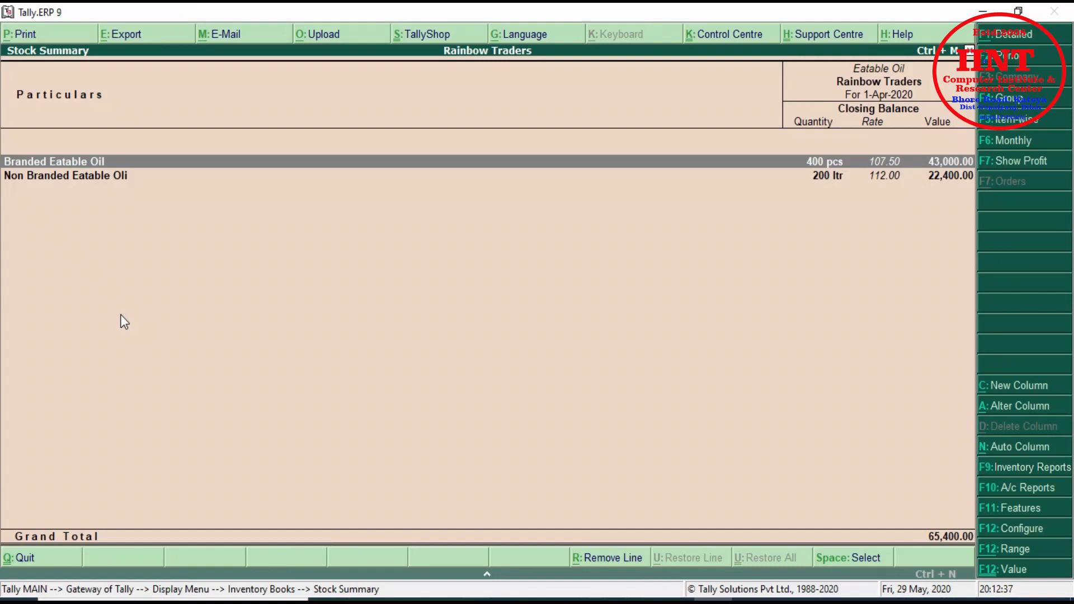
key("Return")
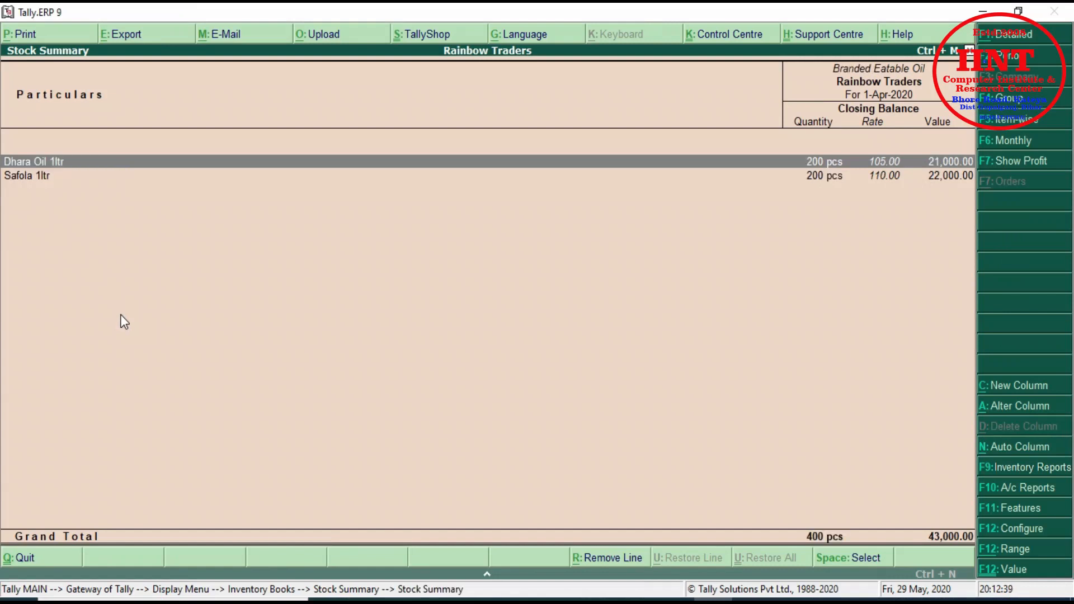
Review the stock summary of the Non Branded Eatable Oli subgroup, then return to the Gateway of Tally.
key("Escape")
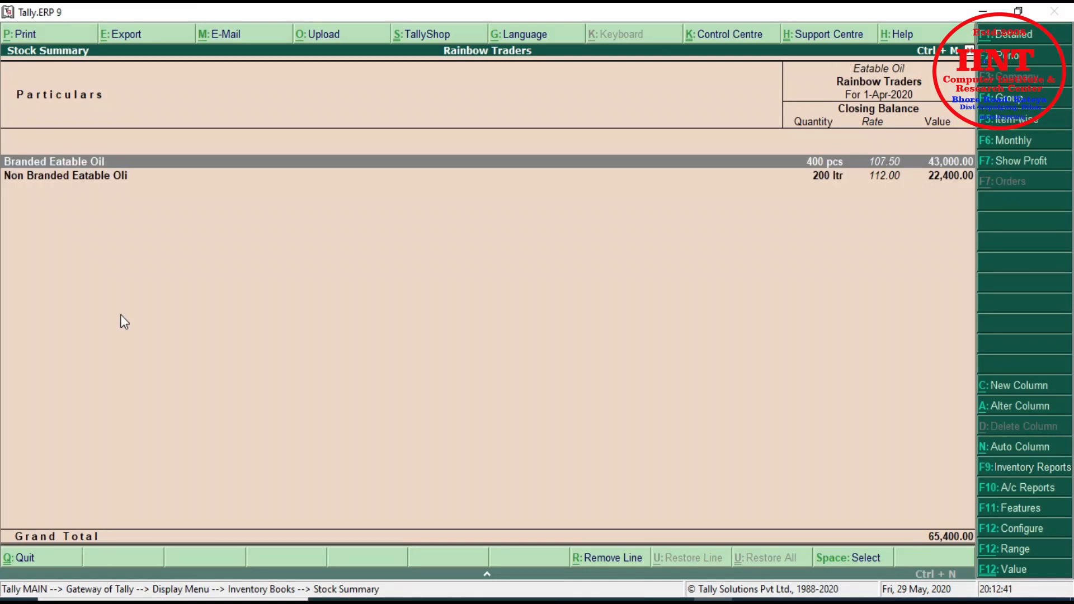
key("Down")
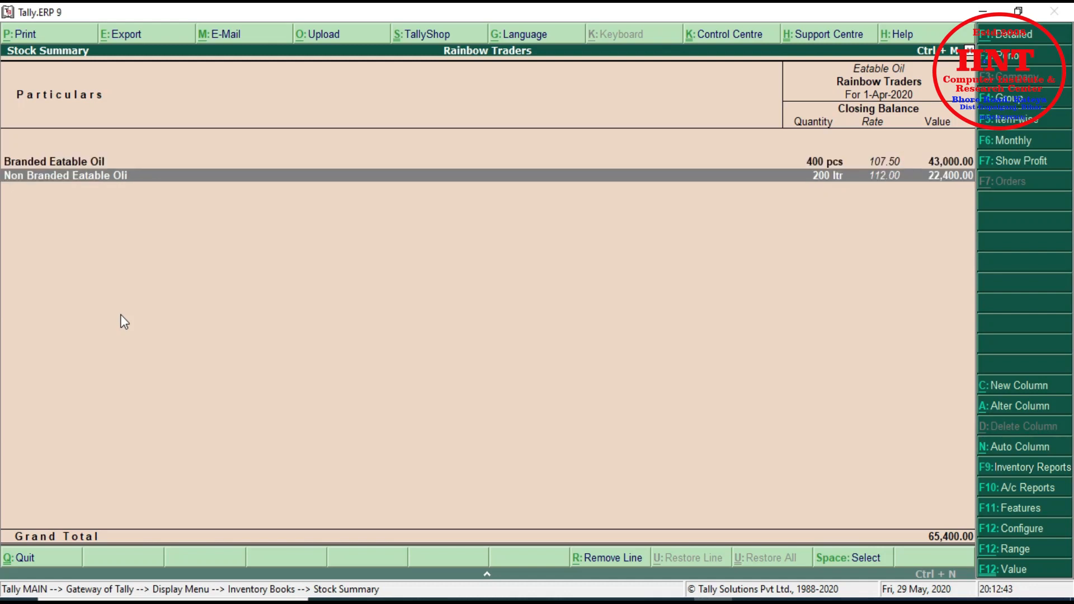
key("Return")
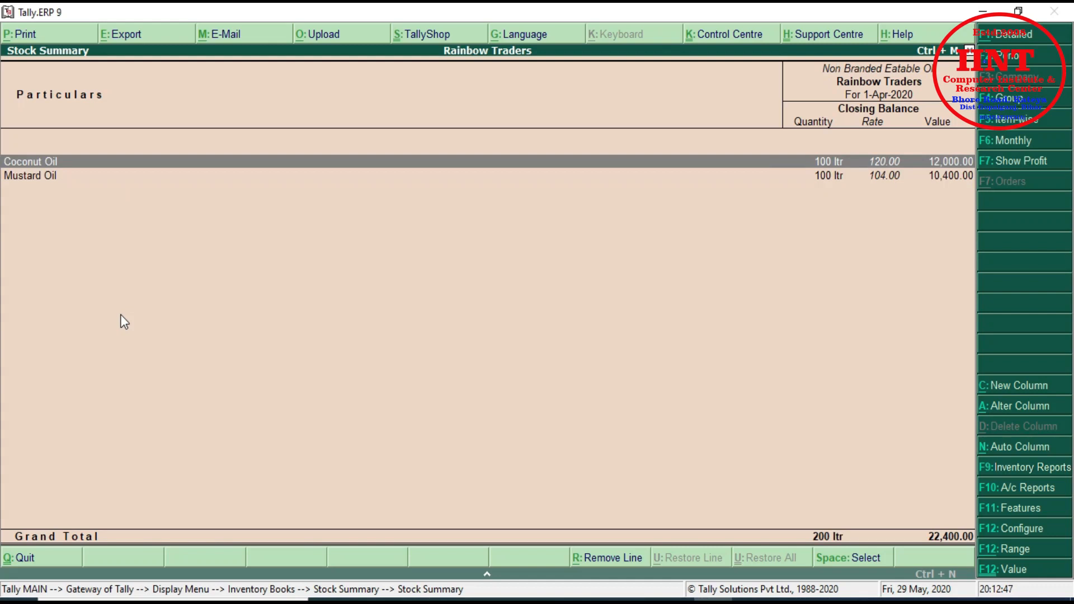
key("Escape")
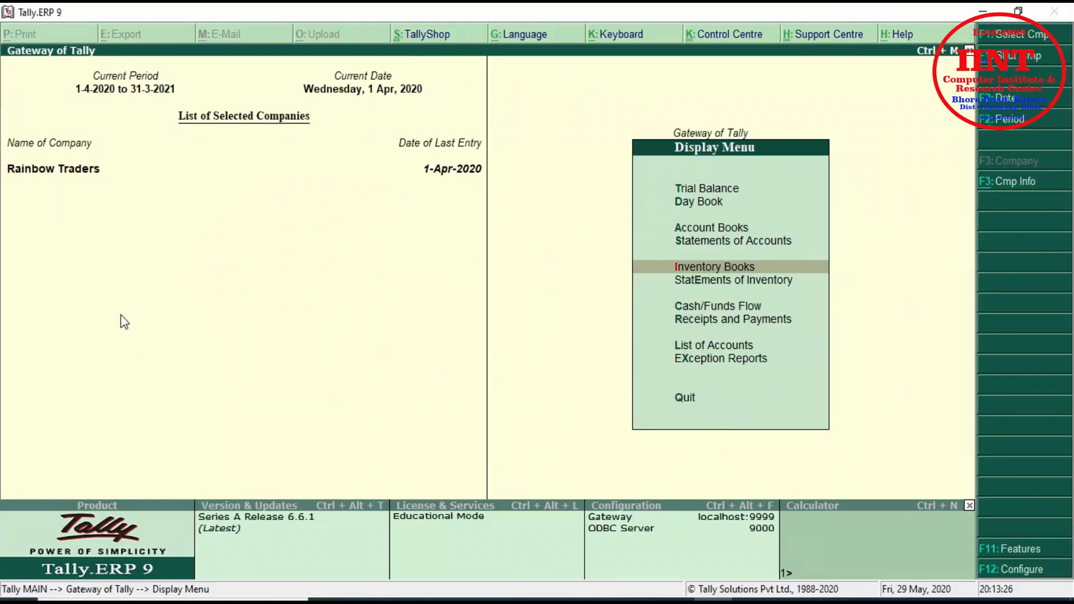
key("Escape")
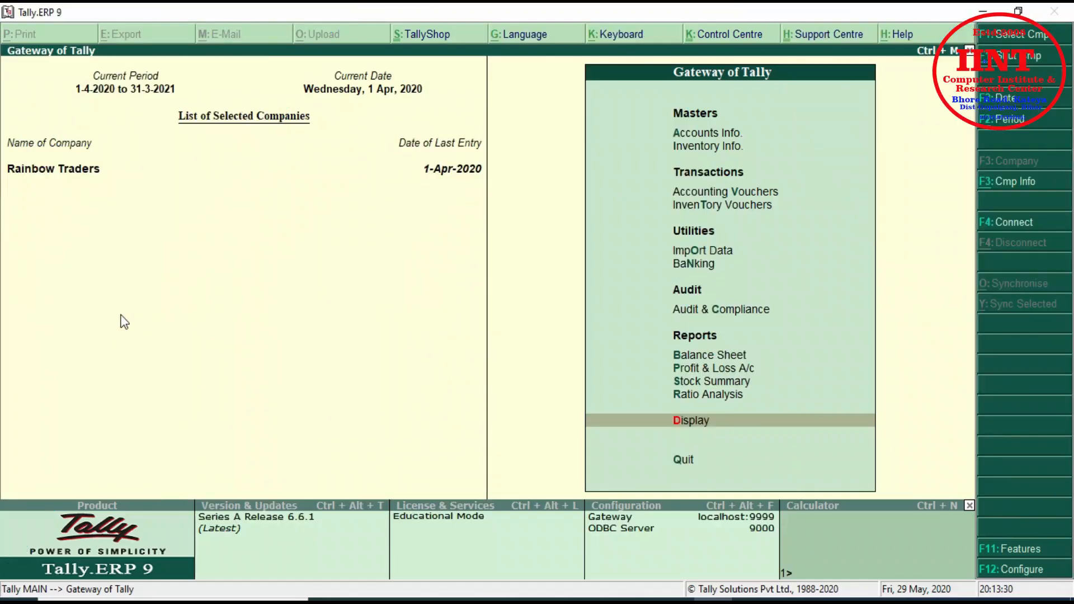
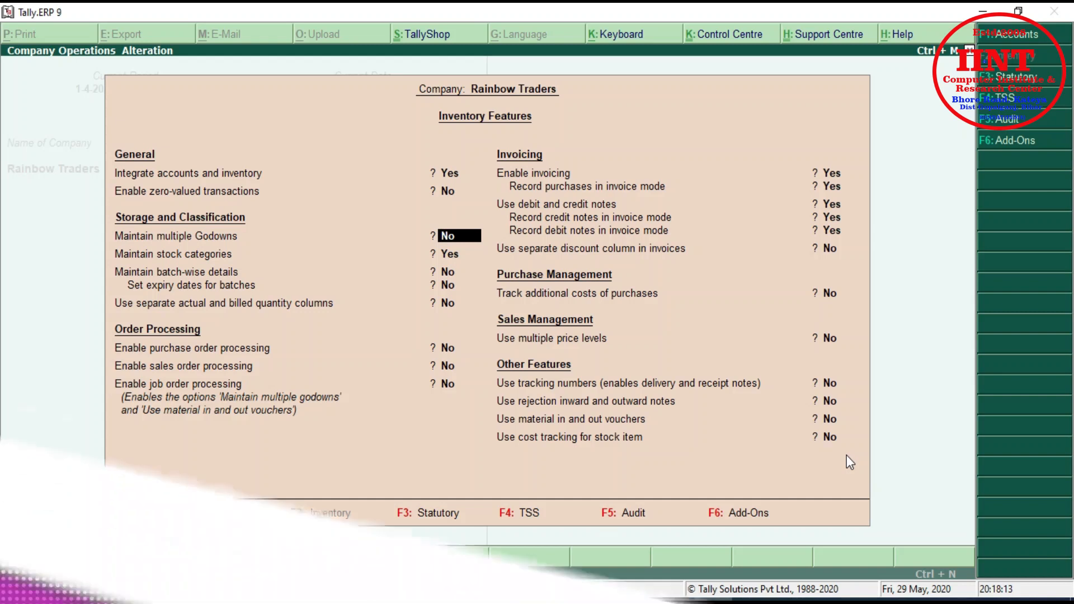
Enable Maintain multiple Godowns in the company's Inventory Features and save the change.
key("Return")
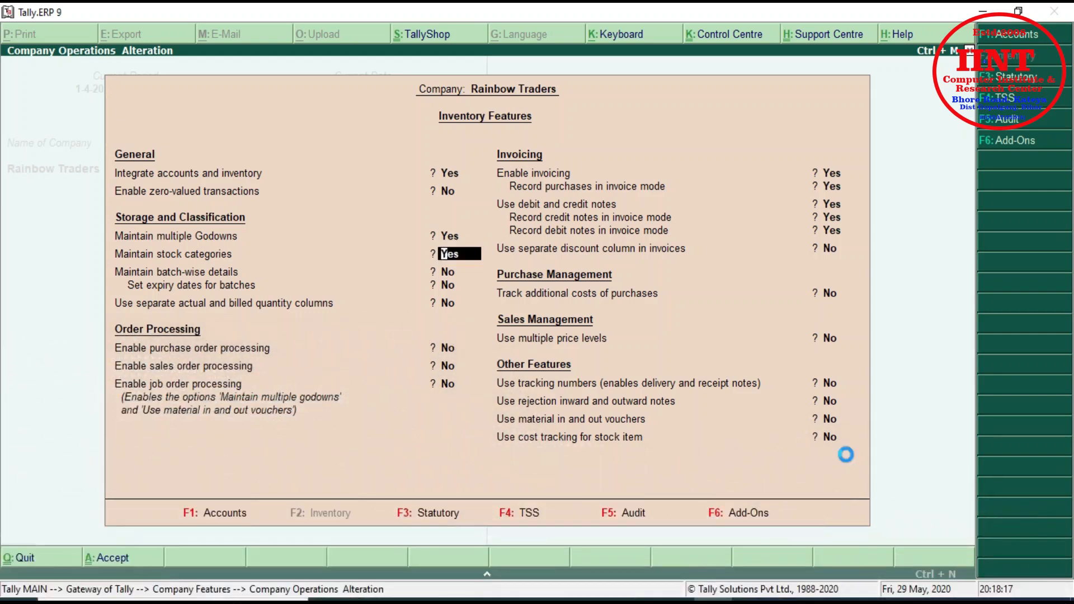
key("ctrl+a")
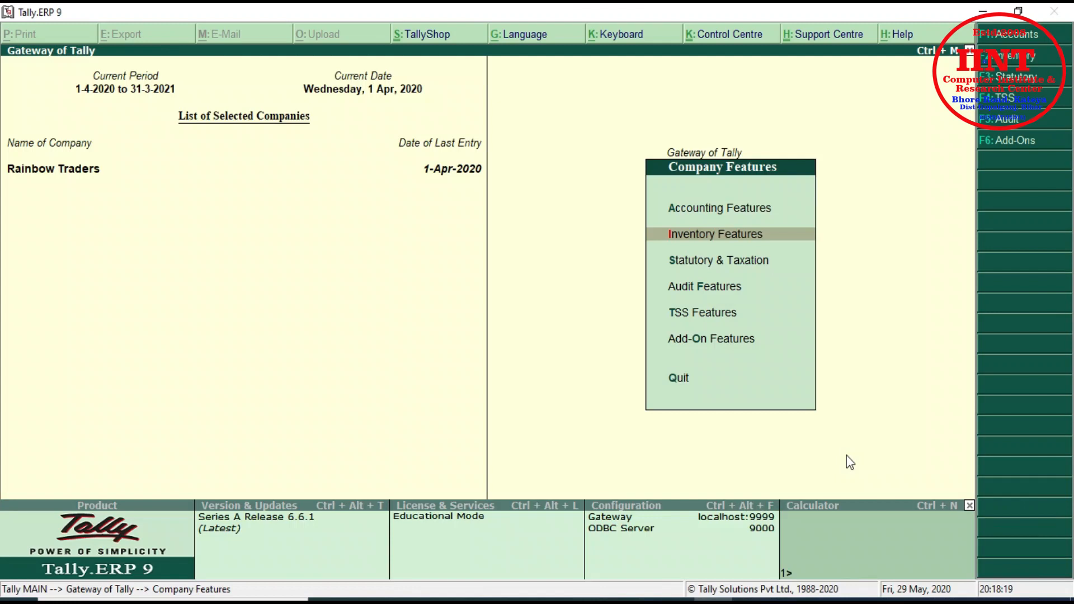
key("Escape")
Examine the list of existing godowns through the single-godown display in Inventory Info, then return to the Gateway of Tally.
key("Up")
key("Up")
key("Up")
key("Up")
key("Up")
key("Up")
key("Up")
key("Up")
key("Up")
key("Up")
key("Down")
key("Return")
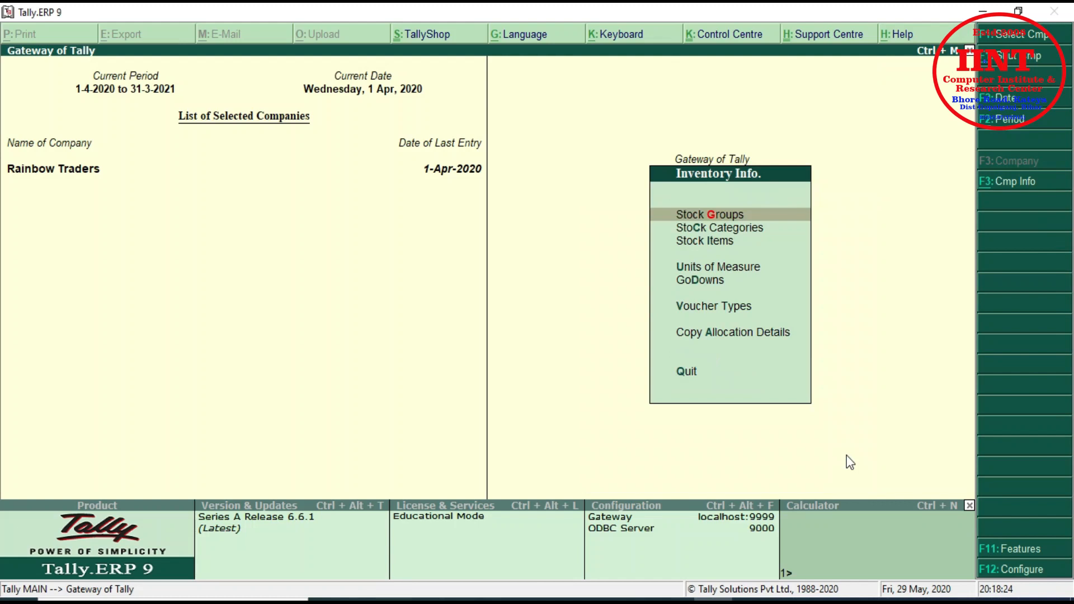
key("Down")
key("Down")
key("Down")
key("Down")
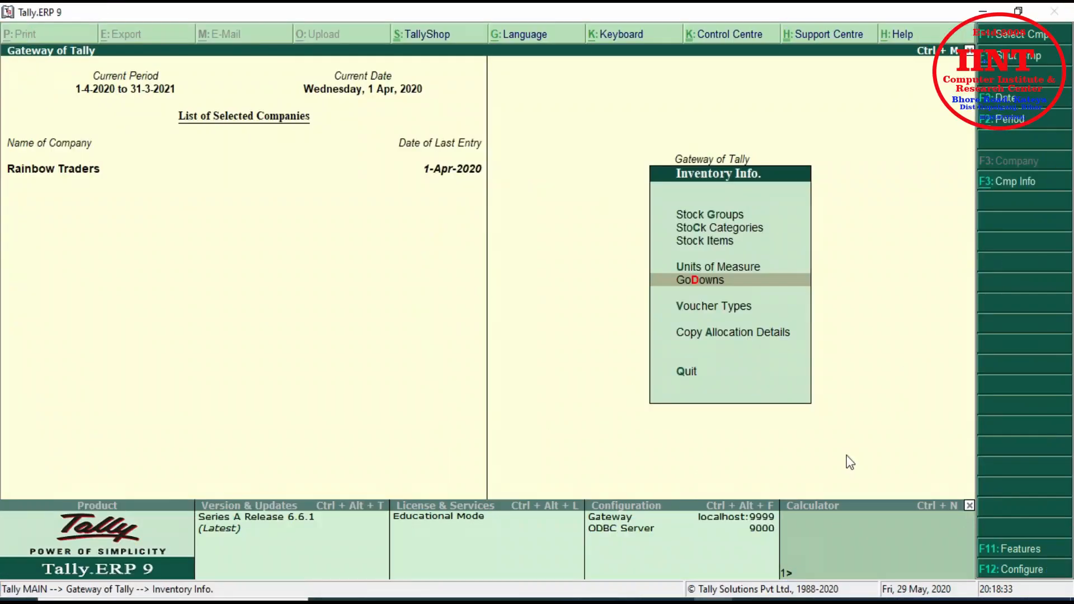
key("Return")
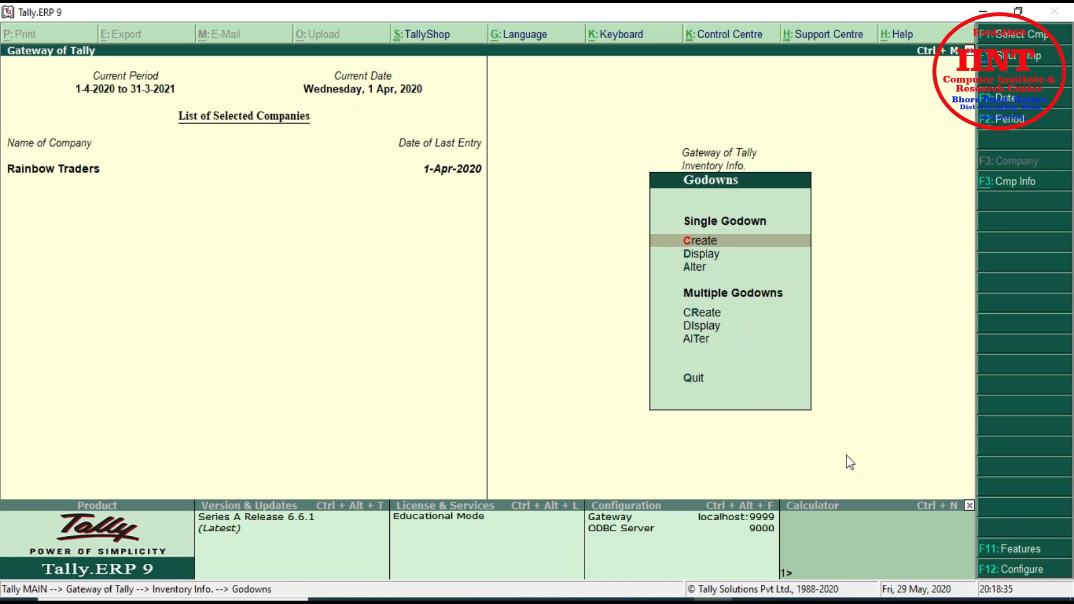
key("Down")
key("Down")
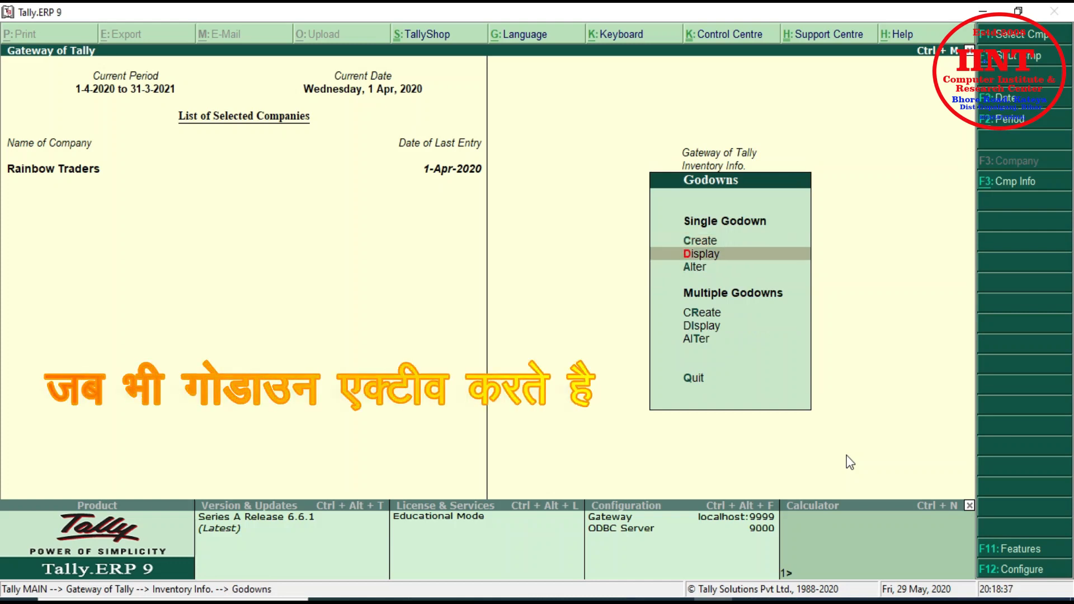
key("Up")
key("Return")
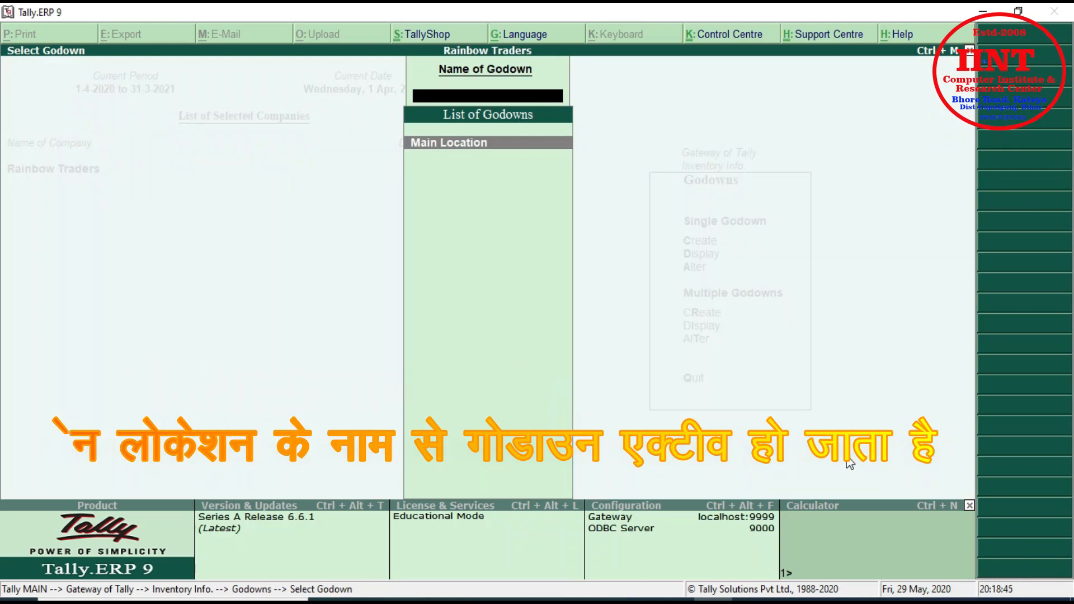
key("Escape")
key("Escape")
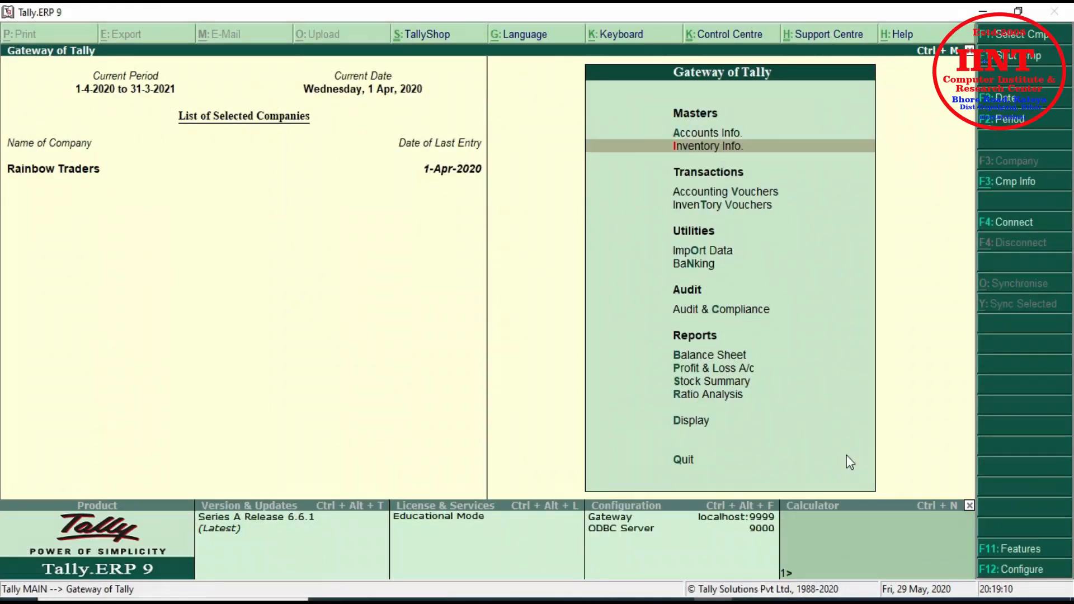
Review the Statements of Inventory godown summary for Main Location, then return to the Gateway of Tally.
key("Down")
key("Down")
key("Down")
key("Down")
key("Down")
key("Down")
key("Down")
key("Down")
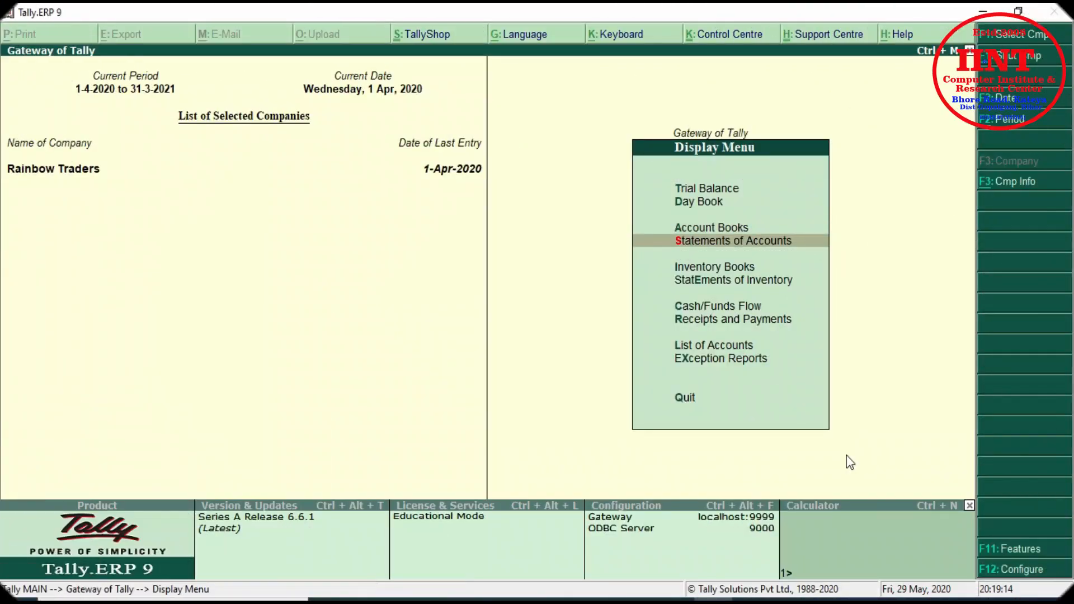
key("Down")
key("Down")
key("Return")
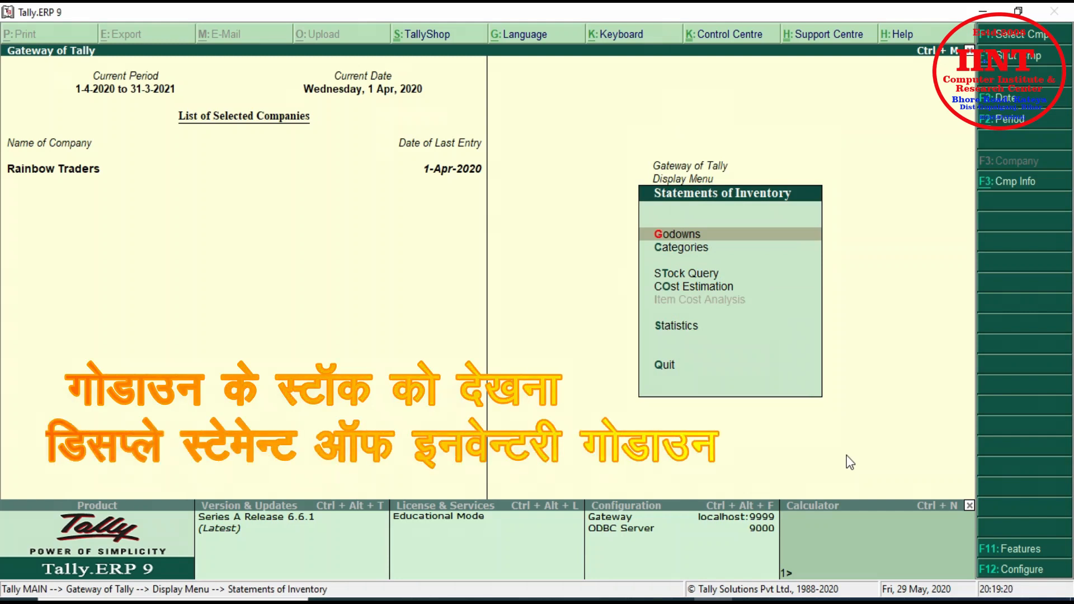
key("Return")
key("Down")
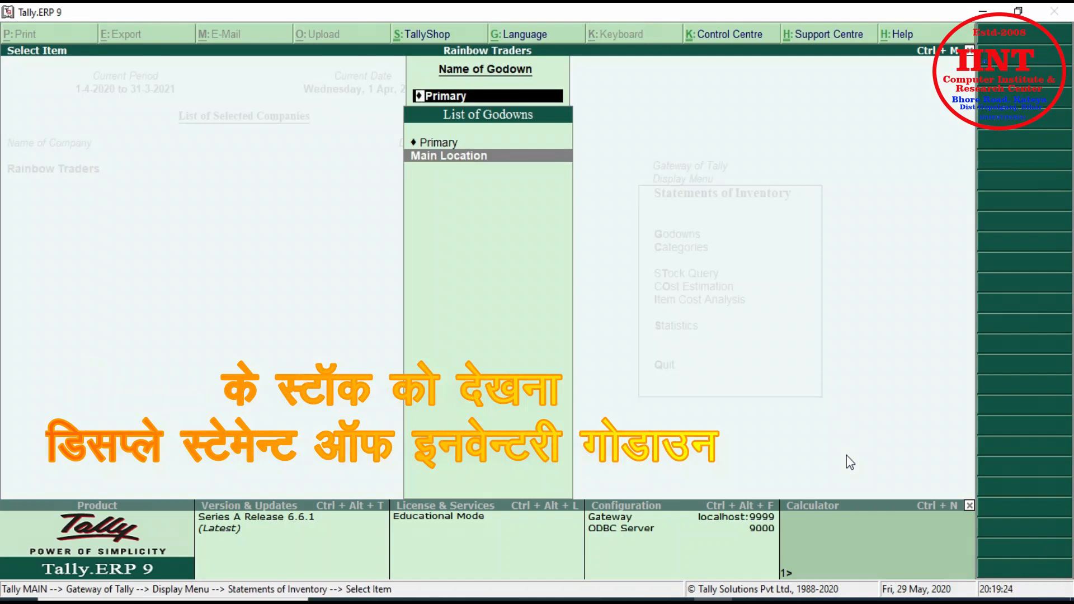
key("Return")
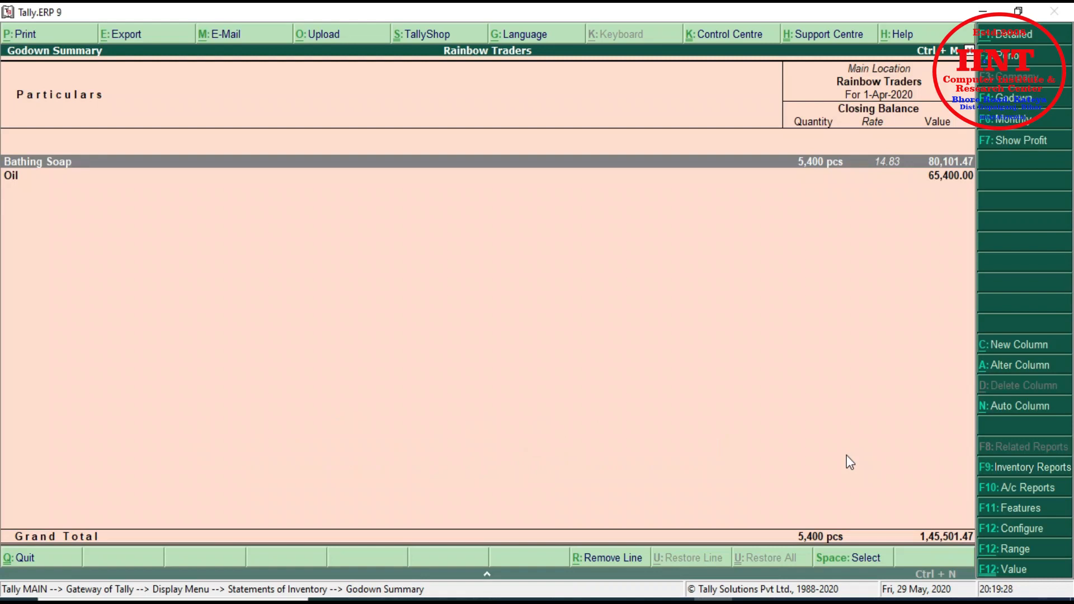
key("Down")
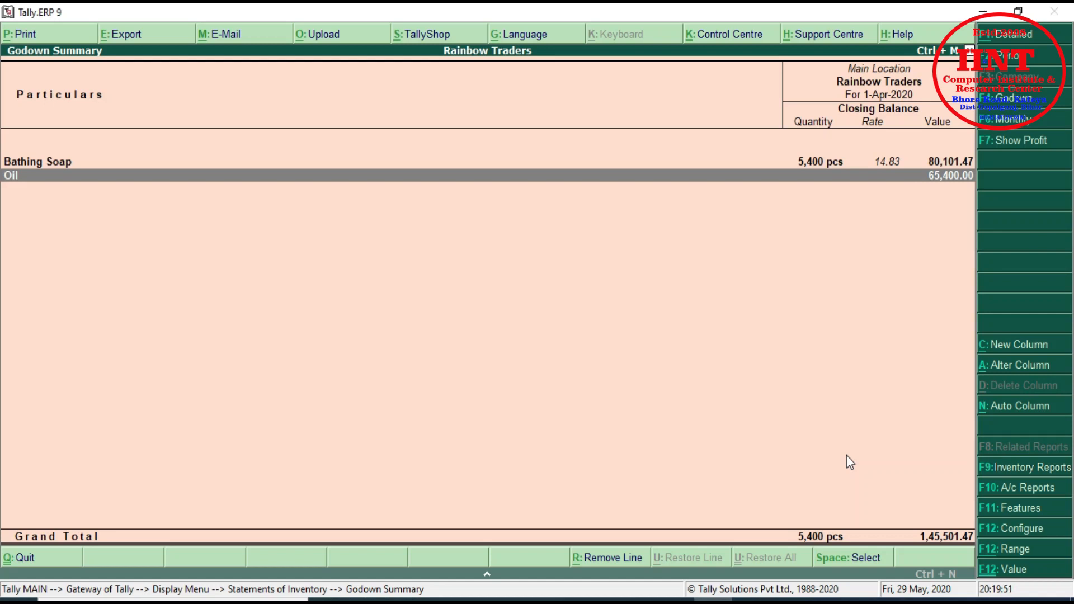
key("Escape")
key("Escape")
key("Escape")
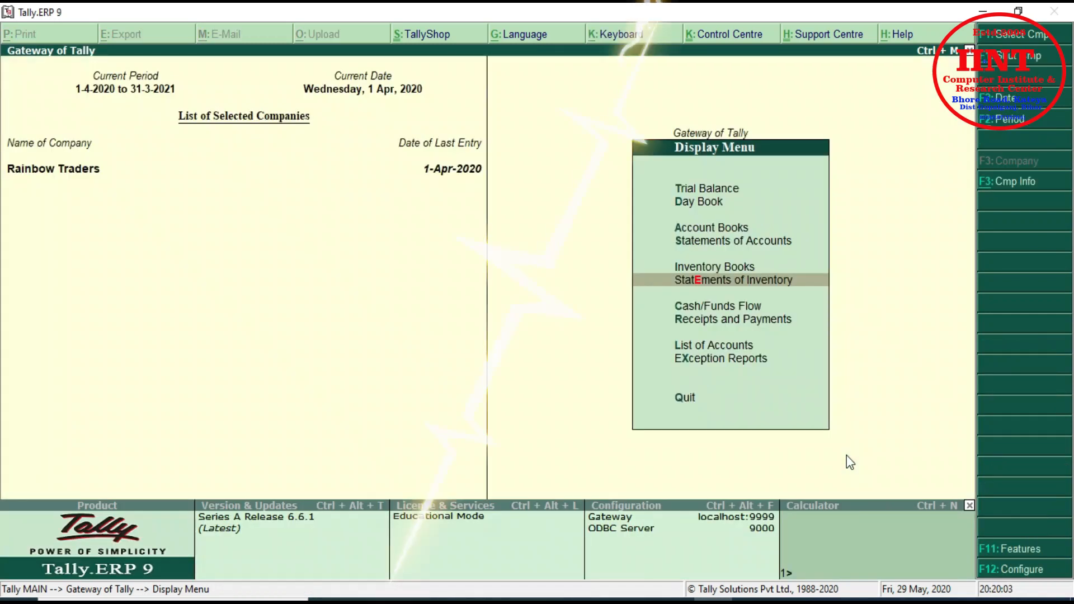
key("Escape")
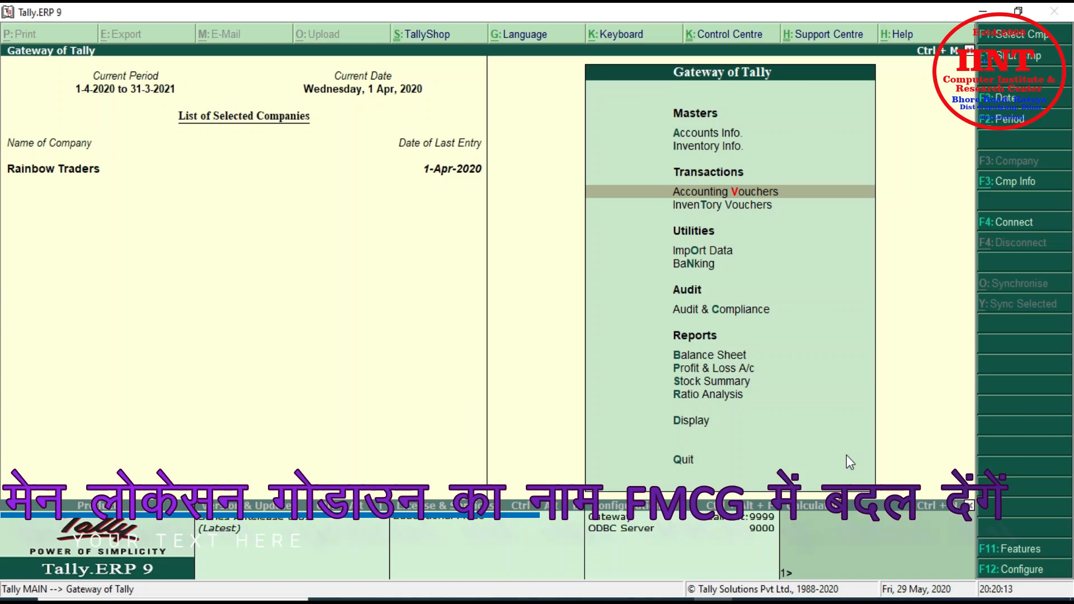
Alter the Main Location godown in Inventory Info, renaming it FMCG Godown and keeping its other settings.
key("Up")
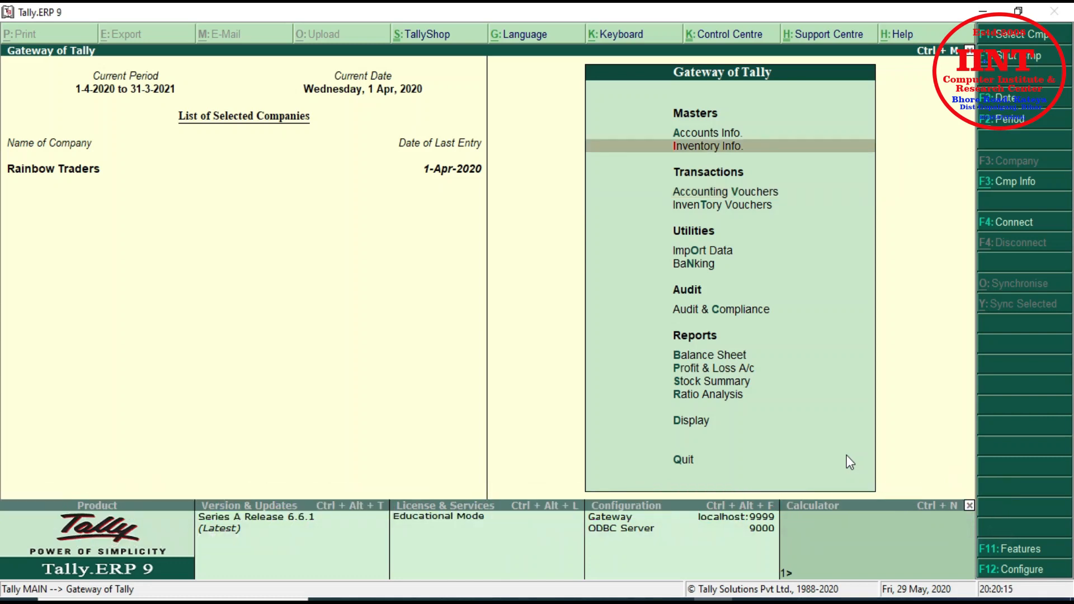
key("Return")
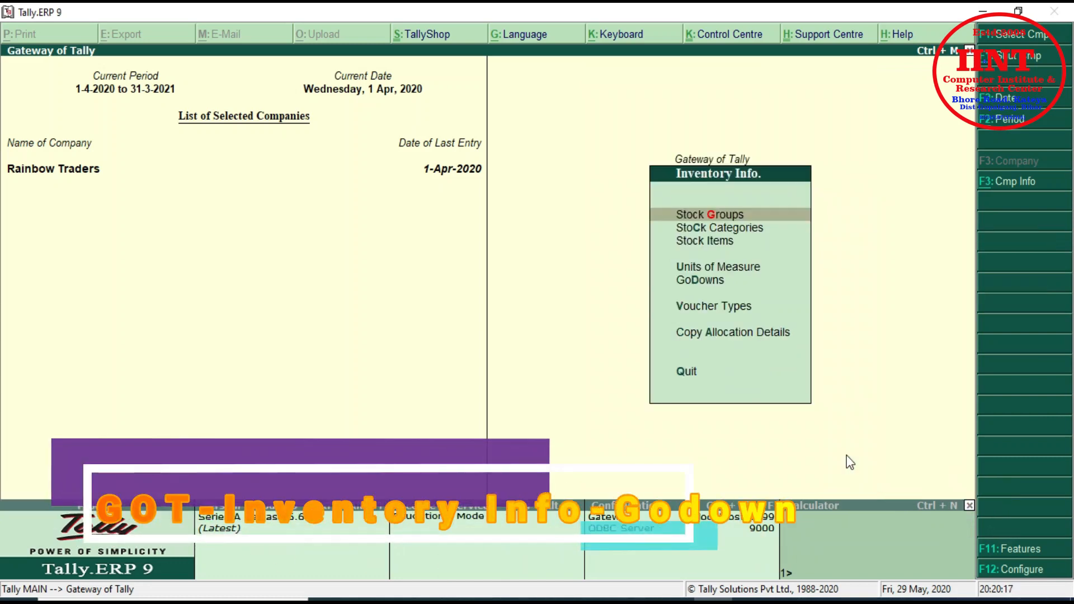
key("Down")
key("Down")
key("Down")
key("Down")
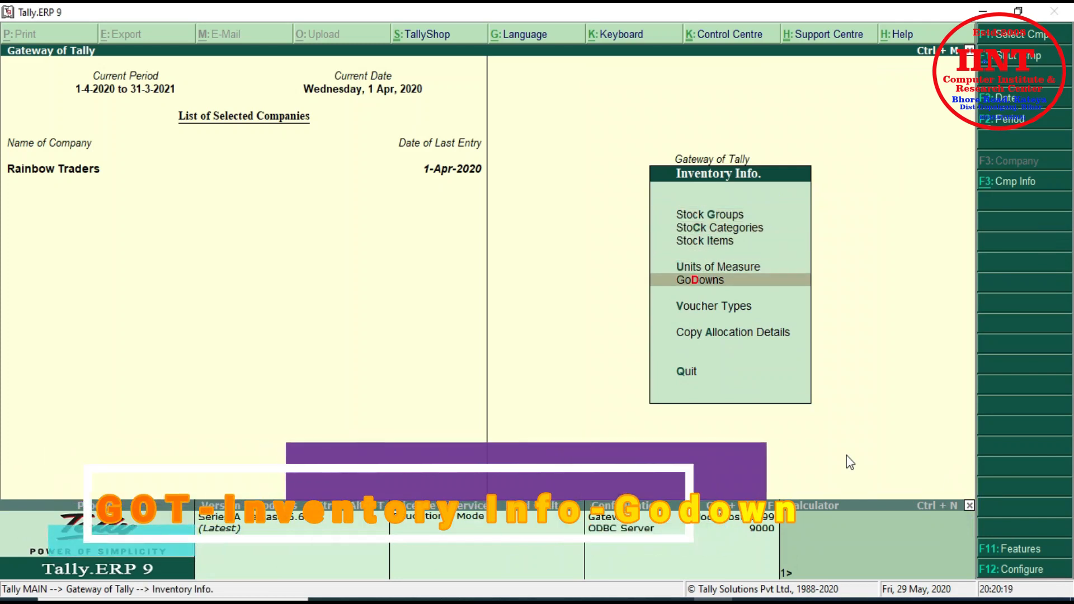
key("Return")
key("Down")
key("Down")
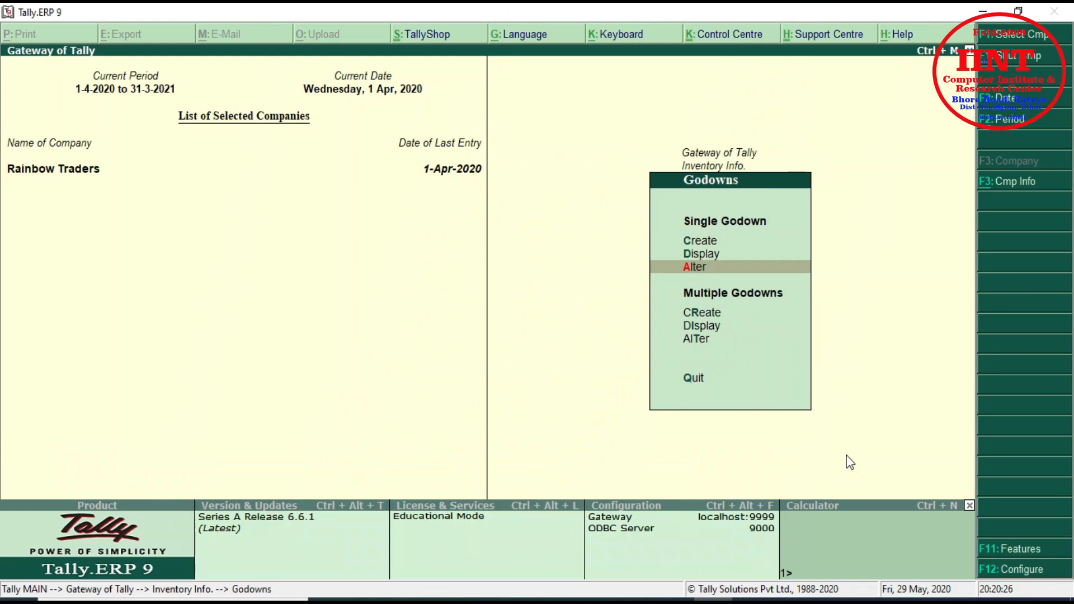
key("Return")
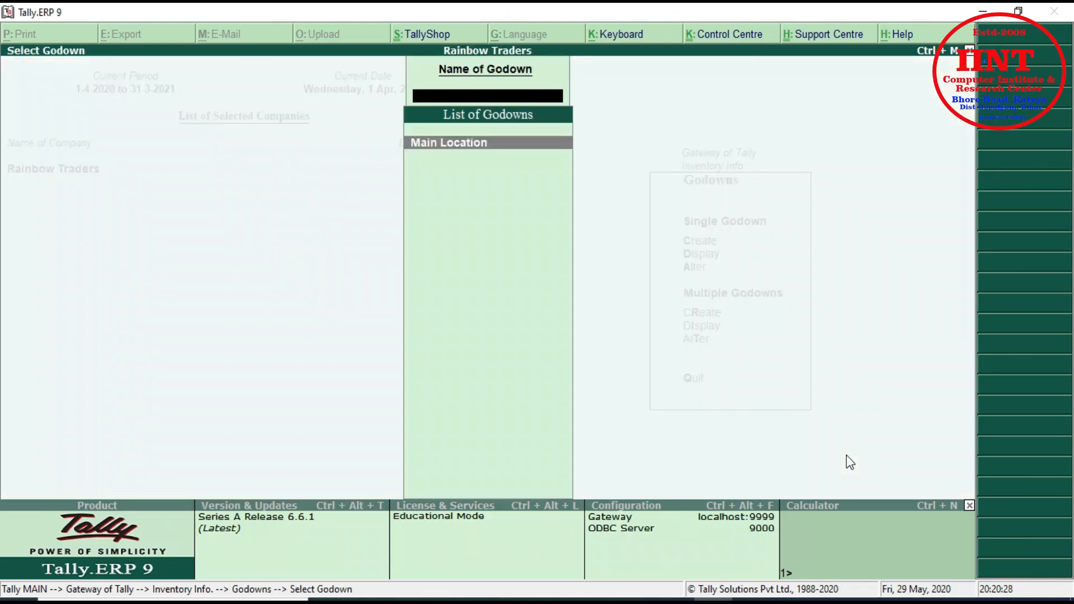
key("Return")
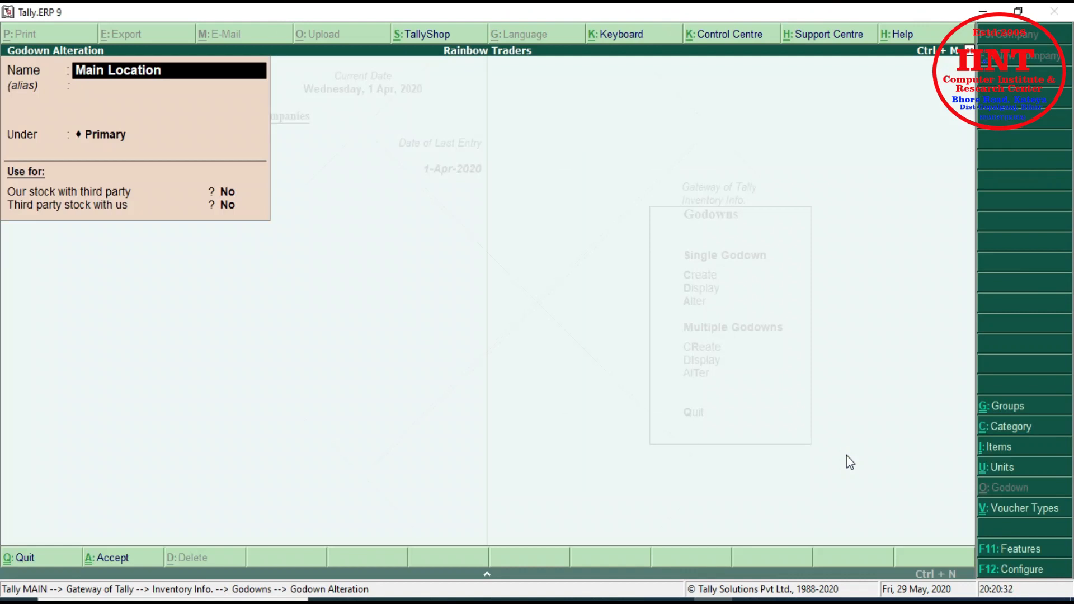
key("Escape")
key("Return")
type("FMCG")
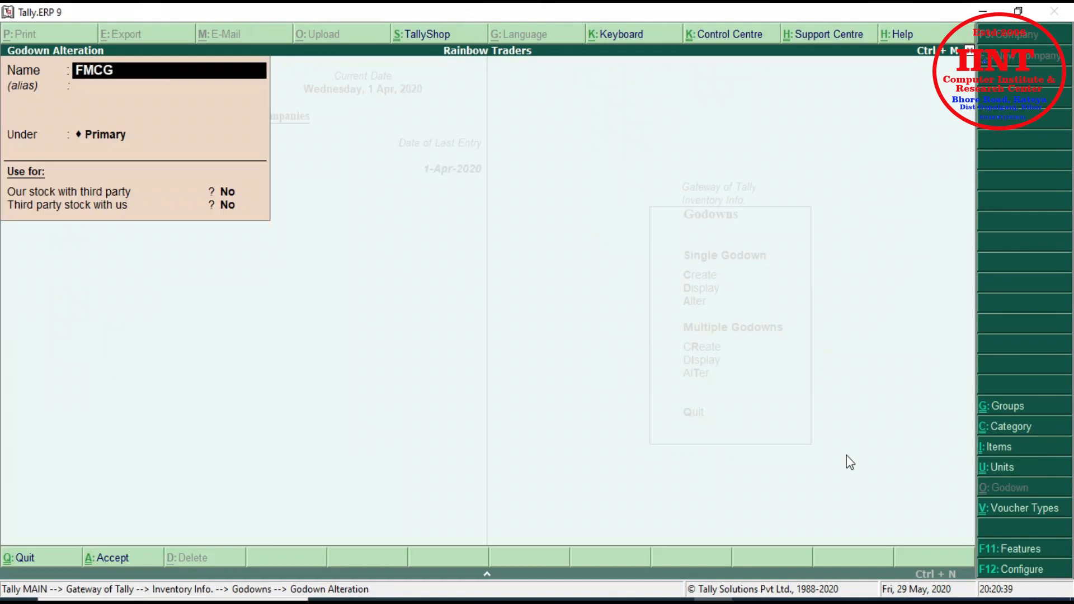
type(" Godown")
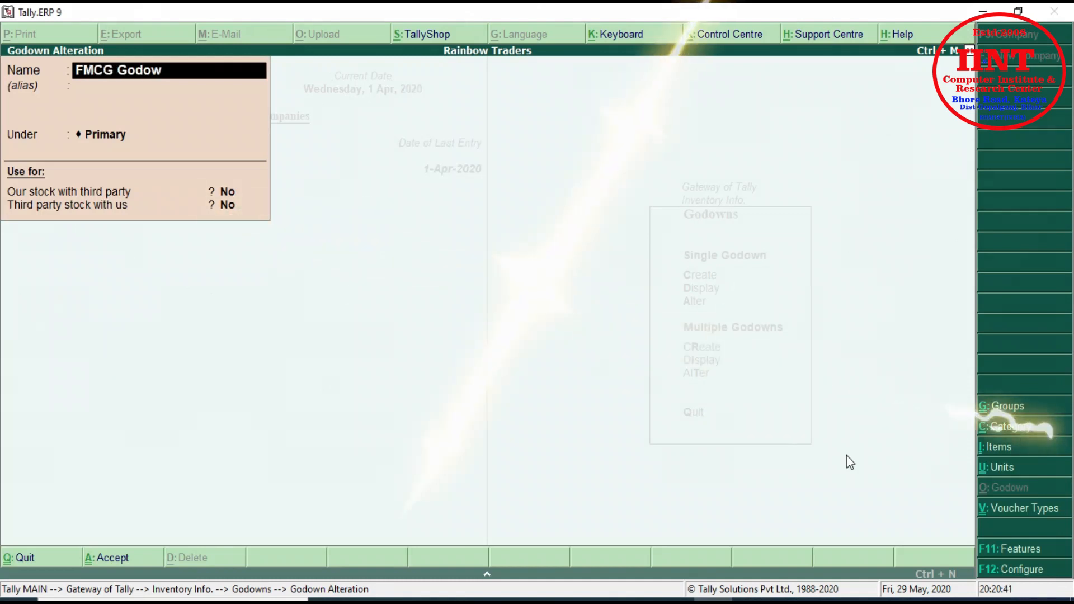
key("Return")
key("Return")
key("Return")
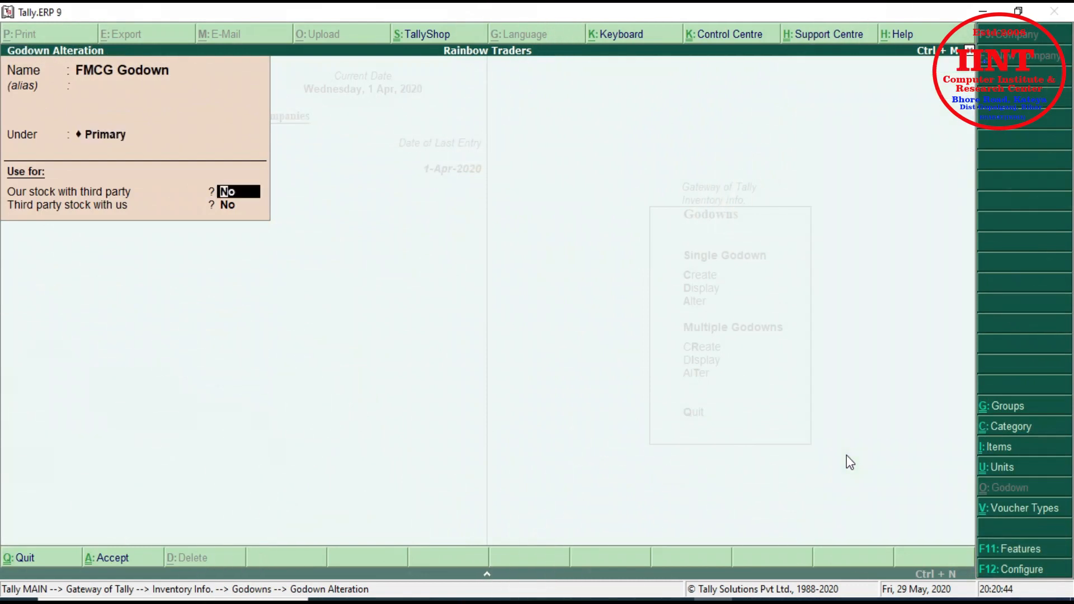
key("Return")
key("Return")
key("Return")
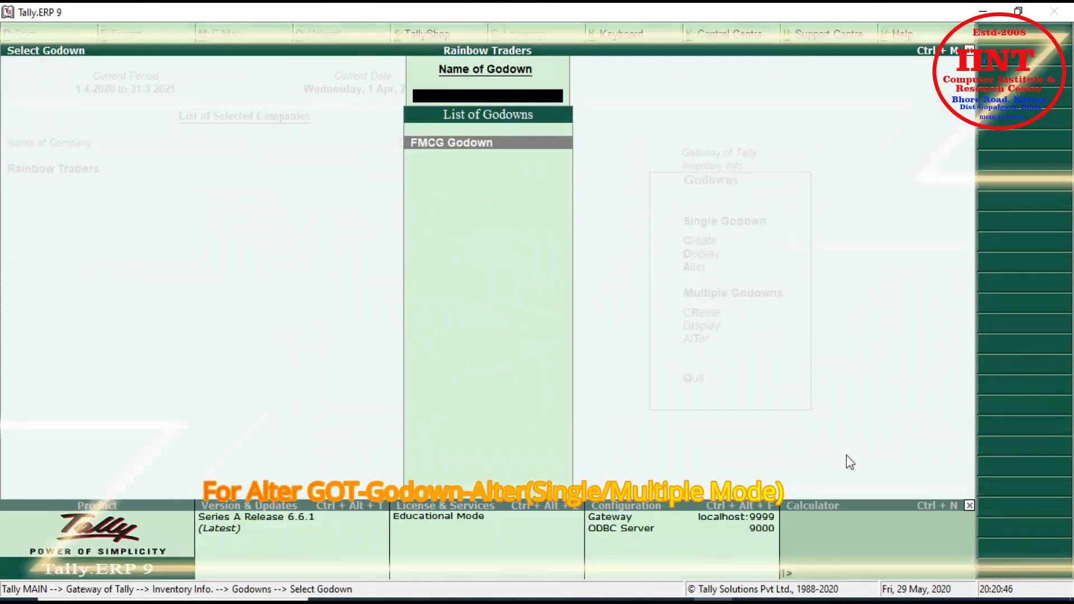
key("Escape")
Create a new single godown named Eatable Oil Godown, without an alias.
key("Up")
key("Up")
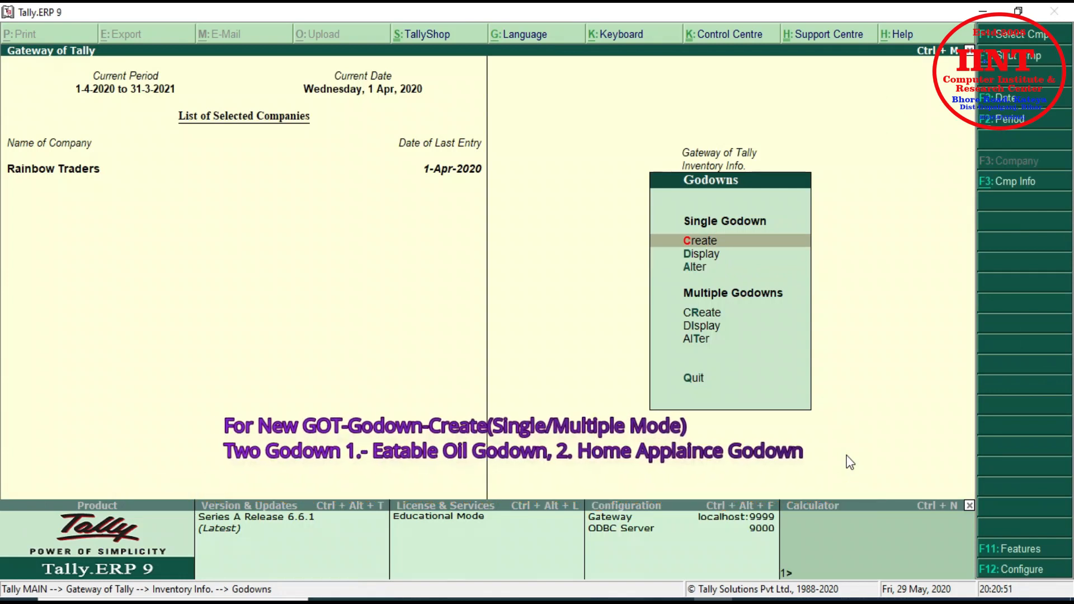
key("Return")
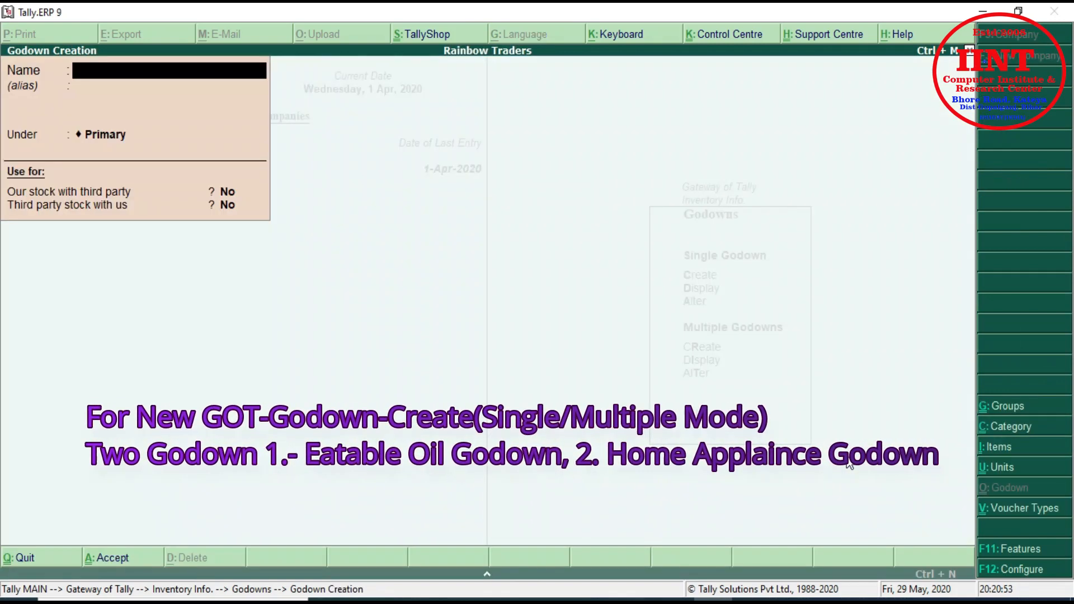
type("Eatable")
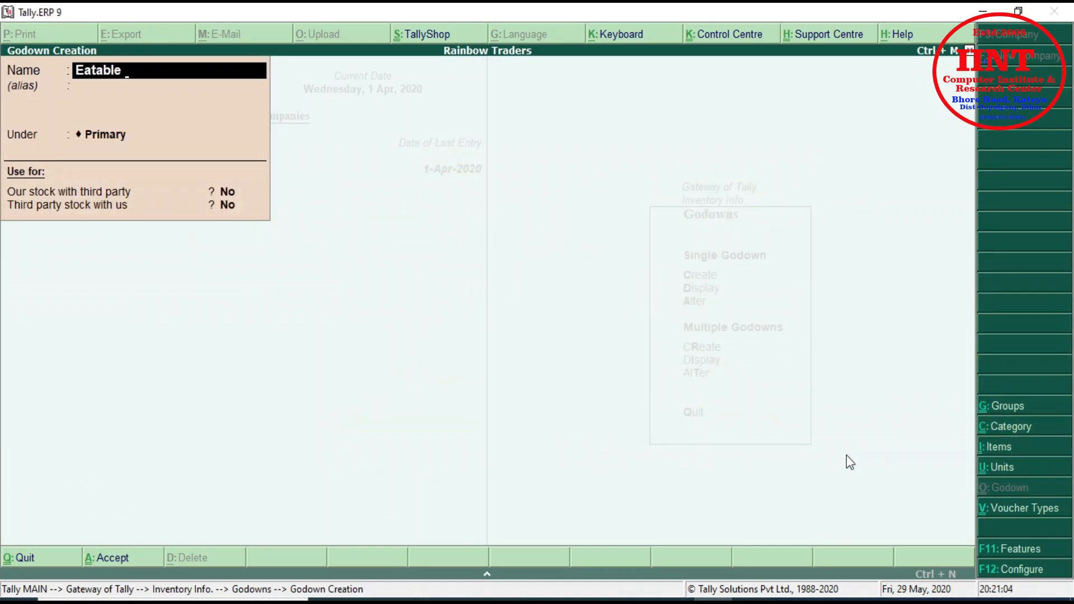
type(" Oi")
type("l Goodwn")
key("BackSpace")
key("BackSpace")
key("BackSpace")
key("BackSpace")
type("down")
key("Return")
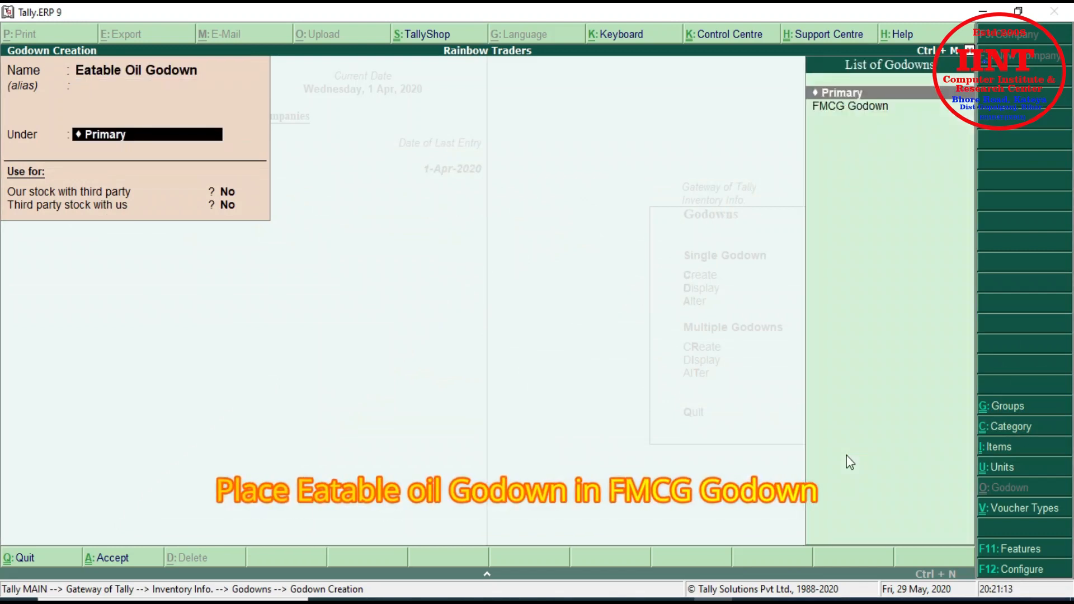
Place Eatable Oil Godown under FMCG Godown, keep both third-party stock options at No, and save it.
key("Down")
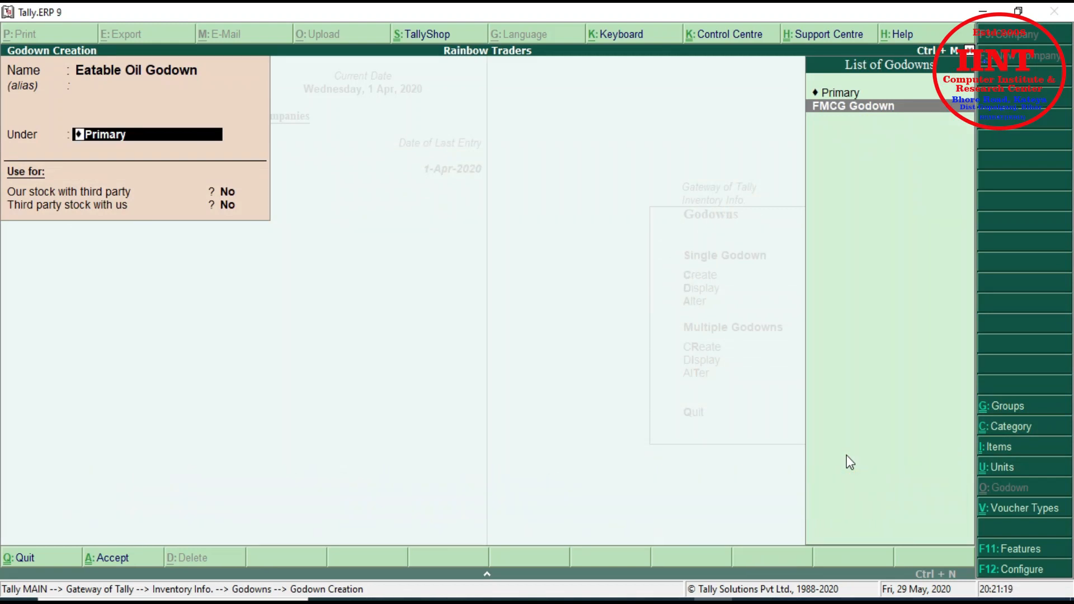
key("Return")
key("Return")
key("Return")
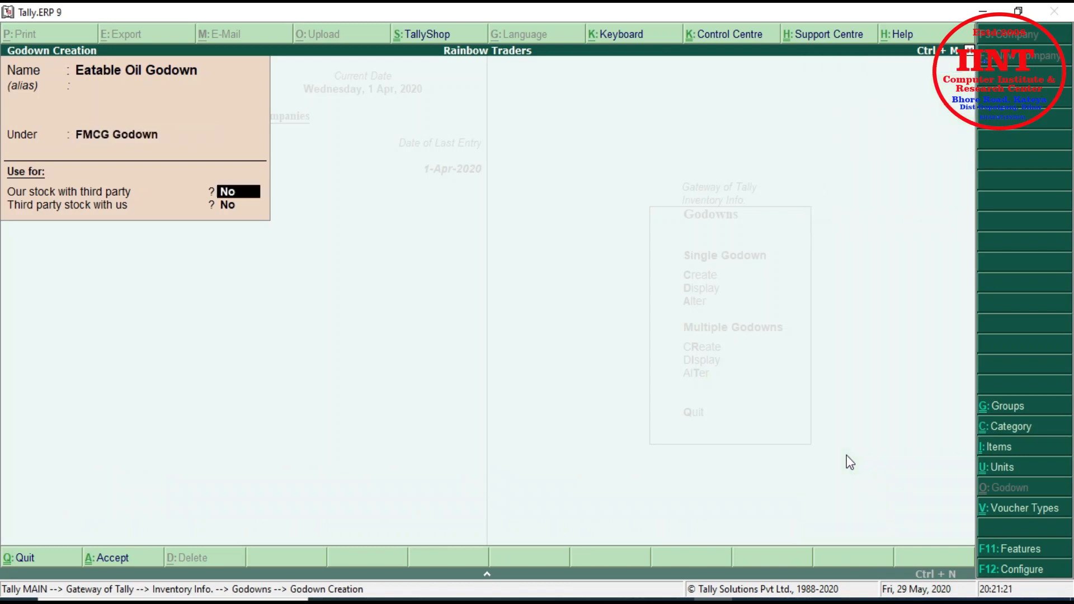
key("Return")
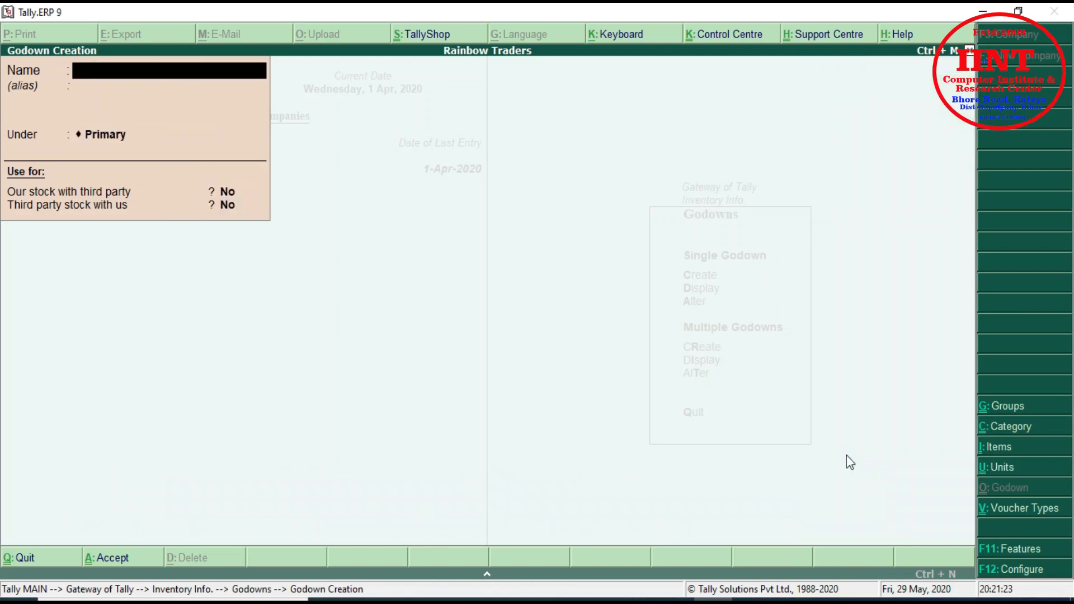
Enter another godown named Home Appliance under Primary, keeping Our stock with third party at No.
type("Home Appliance")
key("Return")
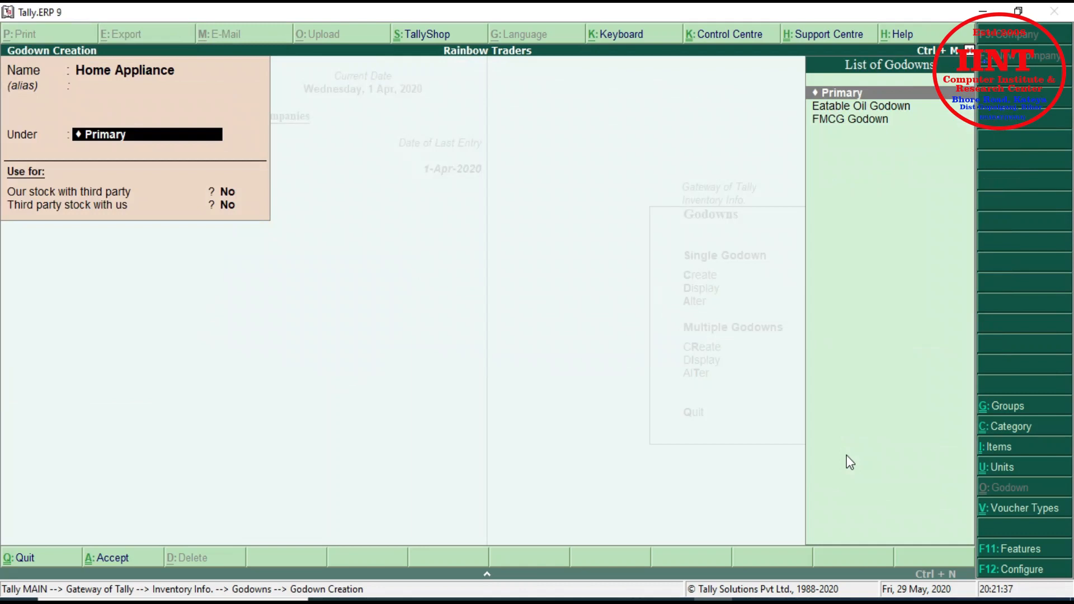
key("Return")
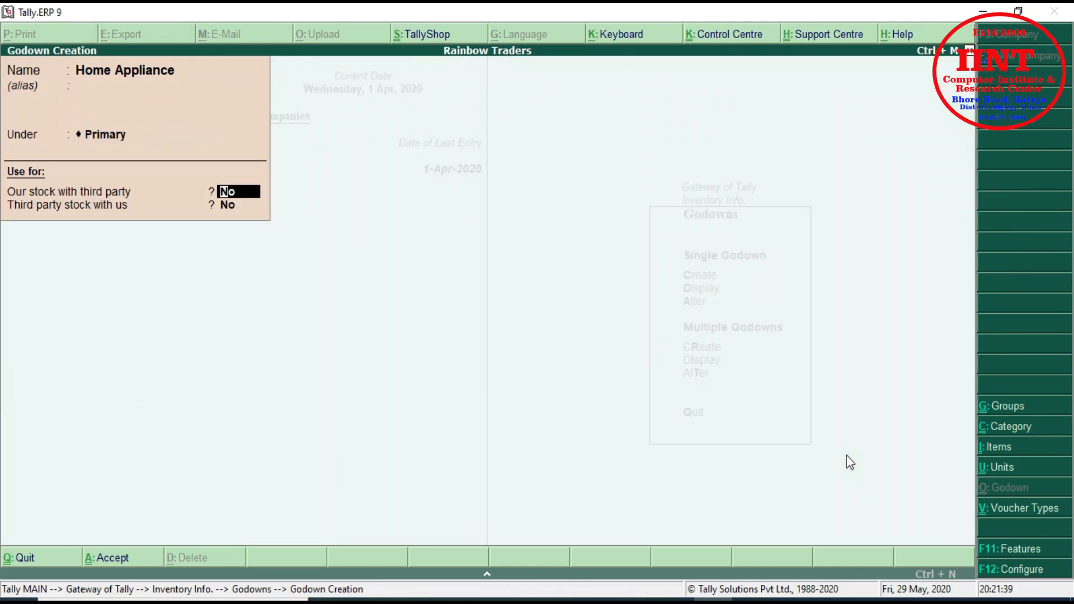
key("Return")
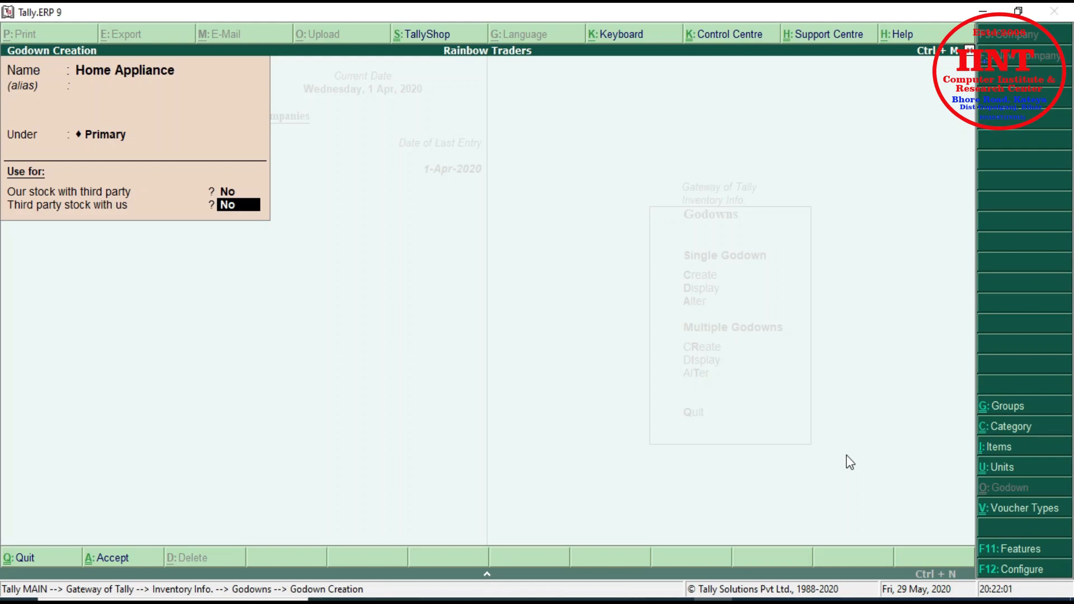
Enable Provide address for Godowns in the godown configuration, and save the Home Appliance godown.
key("F12")
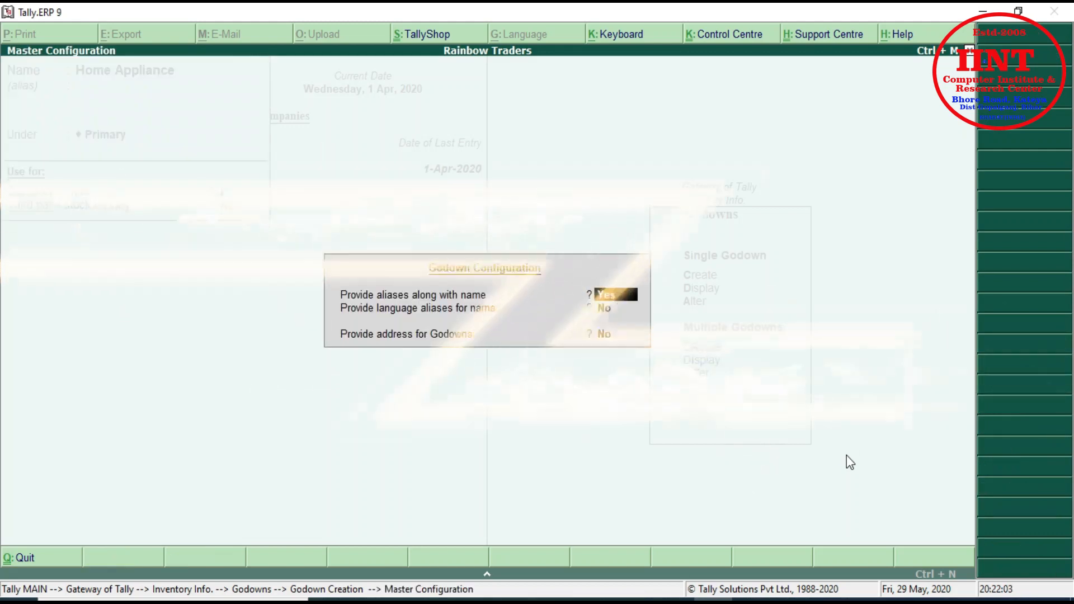
key("Return")
key("Return")
key("y")
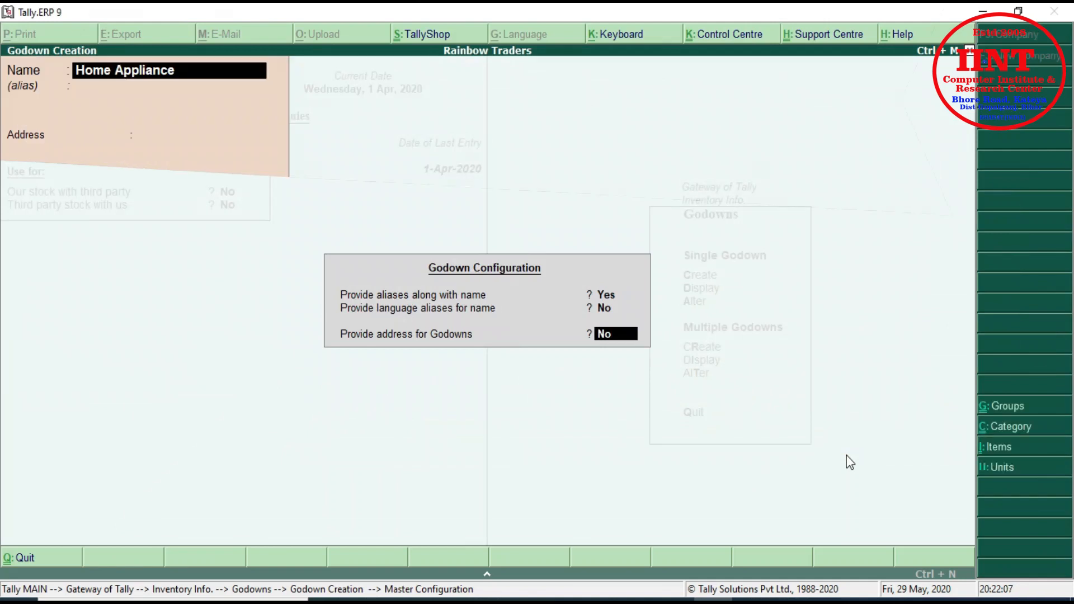
key("Return")
key("Return")
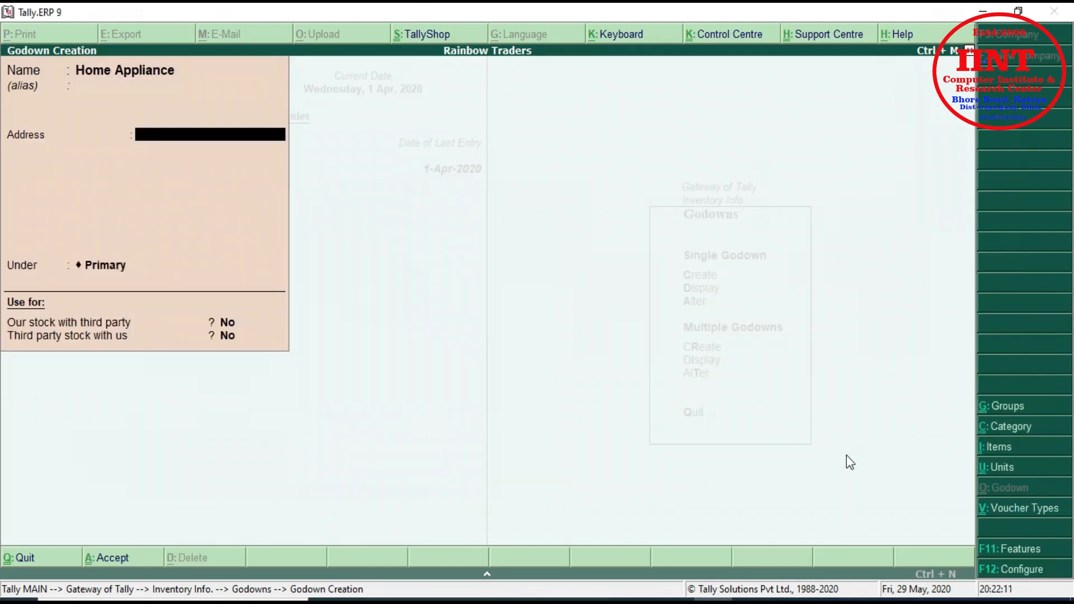
key("ctrl+a")
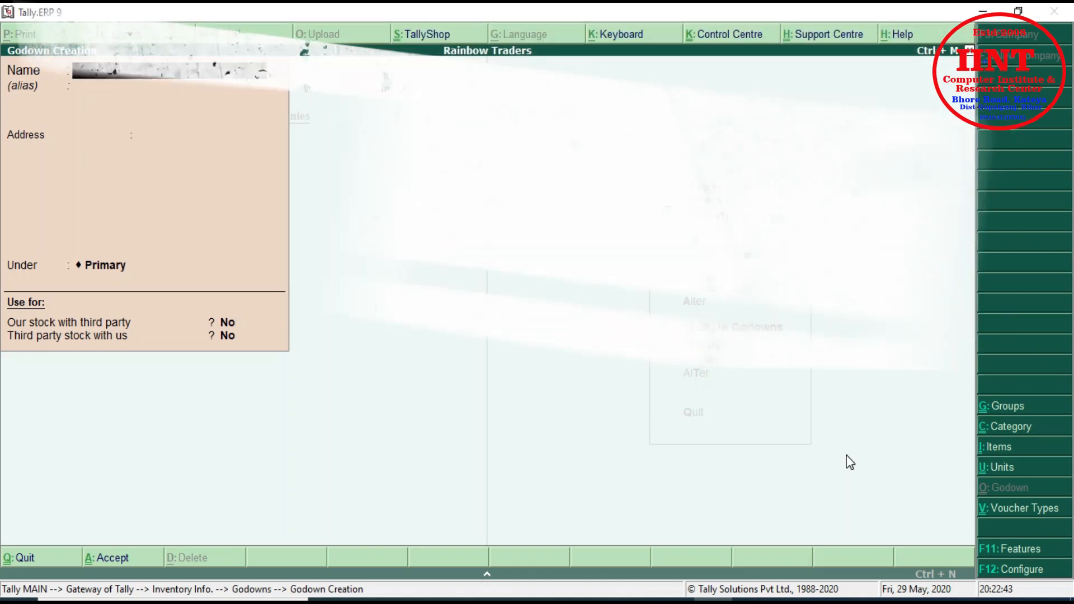
Leave godown creation and open the godown selection list in the Statements of Inventory.
key("Escape")
key("Escape")
key("Escape")
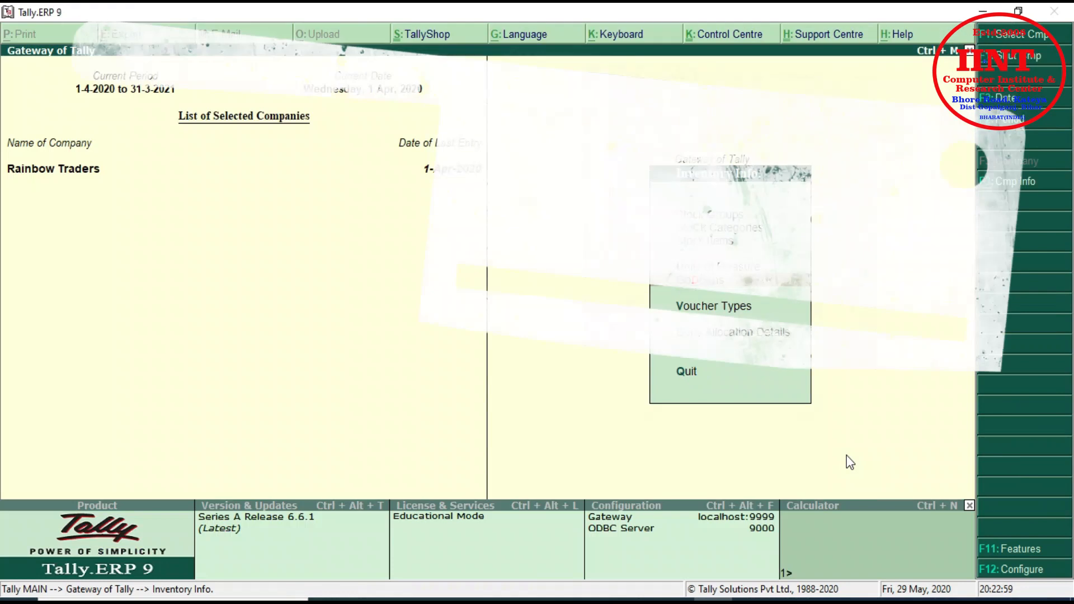
key("d")
key("Down")
key("Down")
key("Down")
key("Down")
key("Down")
key("Return")
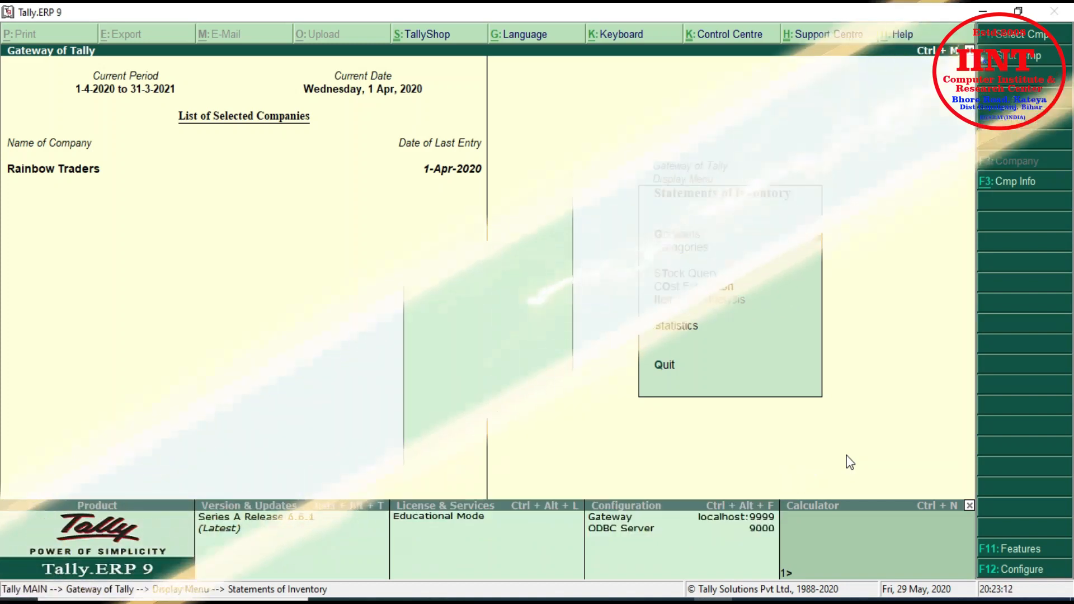
key("Up")
key("Up")
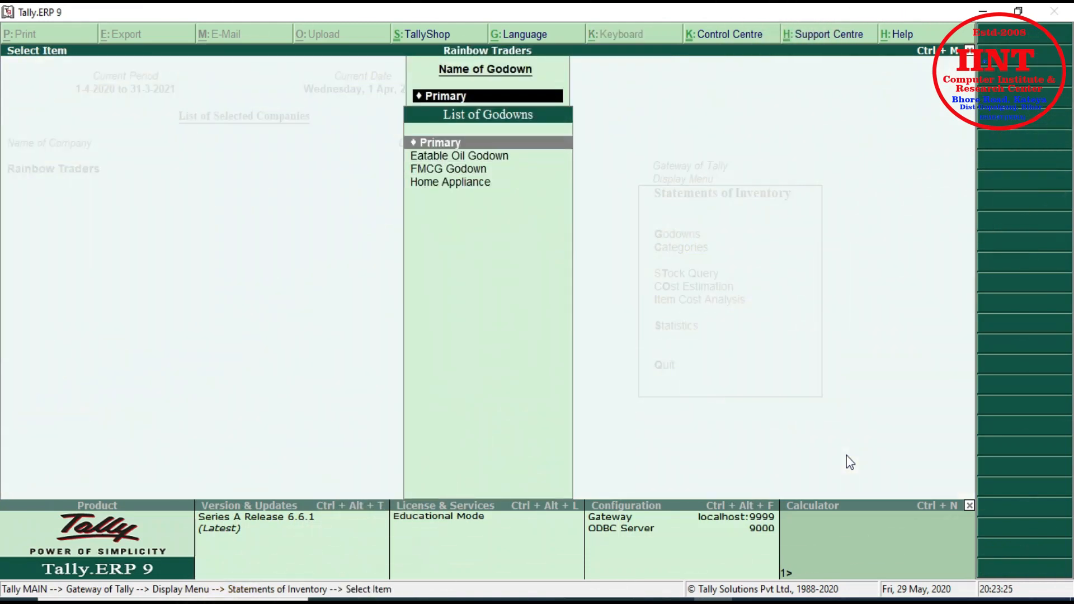
Examine the list of godowns and review the godown summary for FMCG Godown.
key("Down")
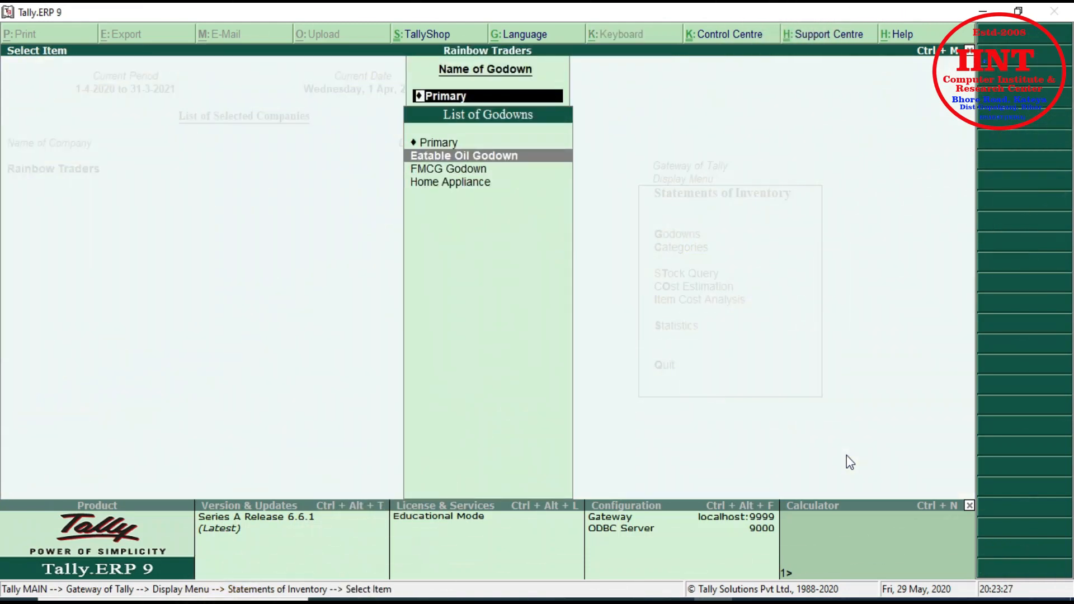
key("Down")
key("Up")
key("Down")
key("Down")
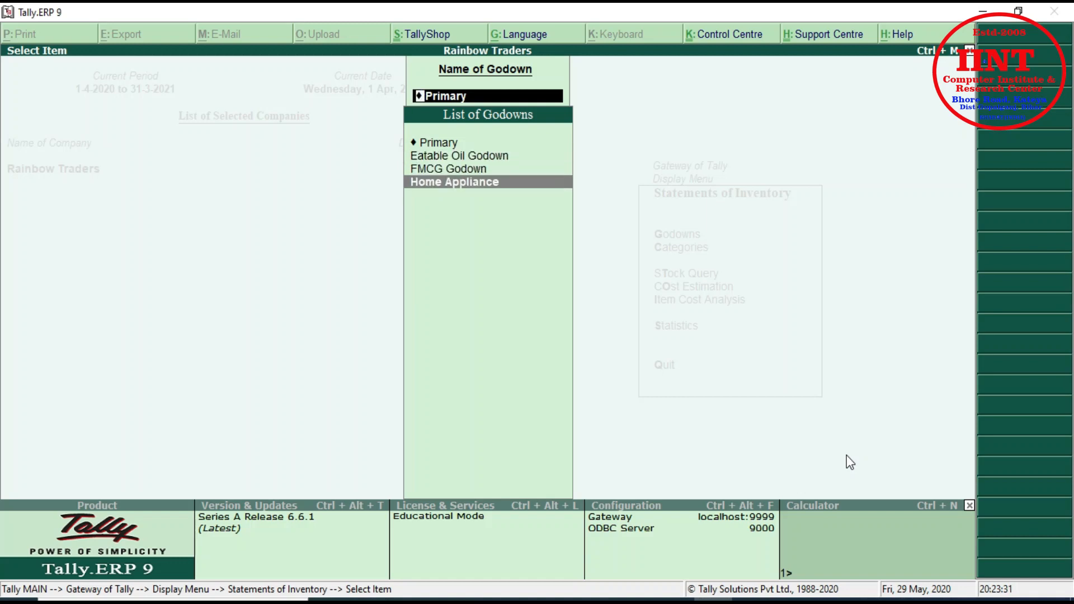
key("Up")
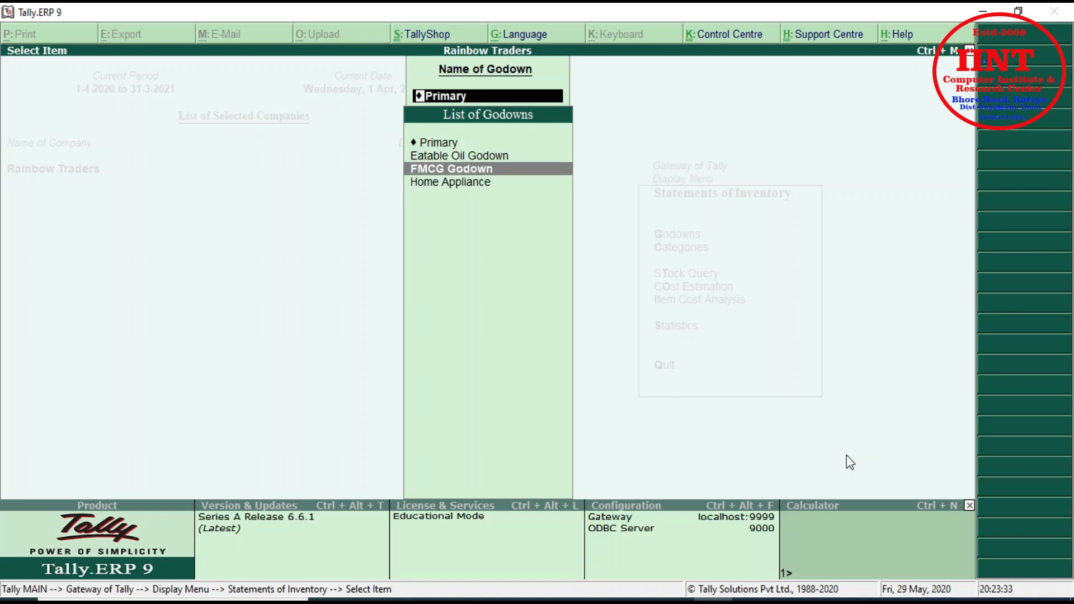
key("Return")
key("Escape")
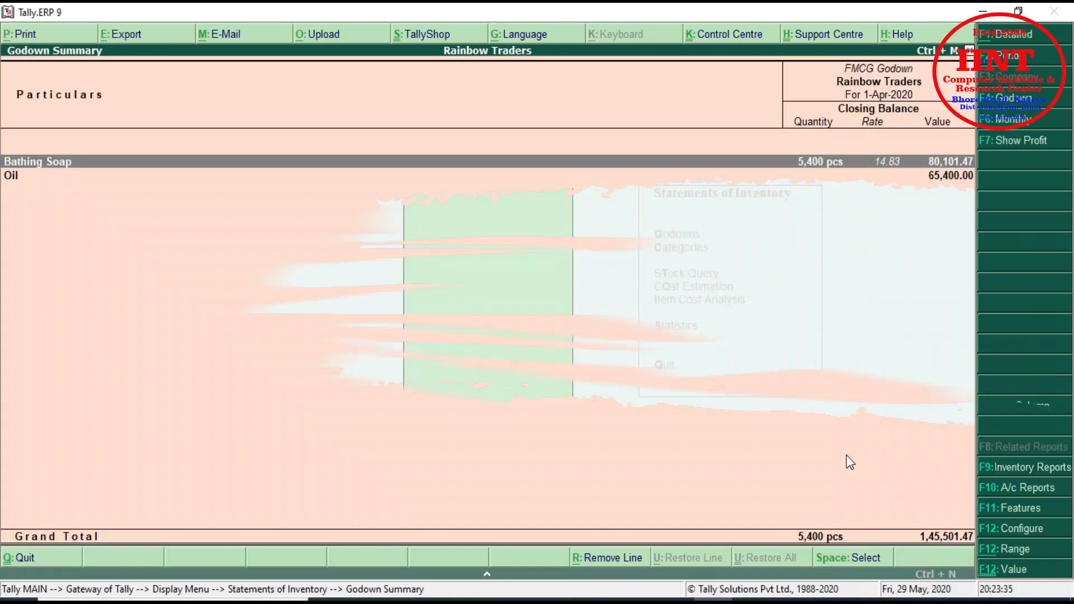
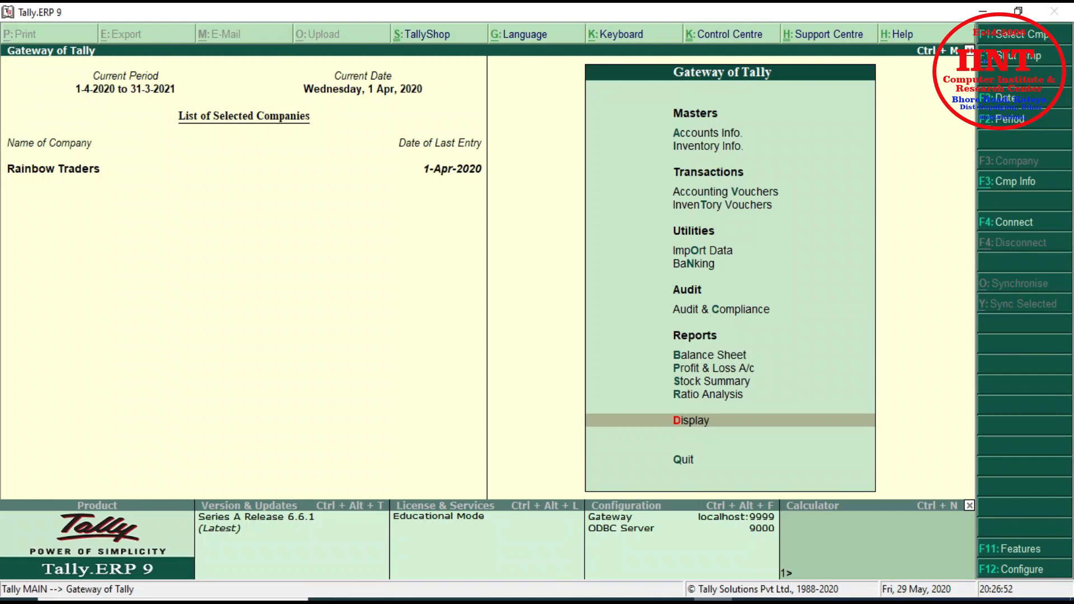
Open Inventory Vouchers from the Gateway of Tally to create a Stock Journal for transferring materials.
key("Up")
key("Up")
key("Up")
key("Up")
key("Up")
key("Up")
key("Up")
key("Up")
key("Up")
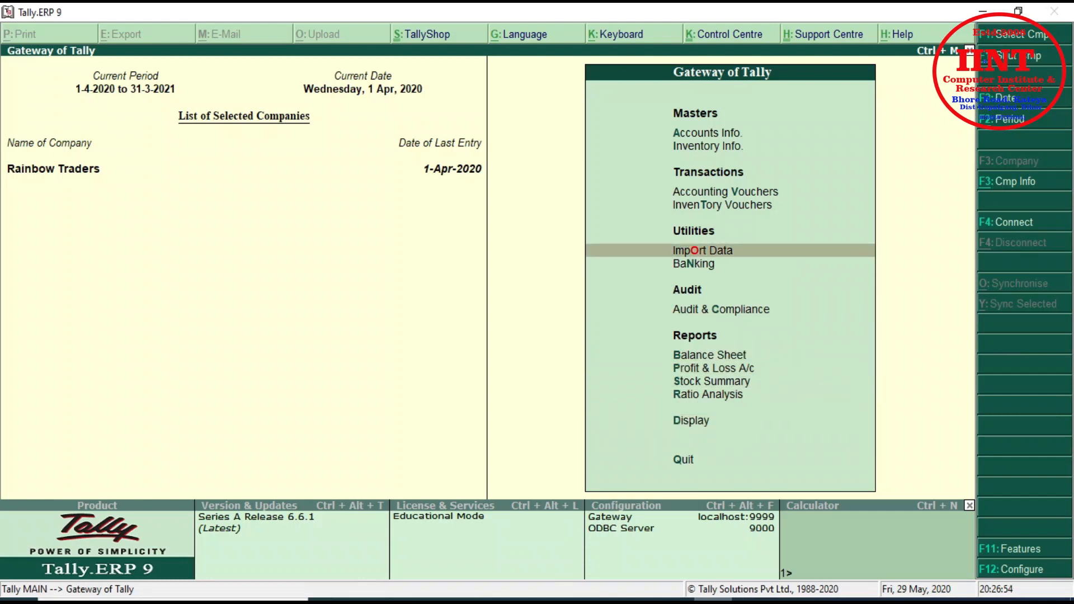
key("Down")
key("Return")
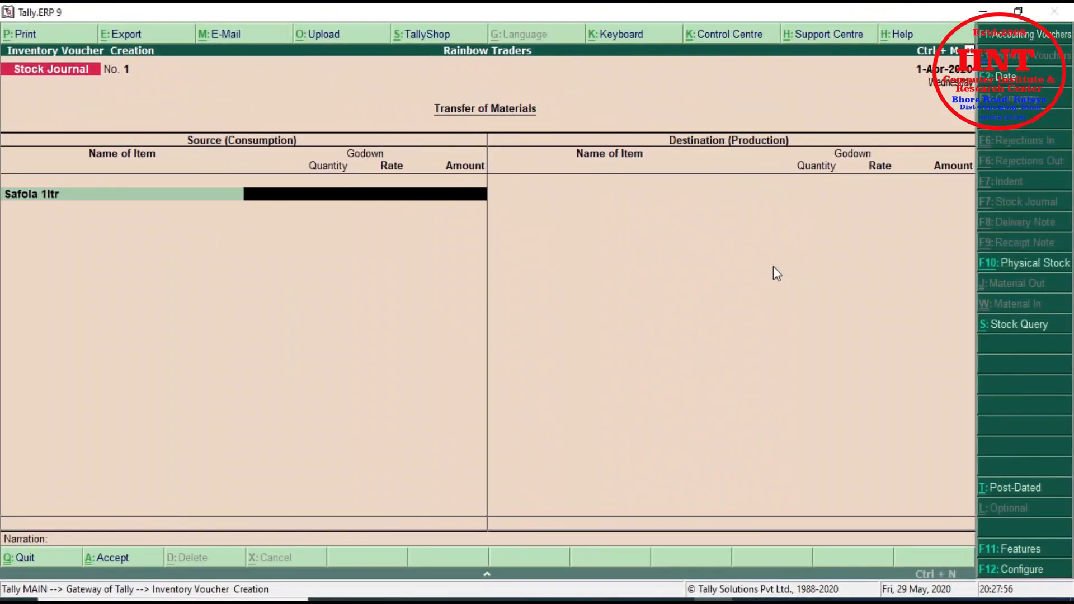
Enter Safola 1ltr as a source item from FMCG Godown with quantity 200 pcs, keeping the proposed rate and amount.
key("BackSpace")
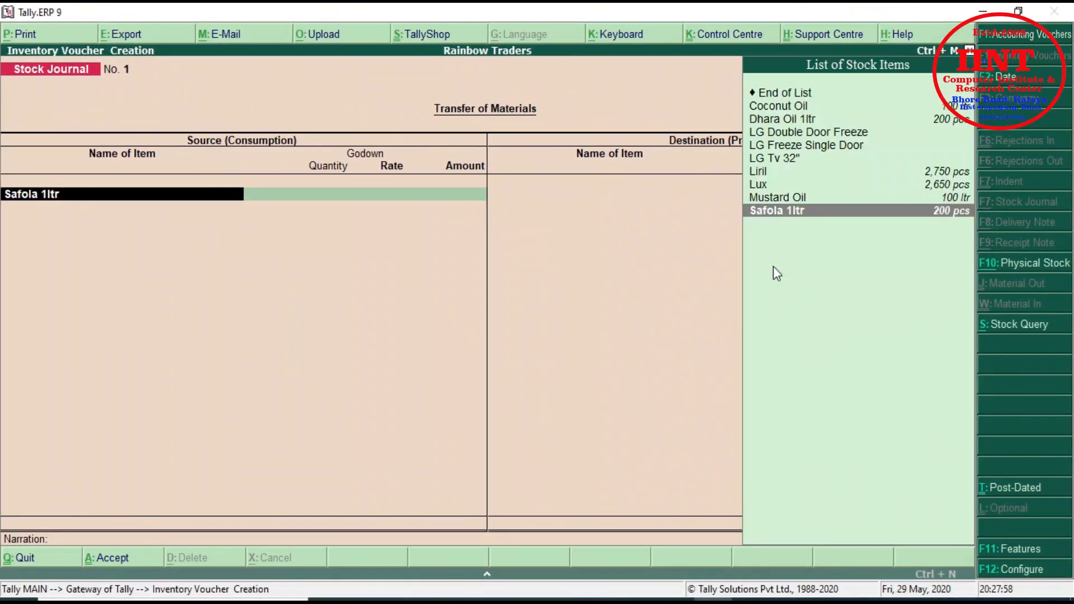
key("Return")
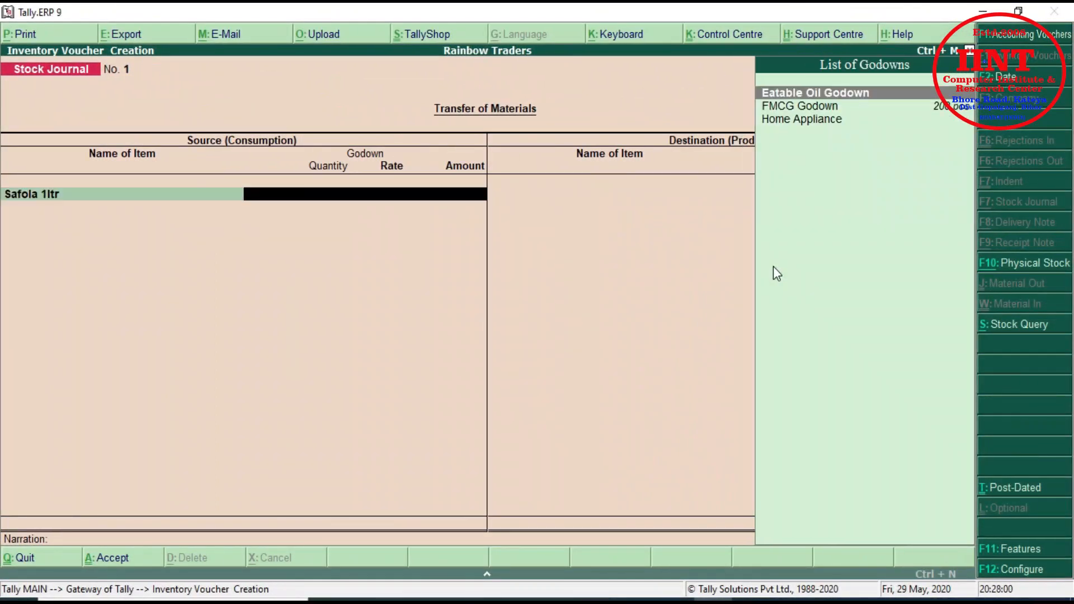
key("BackSpace")
type("F")
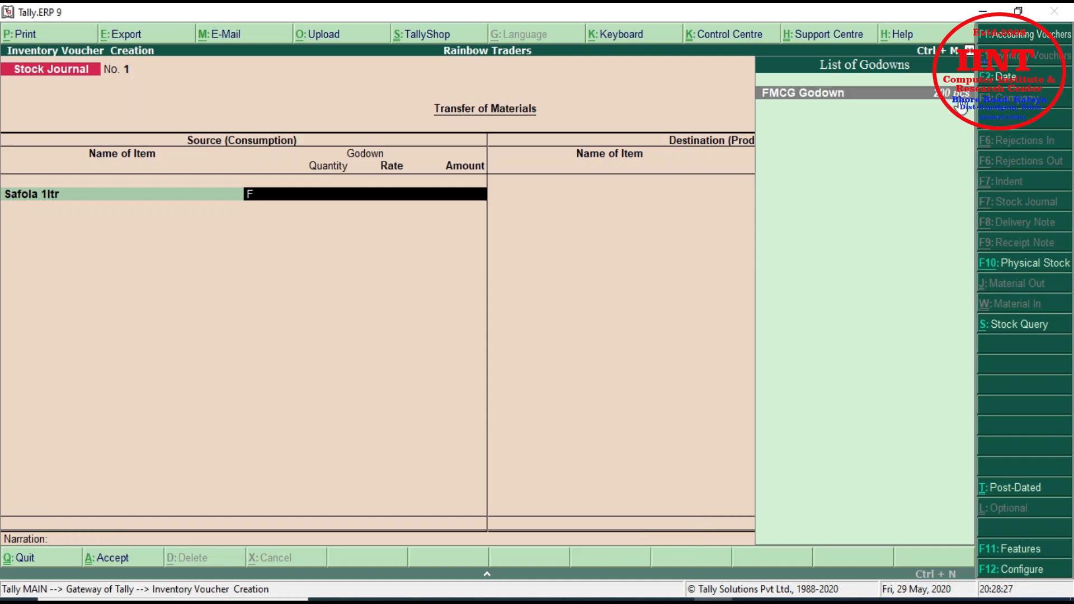
key("Return")
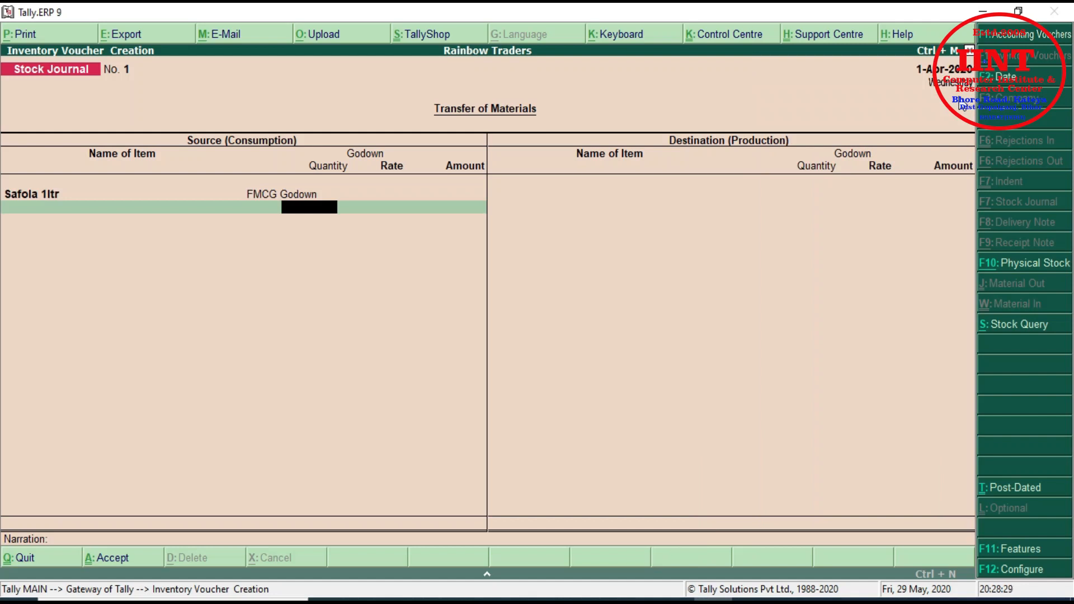
type("200")
key("Return")
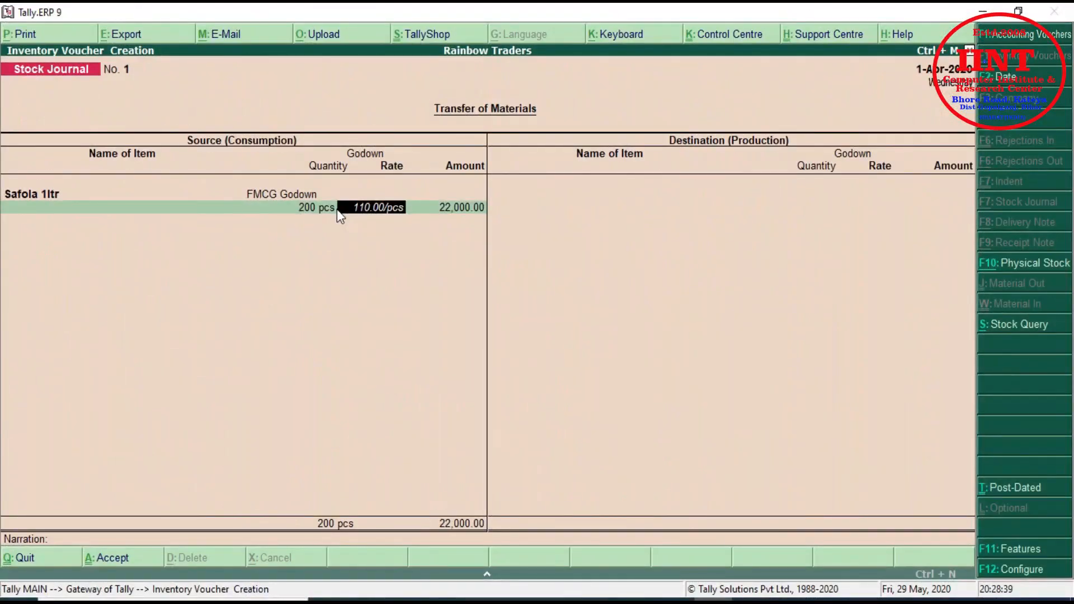
key("Return")
key("Return")
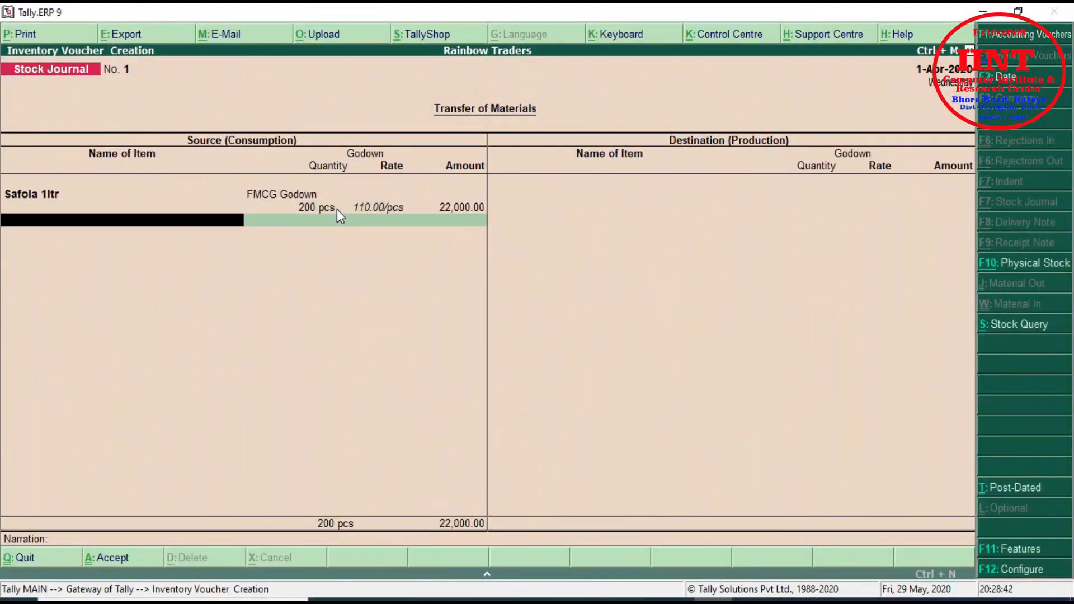
Add Dhara Oil 1ltr as a source item from FMCG Godown with quantity 200 pcs, keeping the proposed rate and amount.
type("Dha")
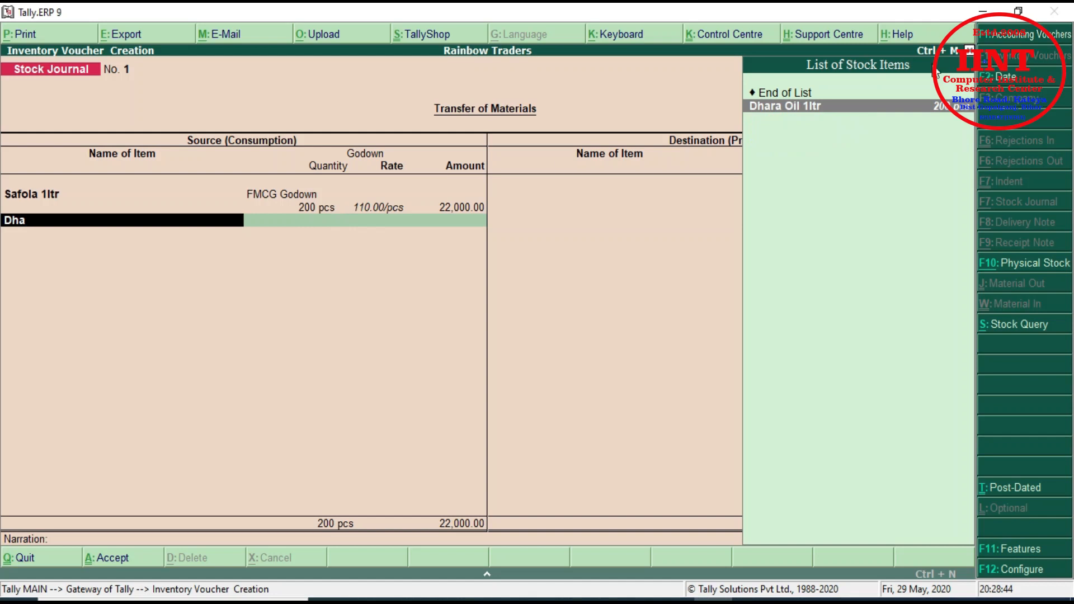
key("Return")
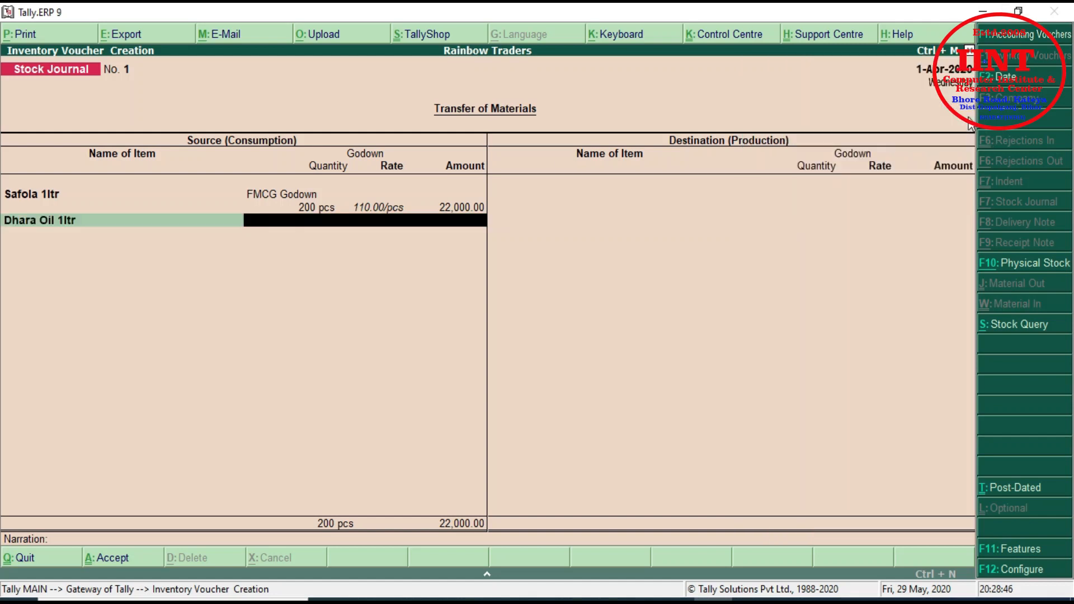
type("F")
key("Return")
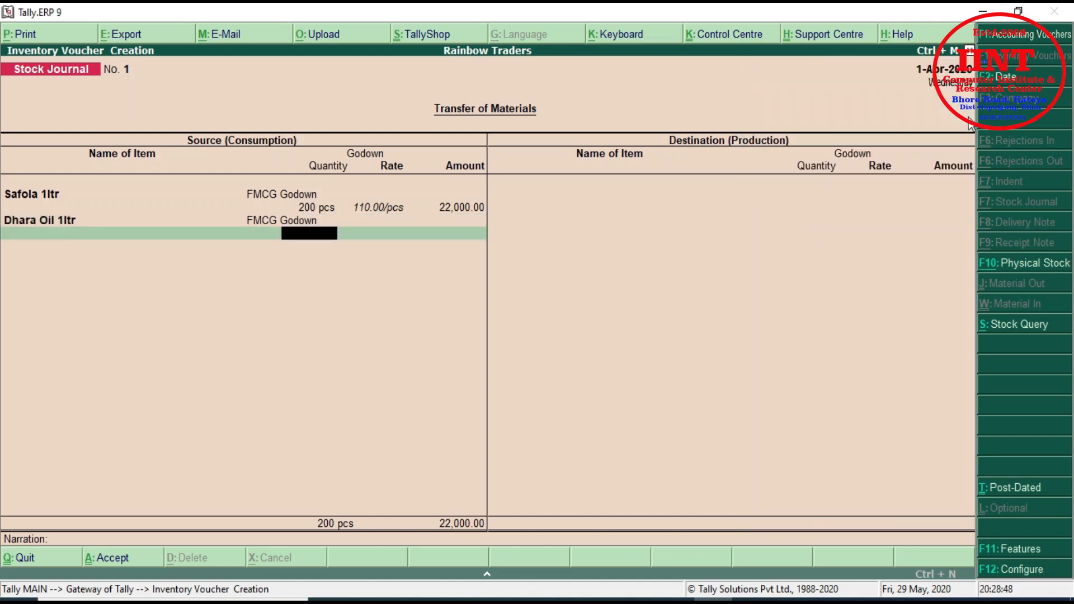
type("200")
key("Return")
key("Return")
key("Return")
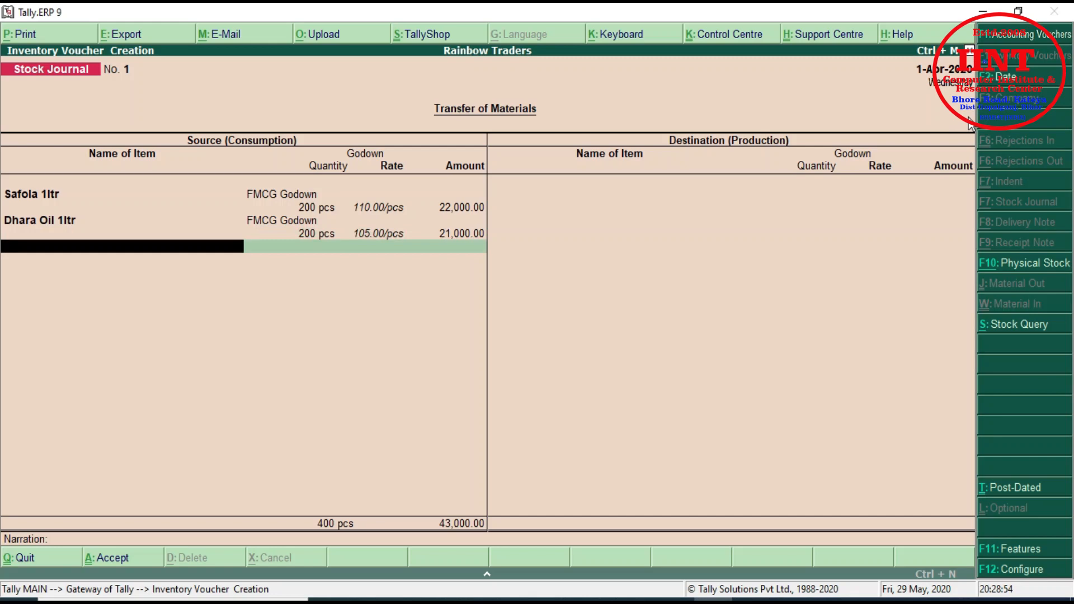
Add Coconut Oil as a source item from FMCG Godown with quantity 100 ltr, keeping the proposed rate and amount.
type("Coconut Oil")
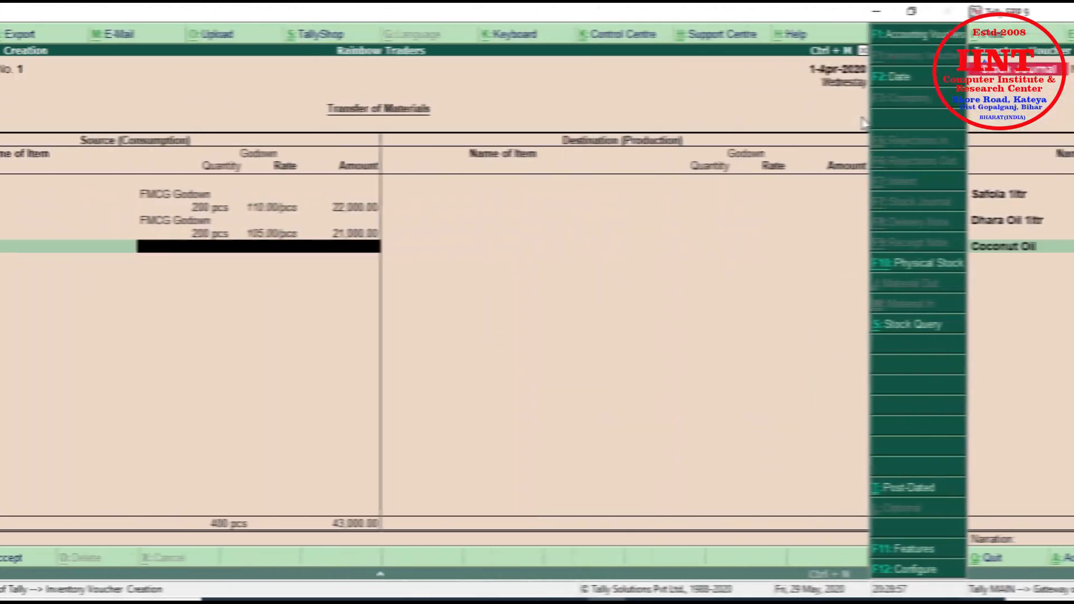
type("F")
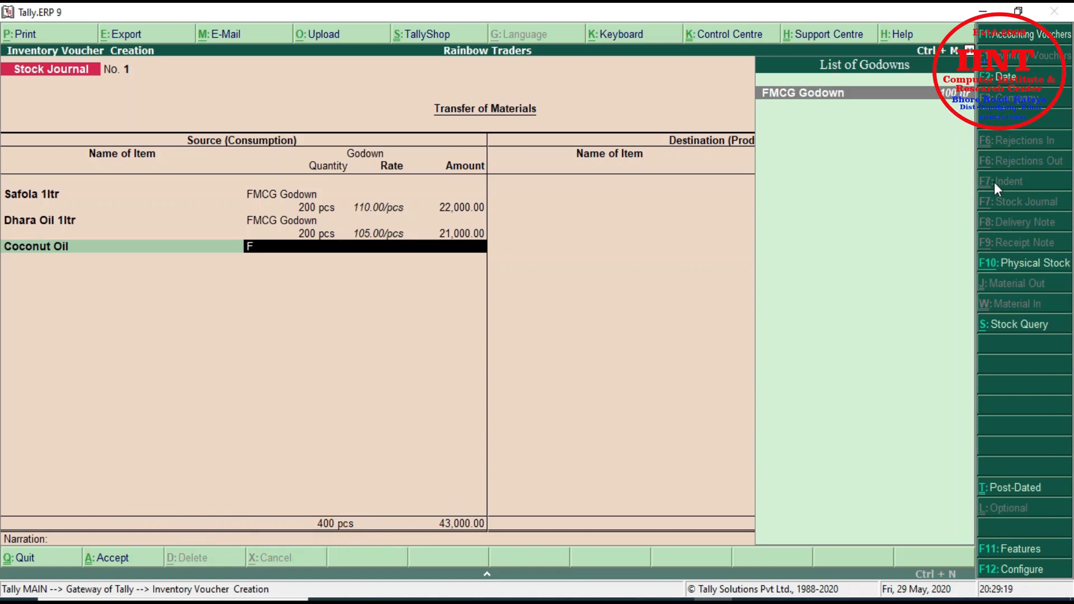
key("Return")
type("100")
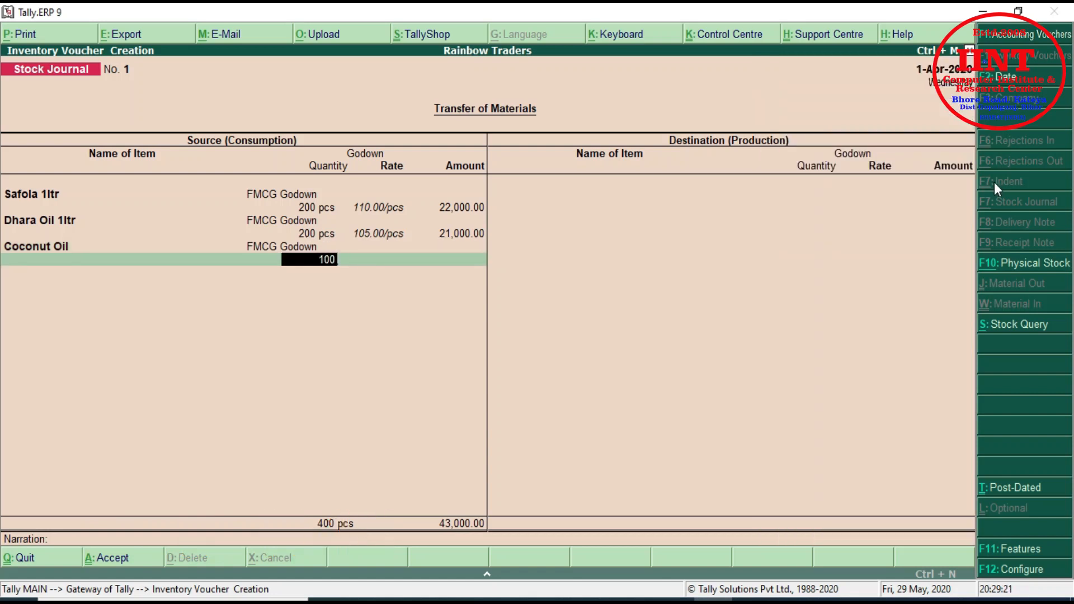
key("Return")
key("Return")
key("Return")
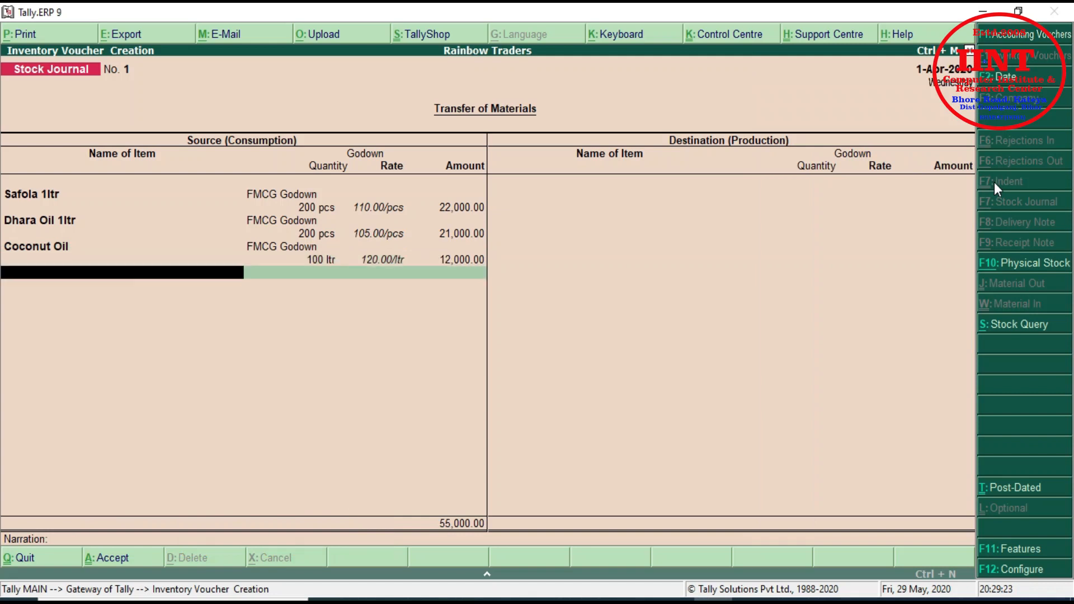
Add Mustard Oil as a source item from FMCG Godown with quantity 100 ltr at the proposed rate, and end the source list.
type("Mustard Oil")
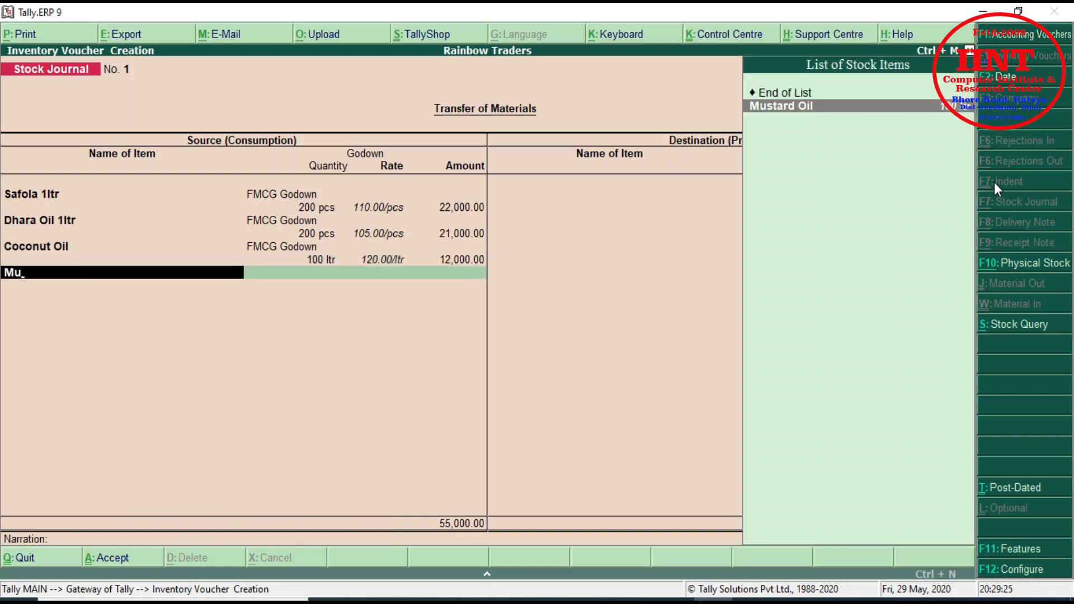
key("Return")
type("FMCG Godown")
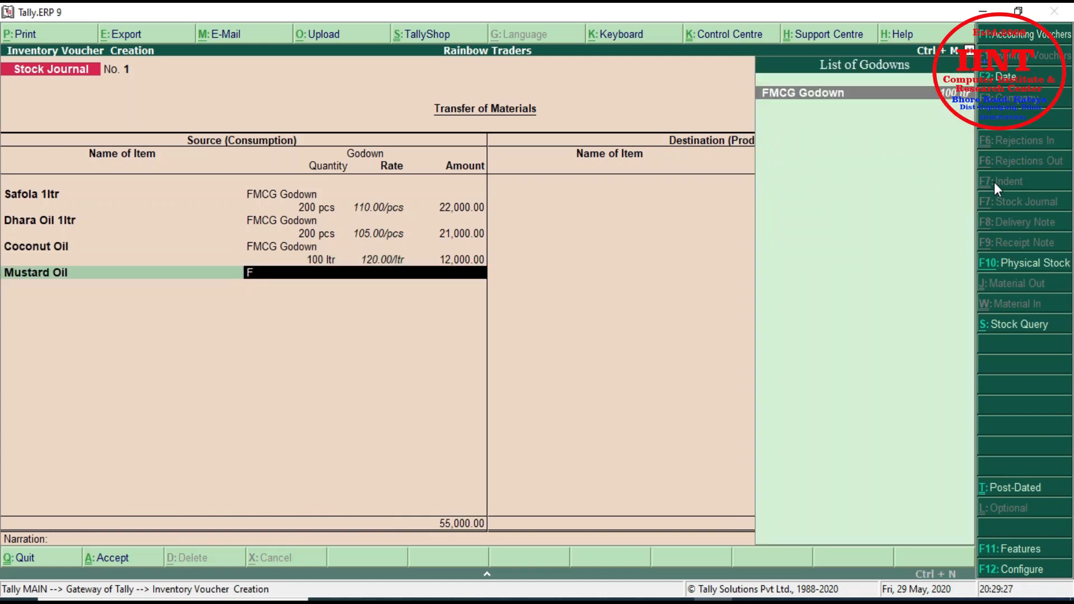
key("Return")
type("100 ltr")
key("Return")
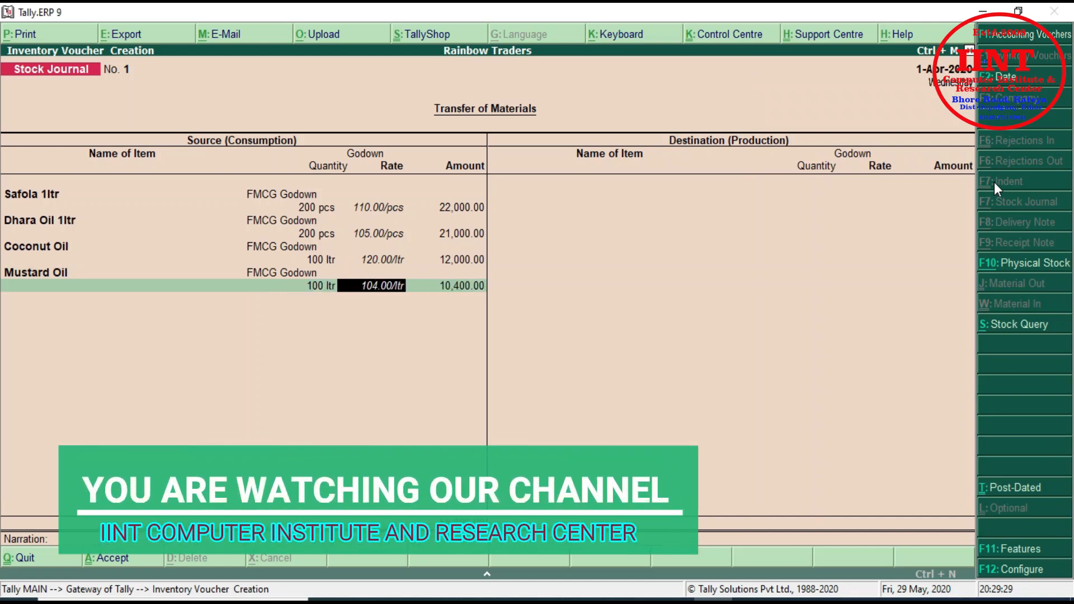
key("Return")
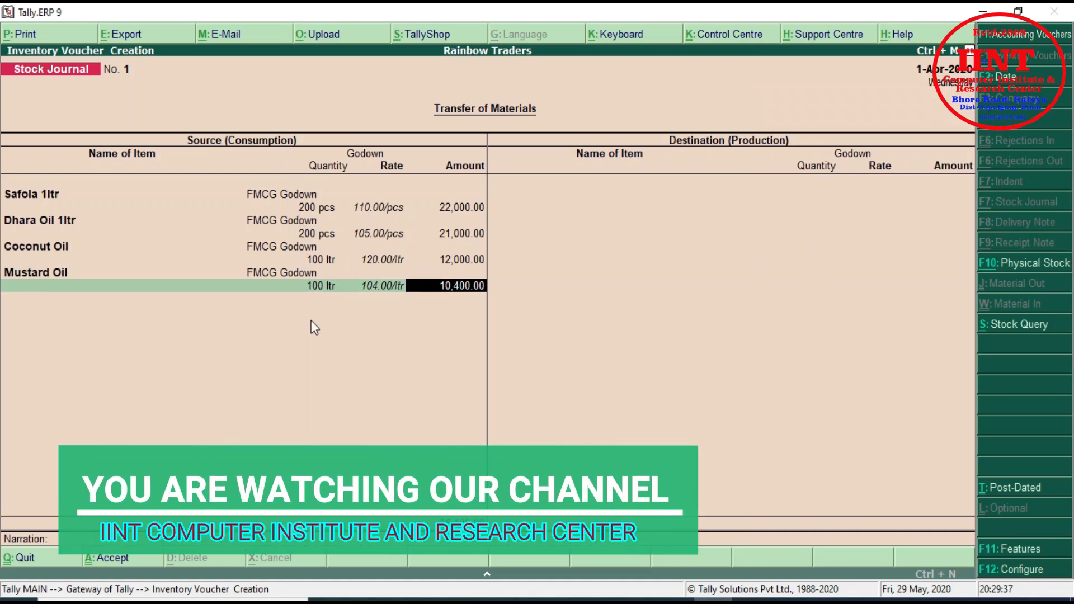
key("Return")
key("Return")
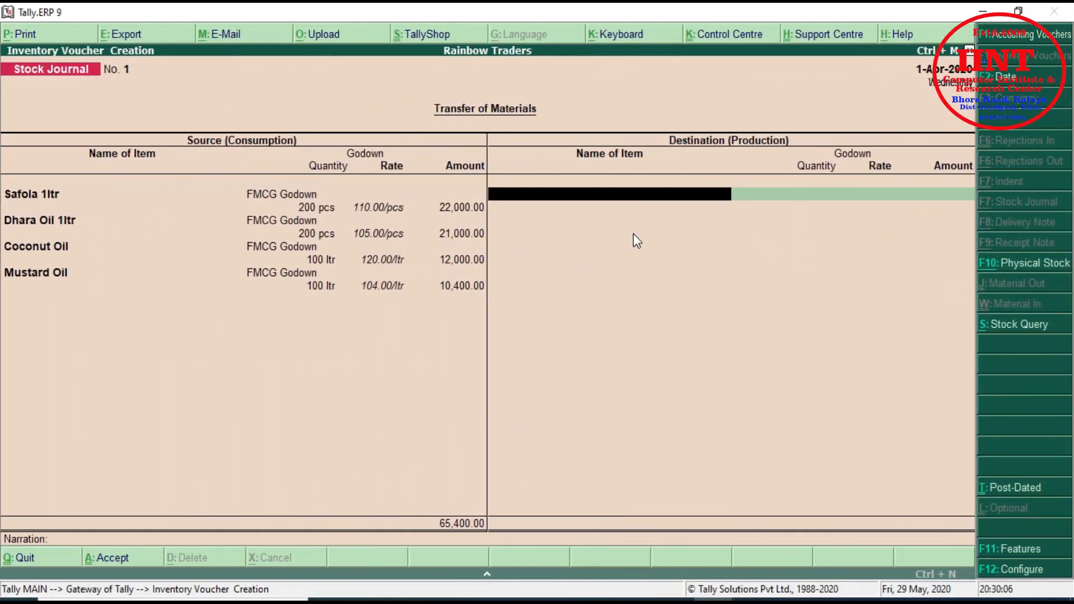
Enter Safola 1ltr as a destination item in Eatable Oil Godown with quantity 200 pcs, keeping the proposed rate and amount.
type("Safola 1ltr")
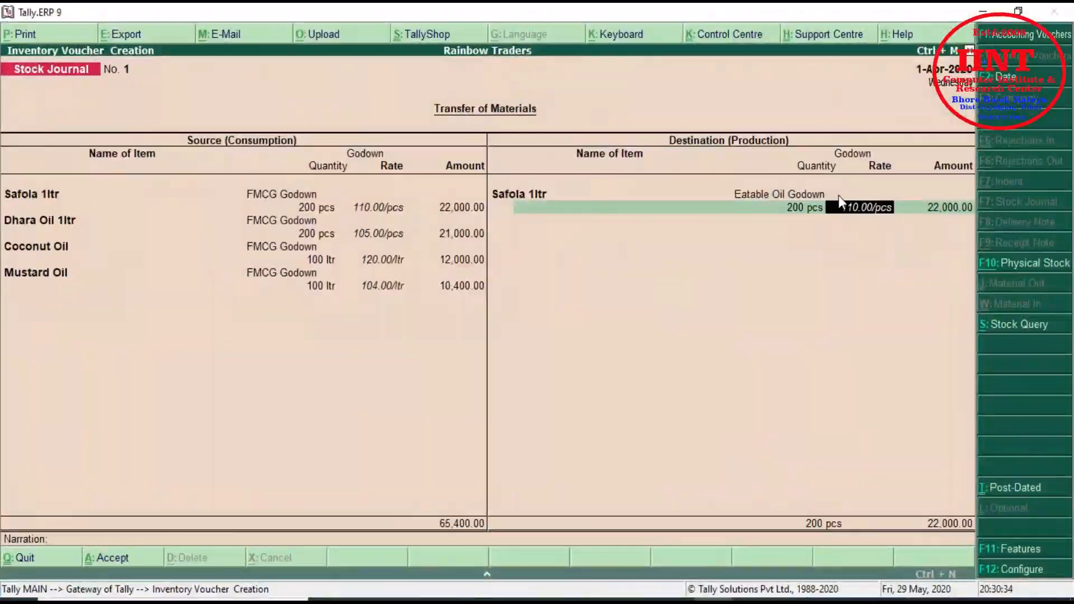
key("Return")
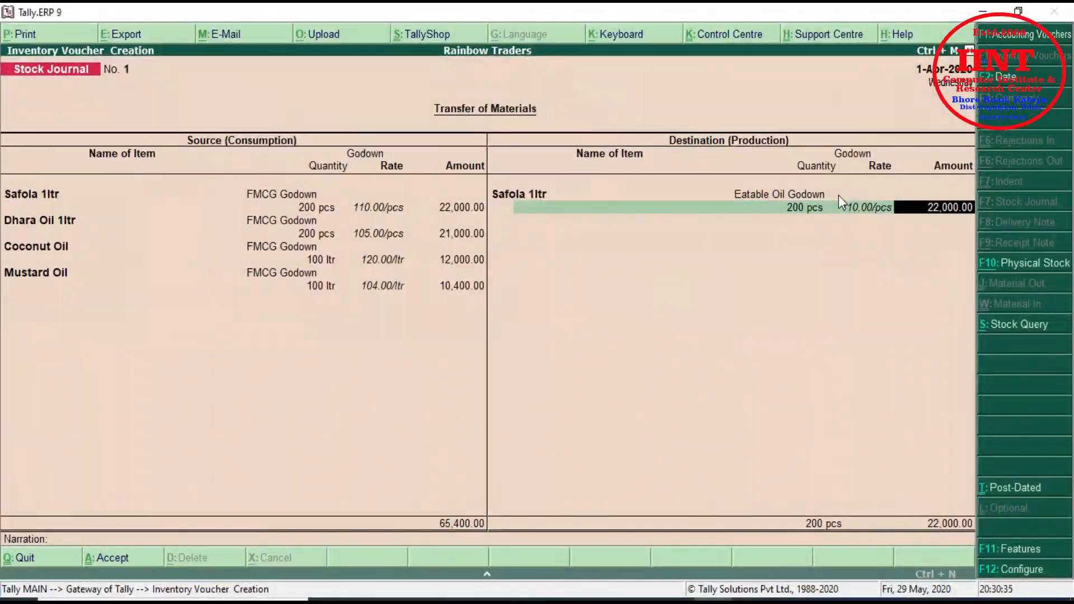
key("Return")
Add Dhara Oil 1ltr as a destination item in Eatable Oil Godown with quantity 200 pcs, keeping the proposed rate and amount.
type("Dha")
key("Return")
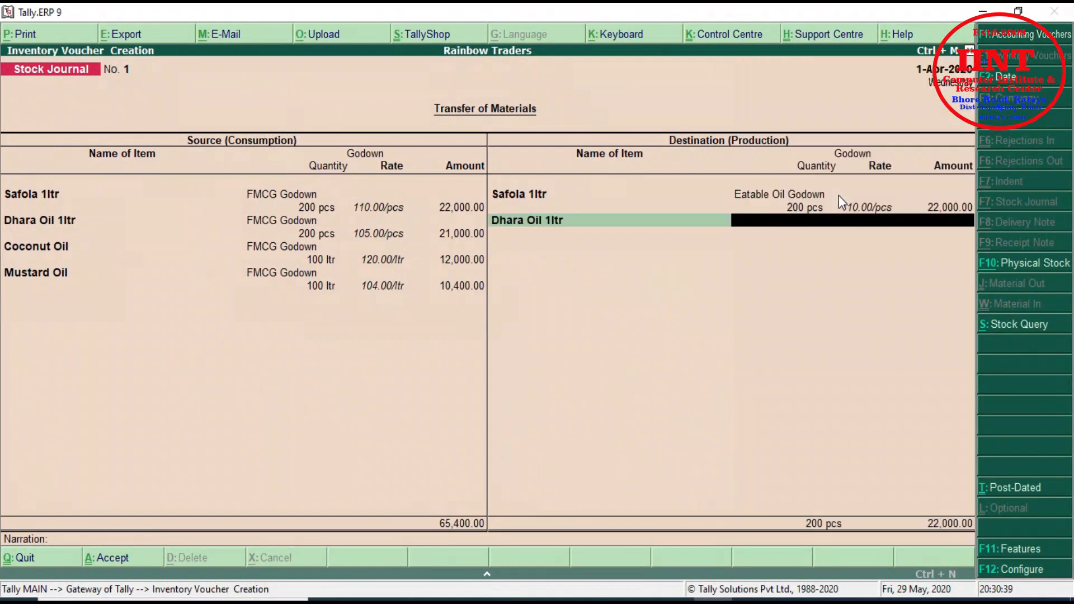
key("Return")
type("200")
key("Return")
key("Return")
key("Return")
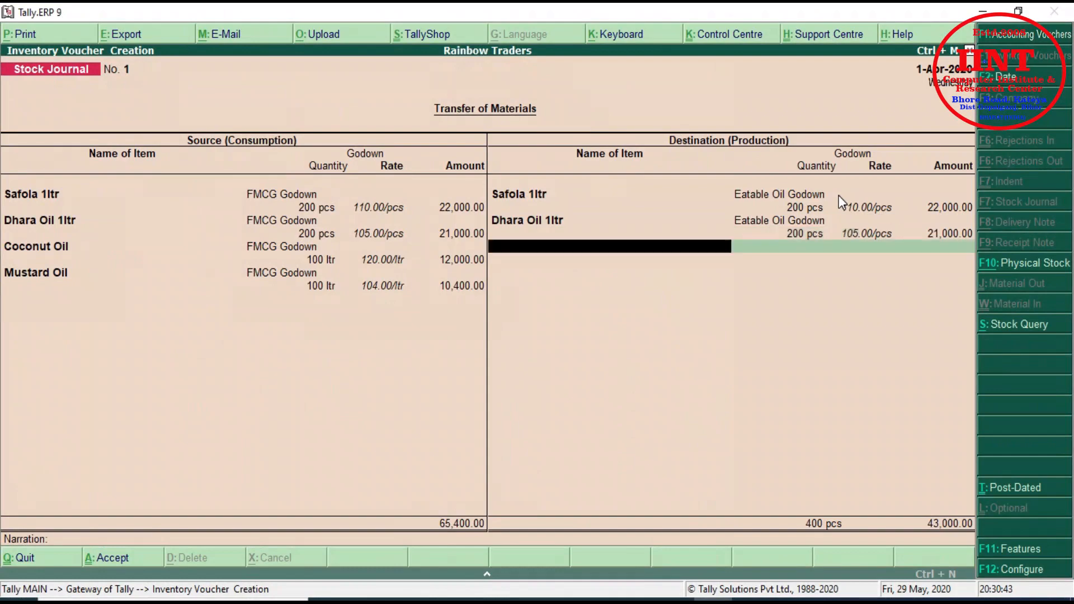
Add Coconut Oil as a destination item in Eatable Oil Godown with quantity 100 ltr, keeping the proposed rate and amount.
type("Coconut Oil")
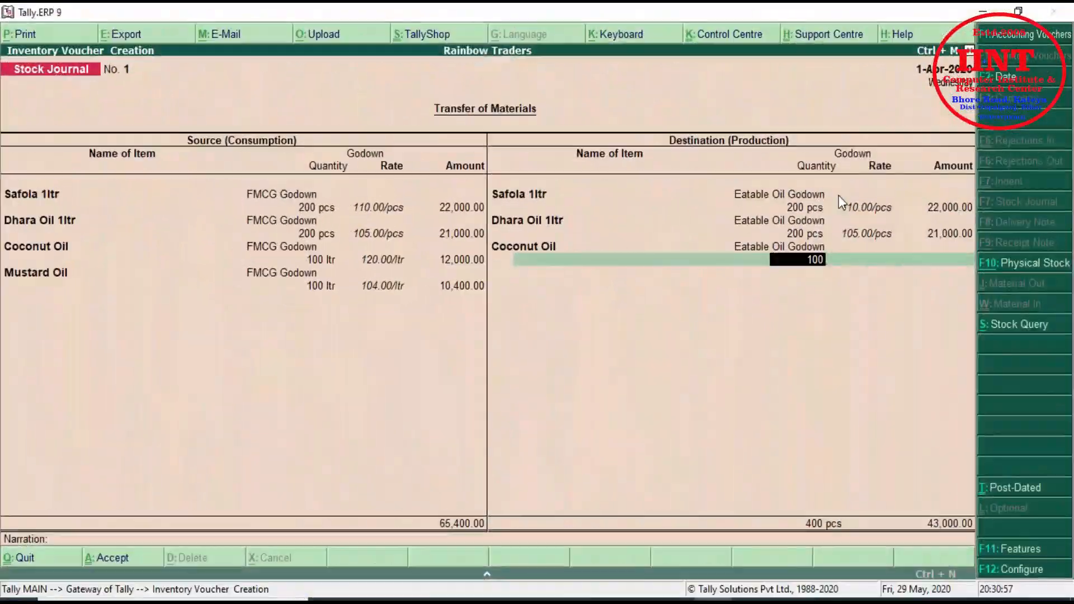
key("Return")
key("Return")
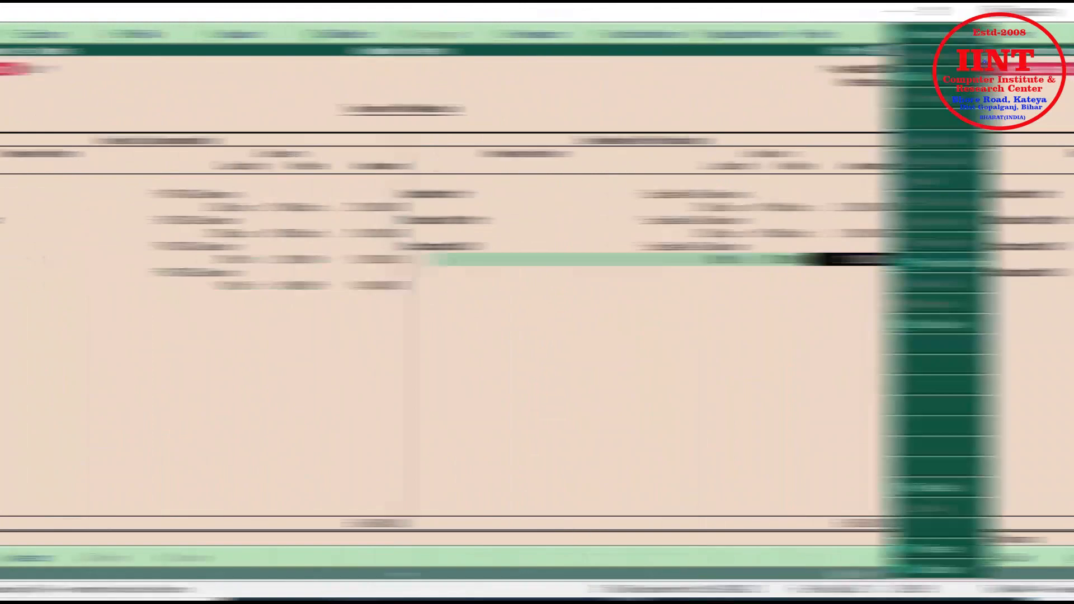
key("Return")
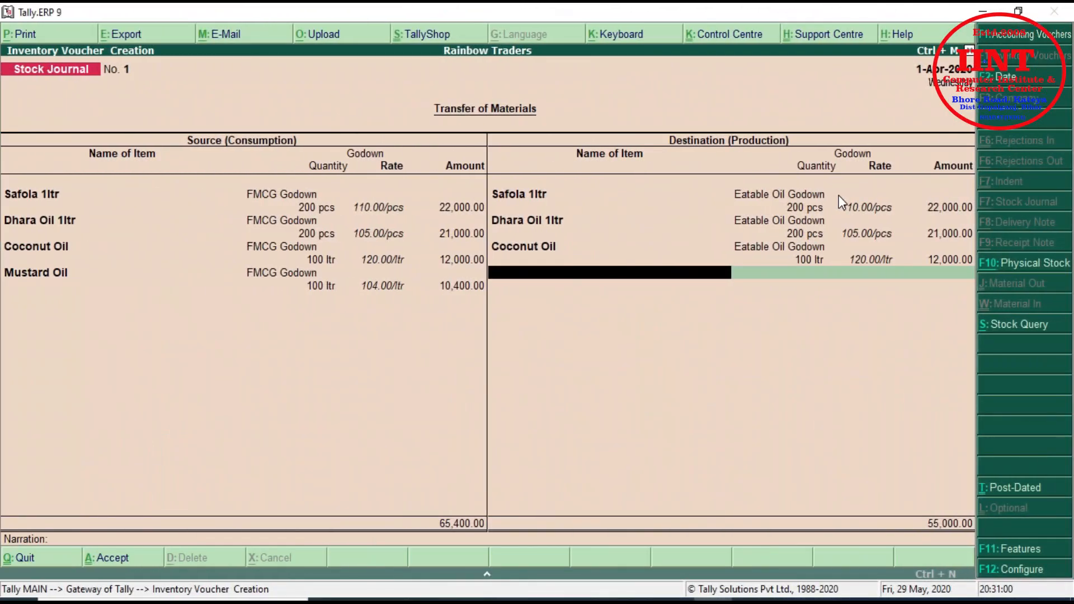
Add Mustard Oil as a destination item in Eatable Oil Godown with quantity 100 ltr and save the Stock Journal.
type("M")
key("Return")
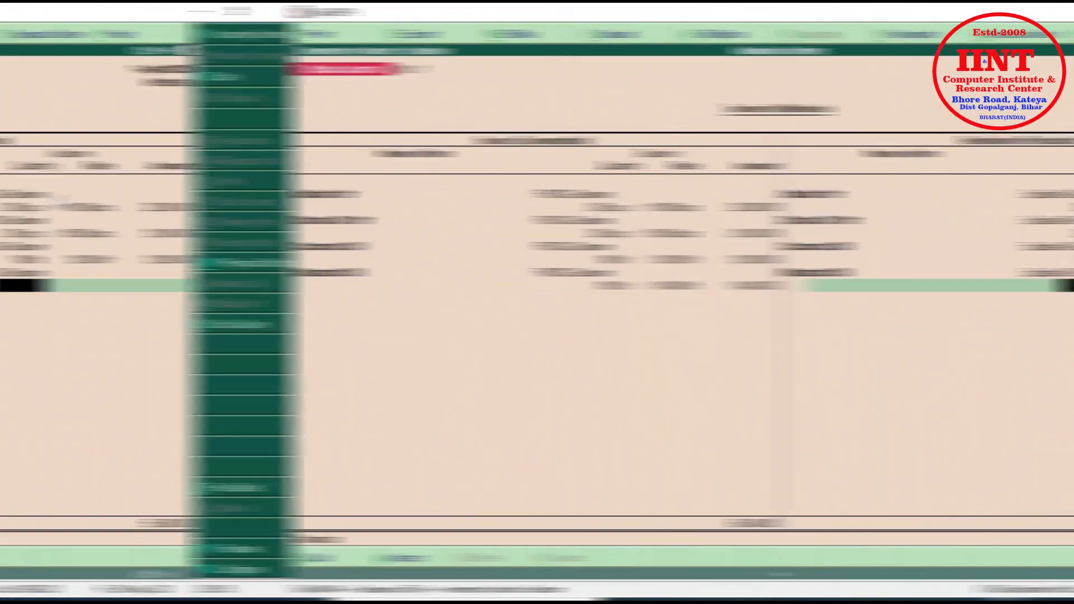
key("Return")
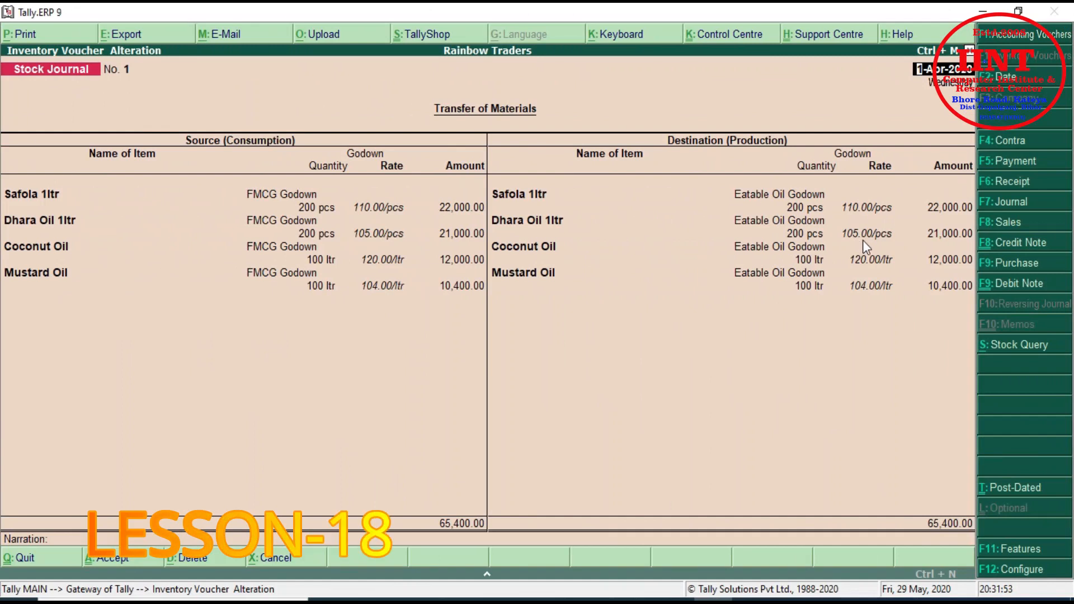
Leave voucher entry without recording a payment and return to the Gateway of Tally.
key("F5")
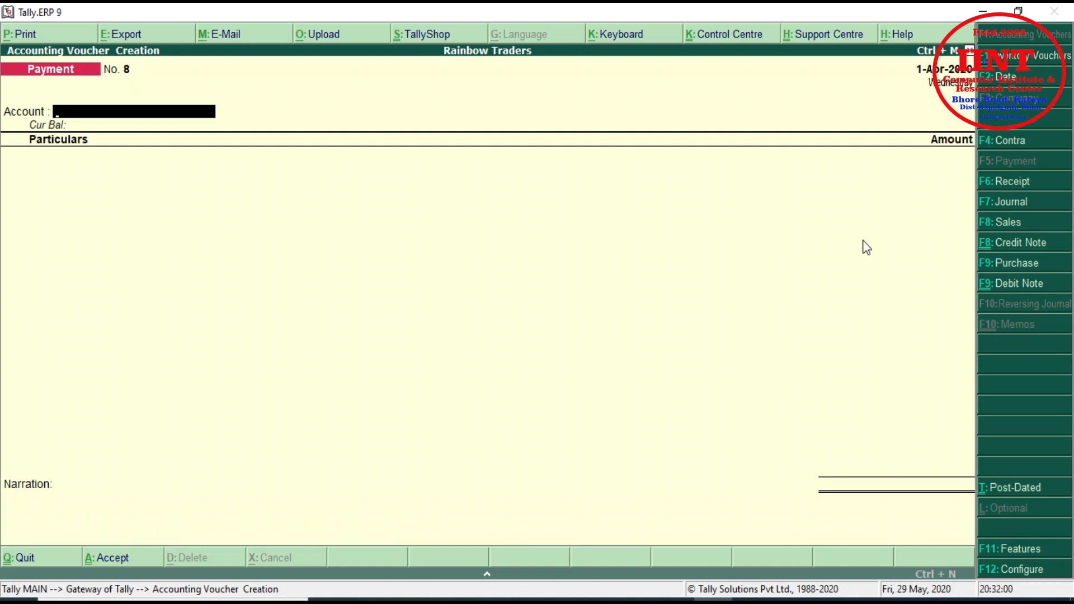
key("Escape")
key("y")
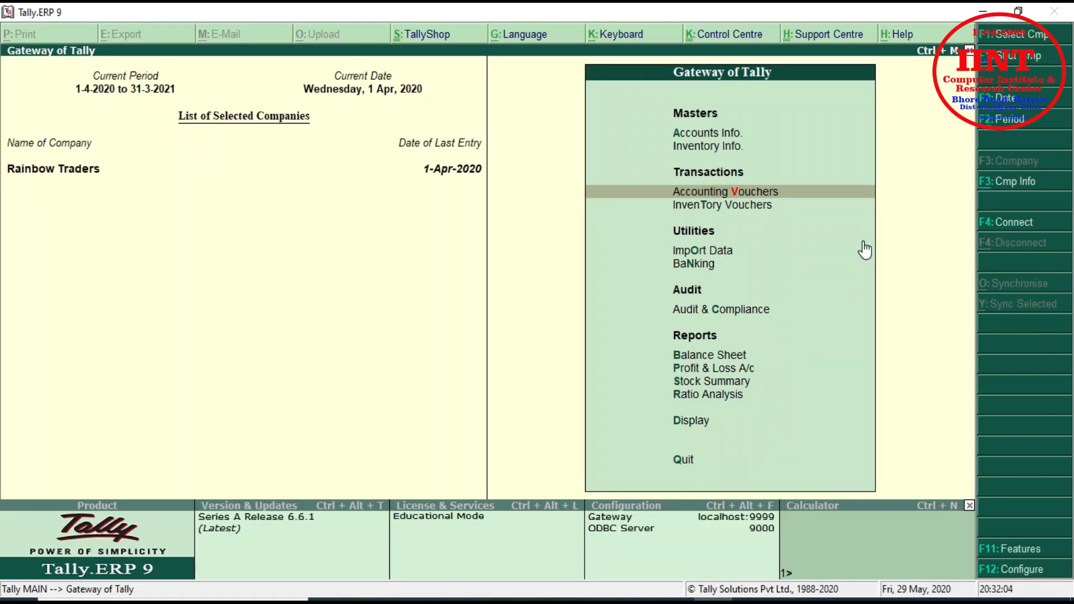
Open the Statements of Inventory from the Display Menu.
key("Down")
key("Down")
key("Down")
key("Down")
key("Down")
key("Down")
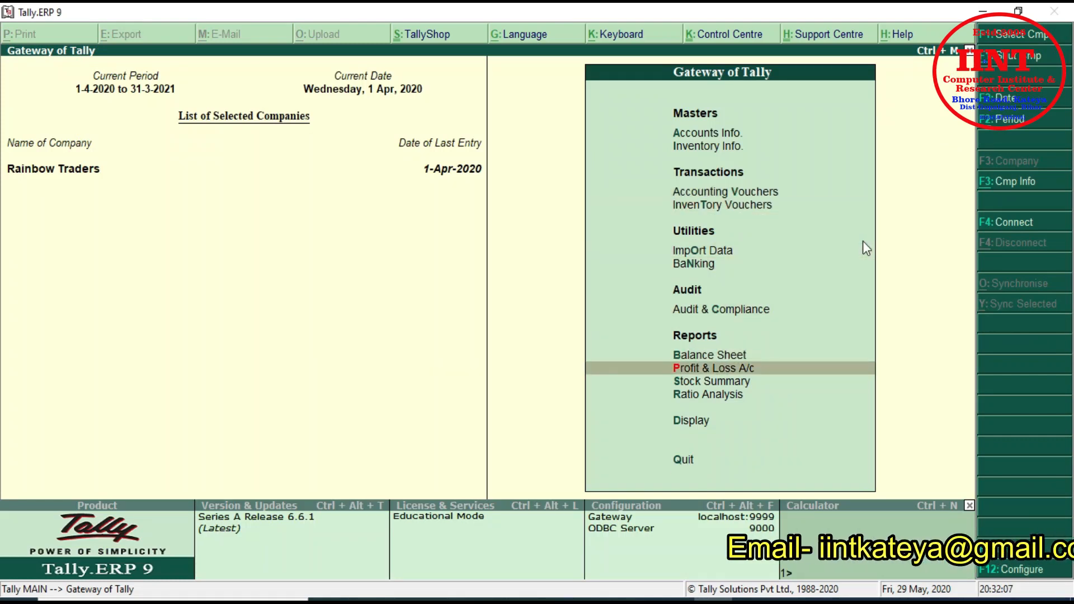
key("Down")
key("Down")
key("Down")
key("Down")
key("Up")
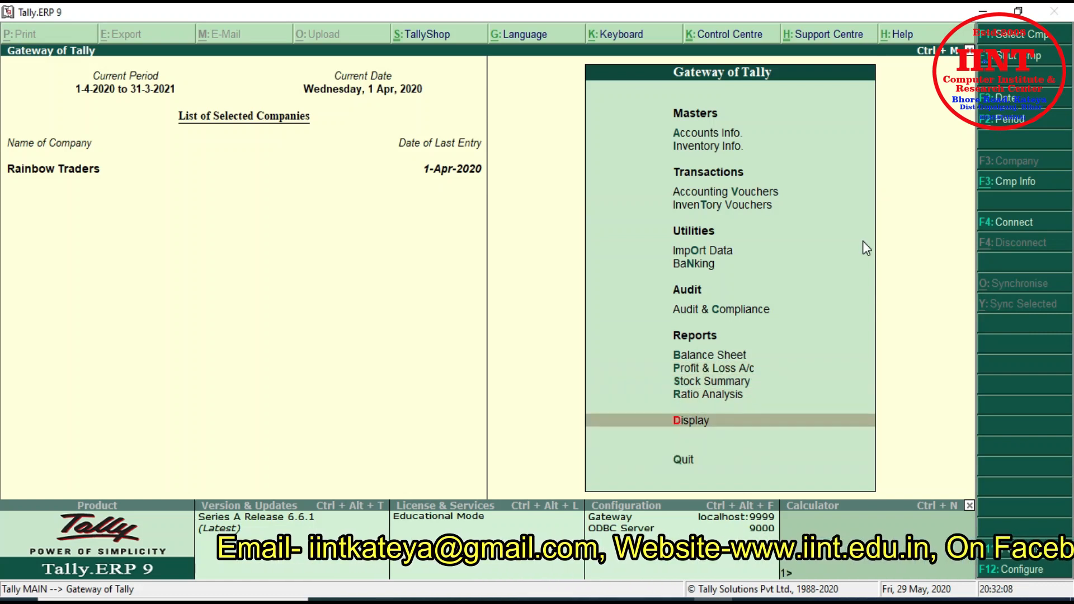
key("Return")
key("Down")
key("Down")
key("Down")
key("Down")
key("Down")
key("Return")
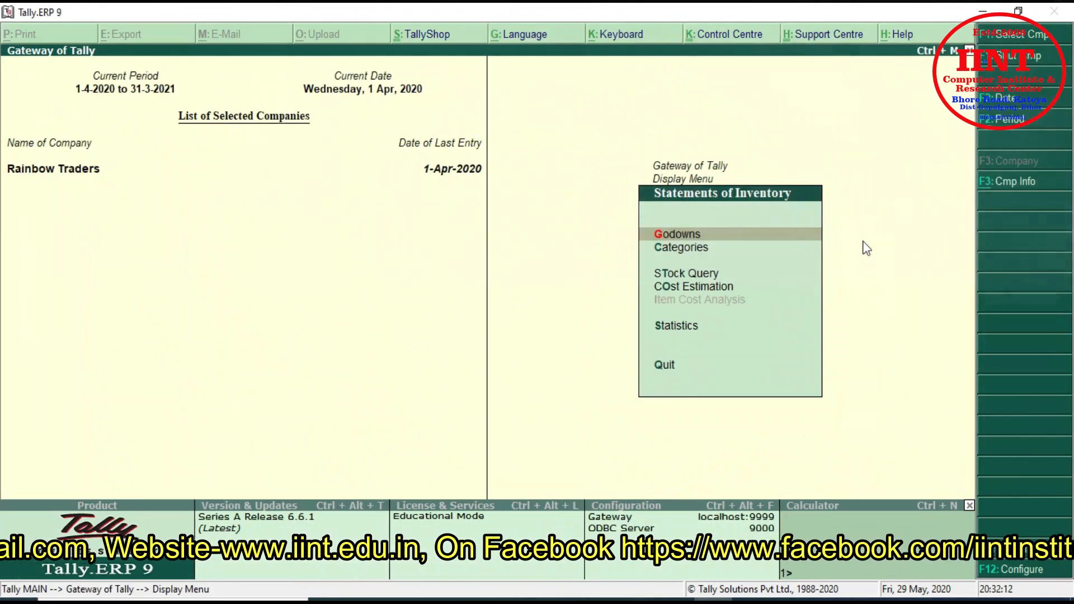
Review the godown summary for FMCG Godown, look into its Eatable Oil Godown entry, and return to the list of godowns.
key("Return")
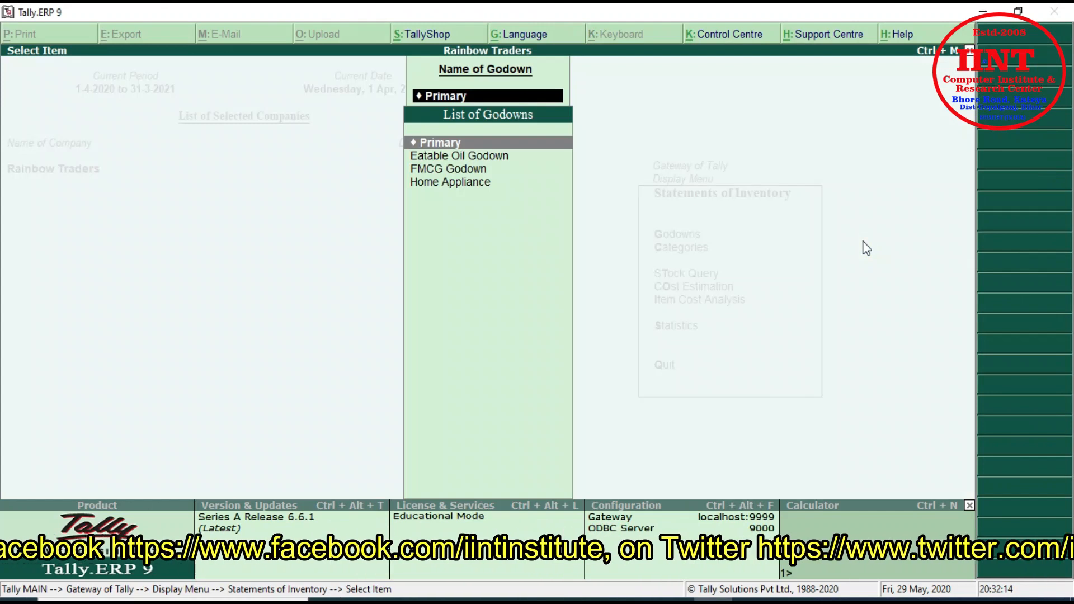
key("Down")
key("Down")
key("Return")
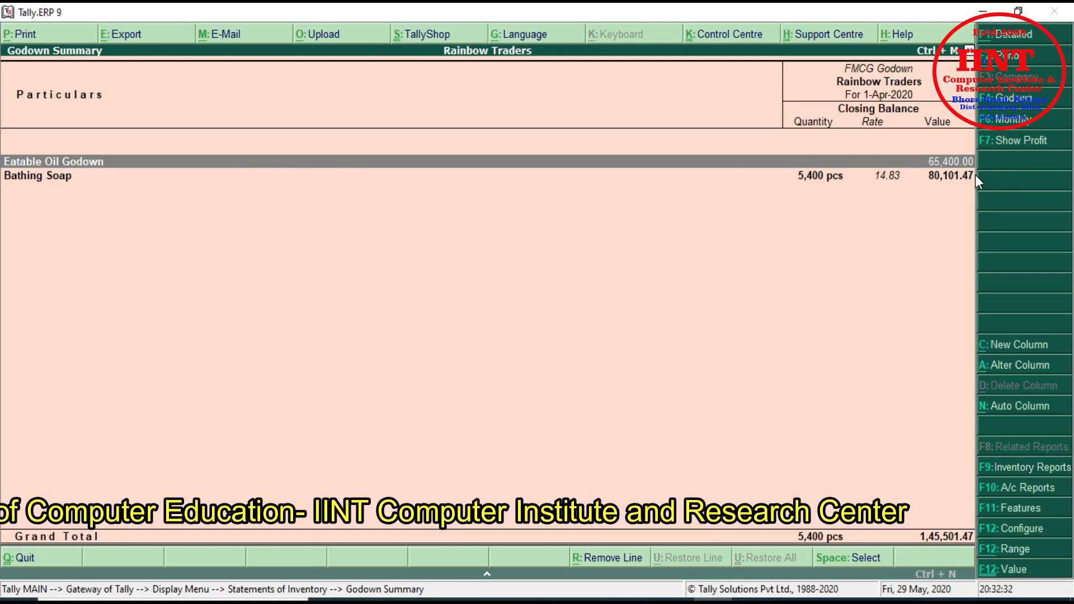
key("Return")
key("Escape")
key("Escape")
key("Escape")
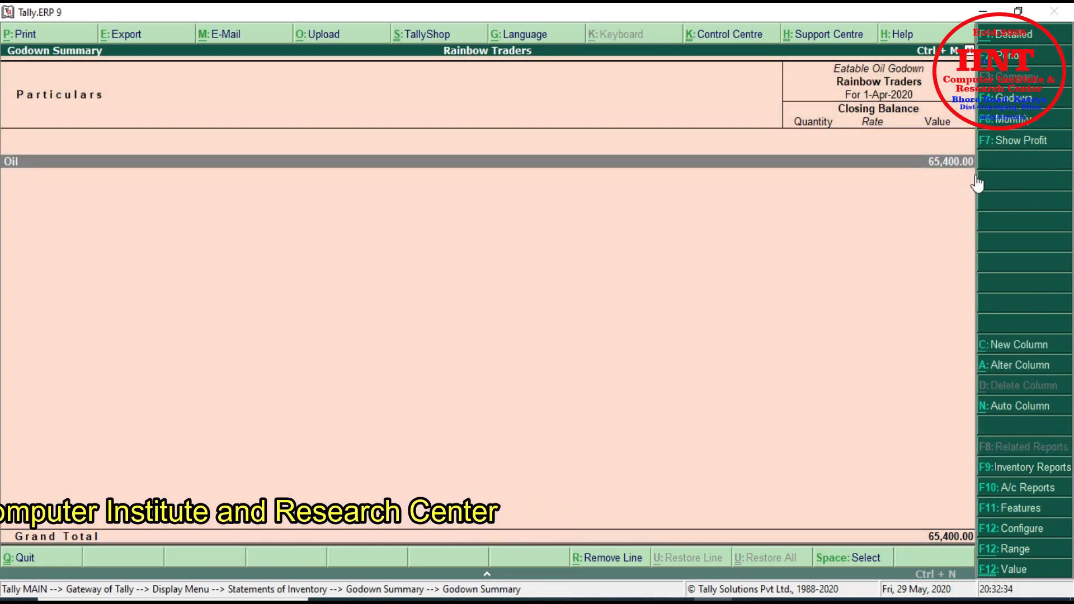
Review the godown summary for Eatable Oil Godown, examining the items under its branded and non-branded oil groups.
key("Up")
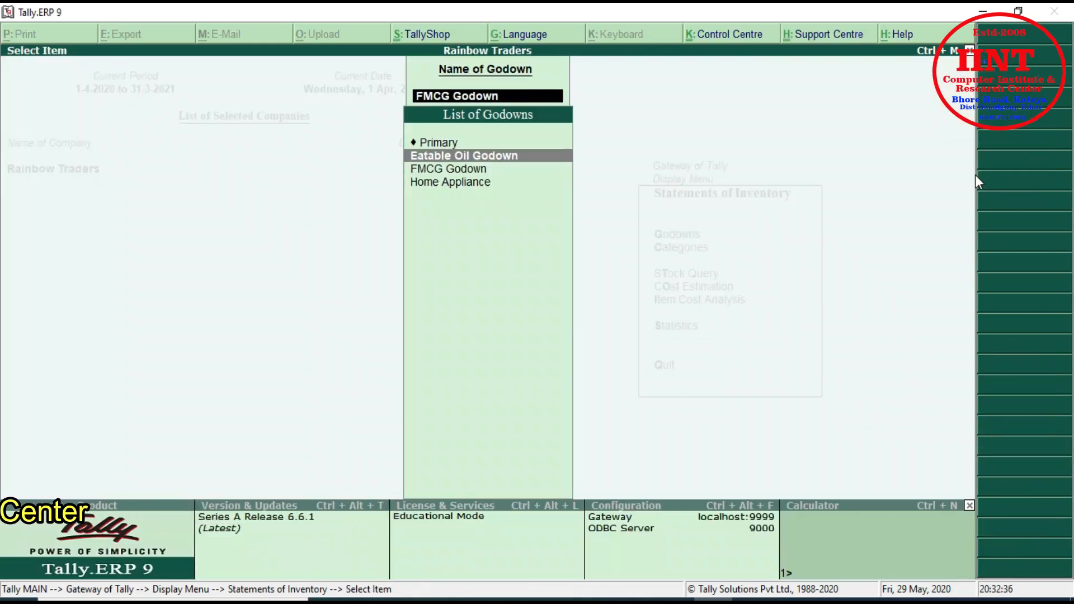
key("Return")
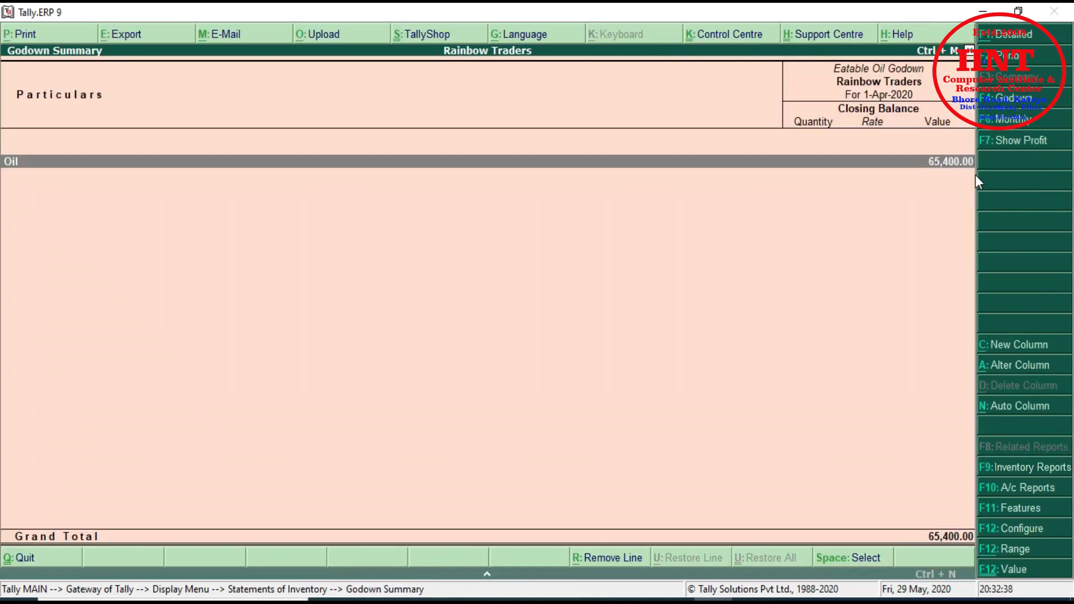
key("Return")
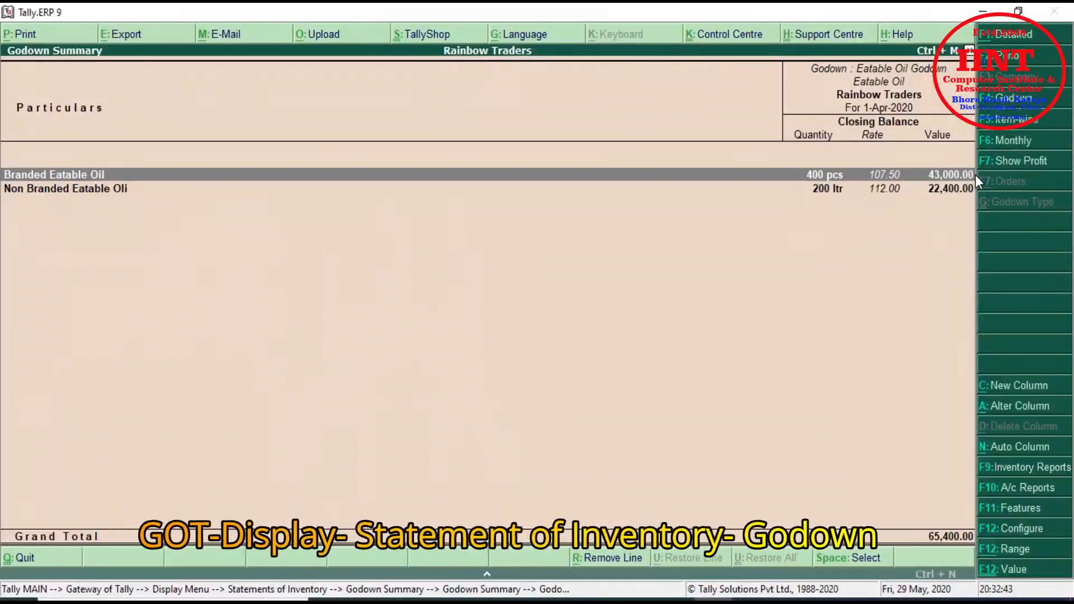
key("Down")
key("Return")
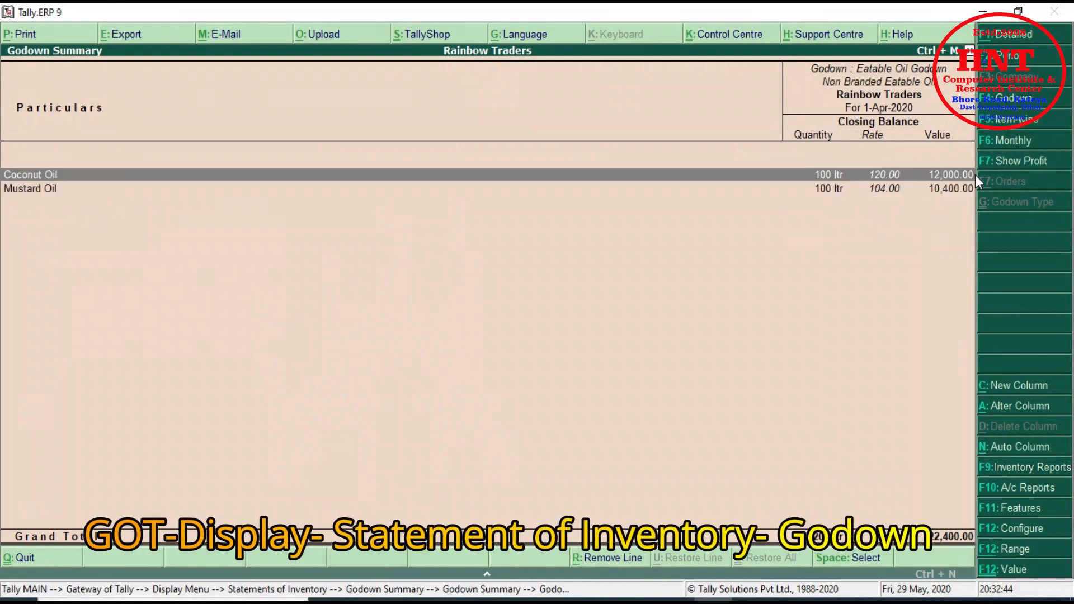
key("Escape")
key("Up")
key("Return")
key("Escape")
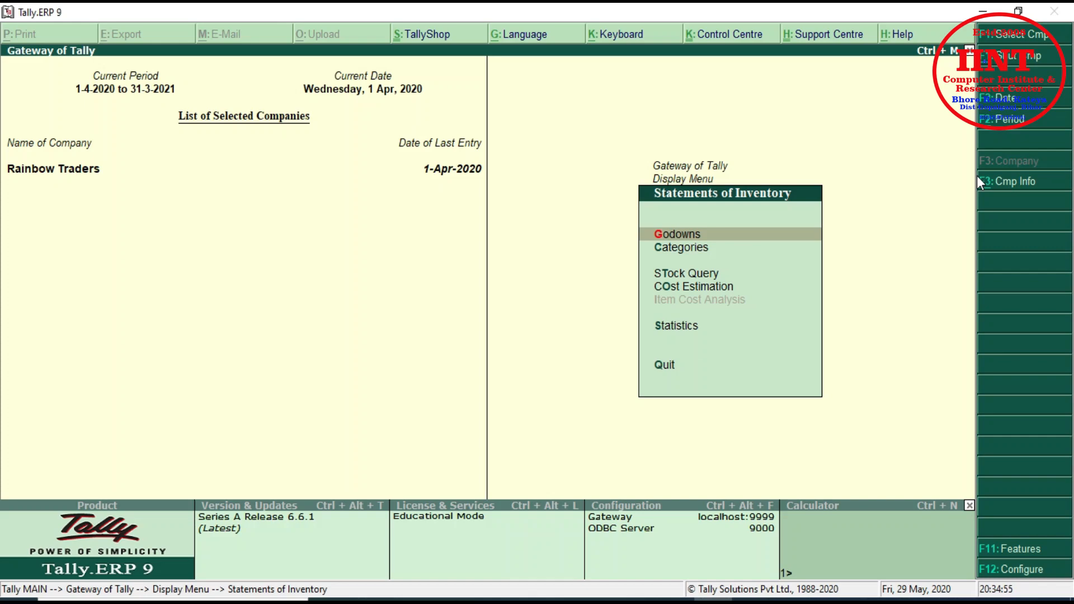
Start a Purchase voucher with Cash as the party account, leaving the supplier invoice number blank and accepting the default supplier details.
key("Escape")
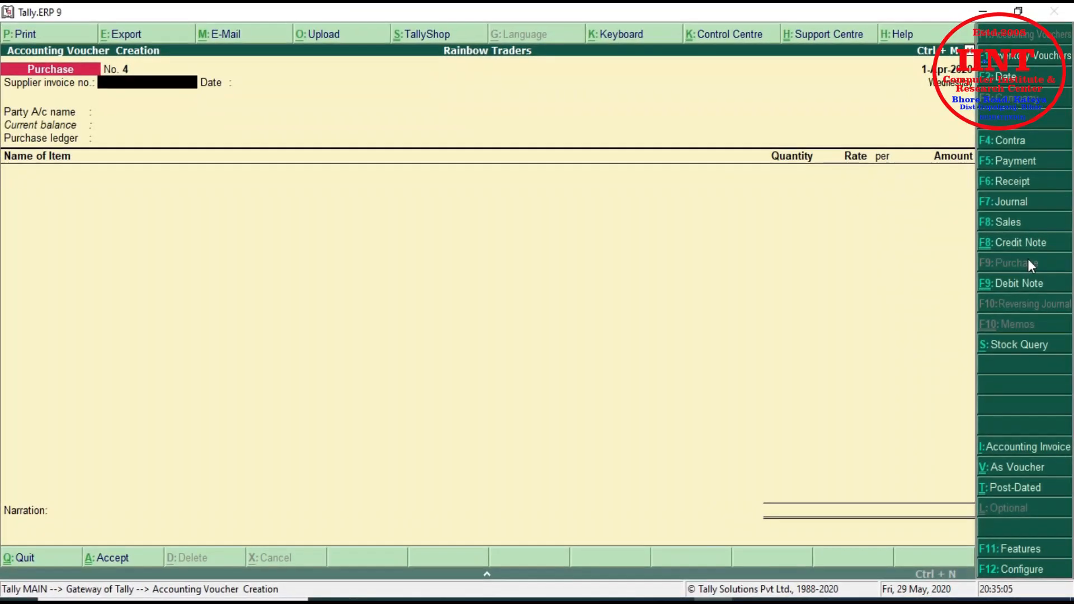
key("Return")
key("Return")
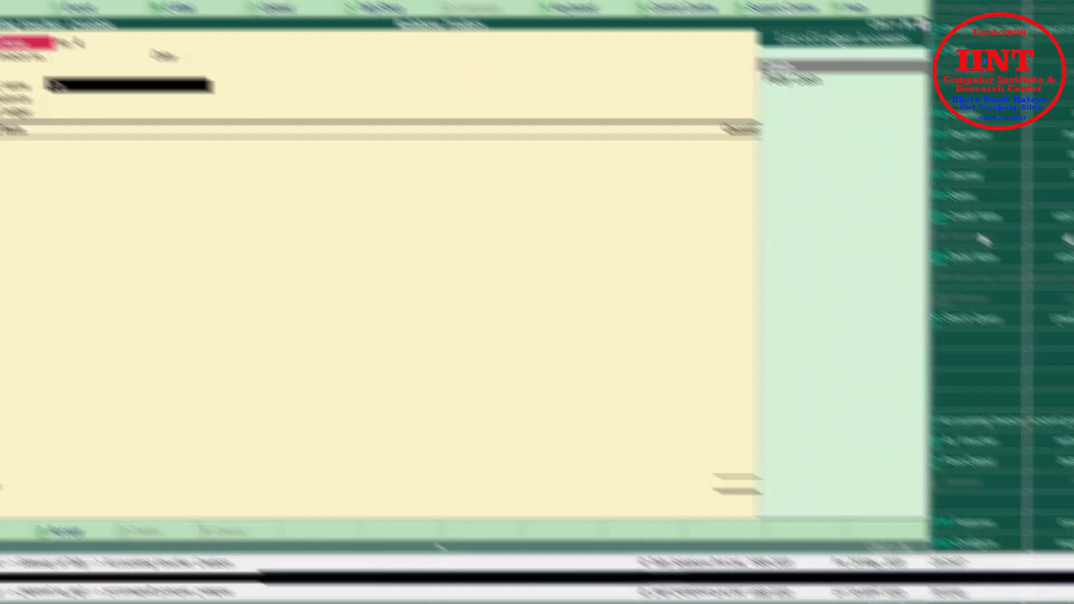
type("Cash")
key("Return")
key("Return")
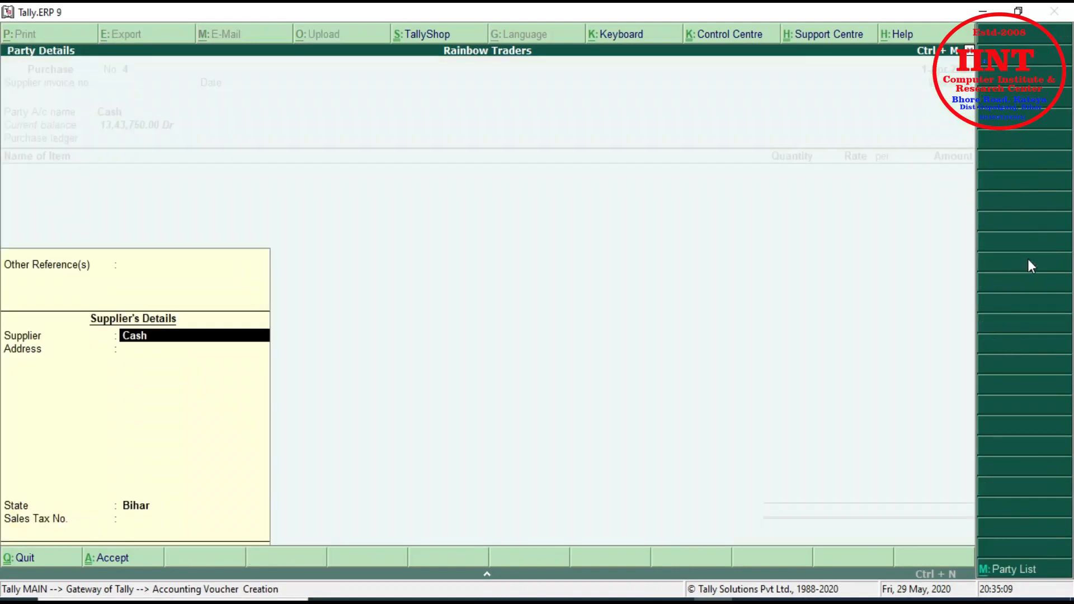
key("Return")
key("Return")
key("Return")
key("Return")
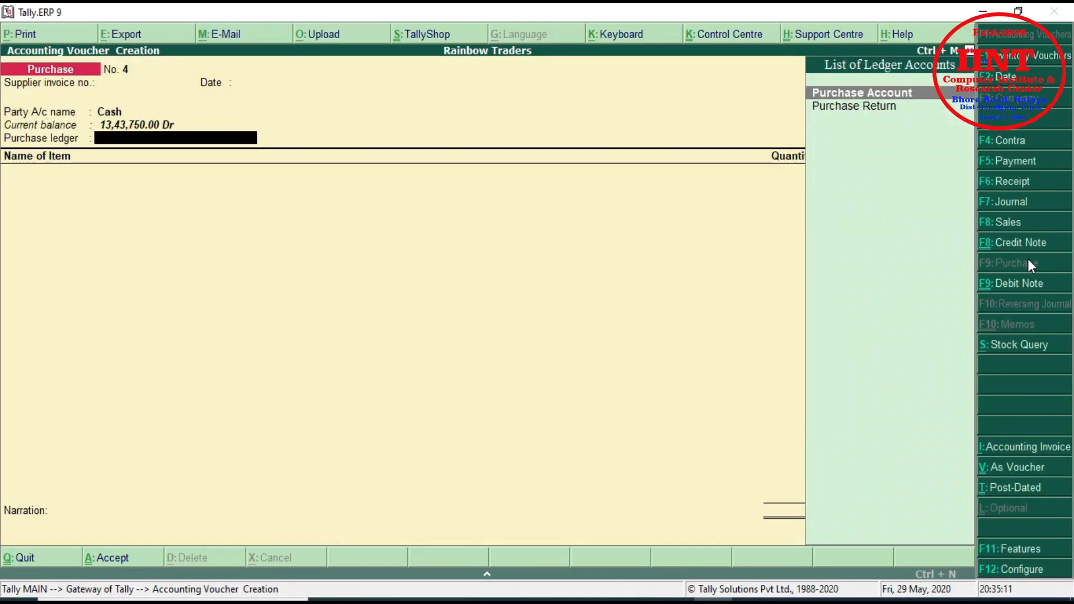
Choose Purchase Account as the purchase ledger and add LG Tv 32" as the first item.
key("Return")
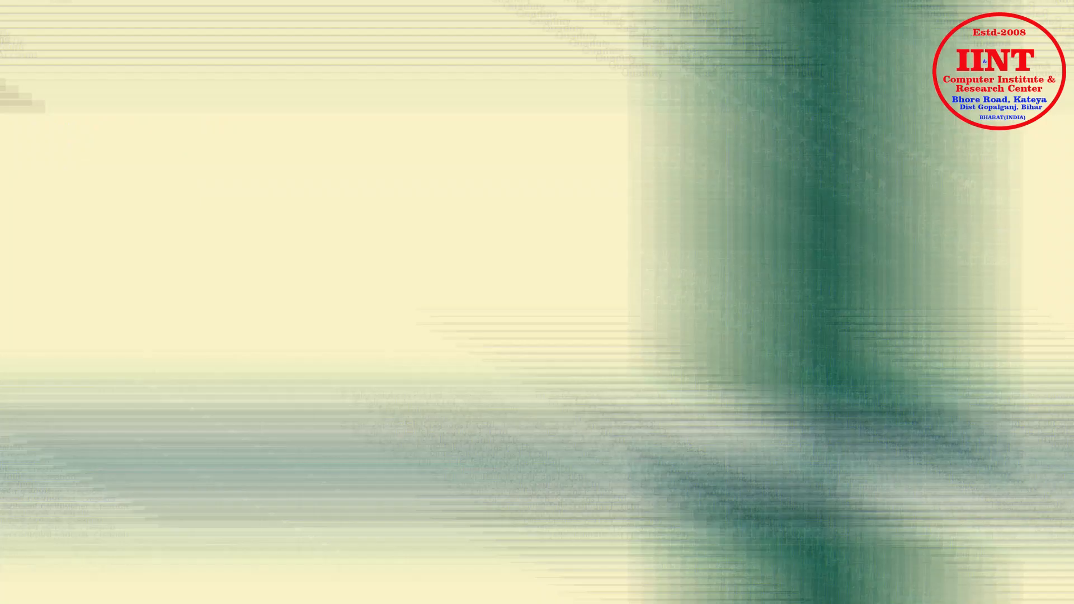
key("Down")
key("Down")
key("Return")
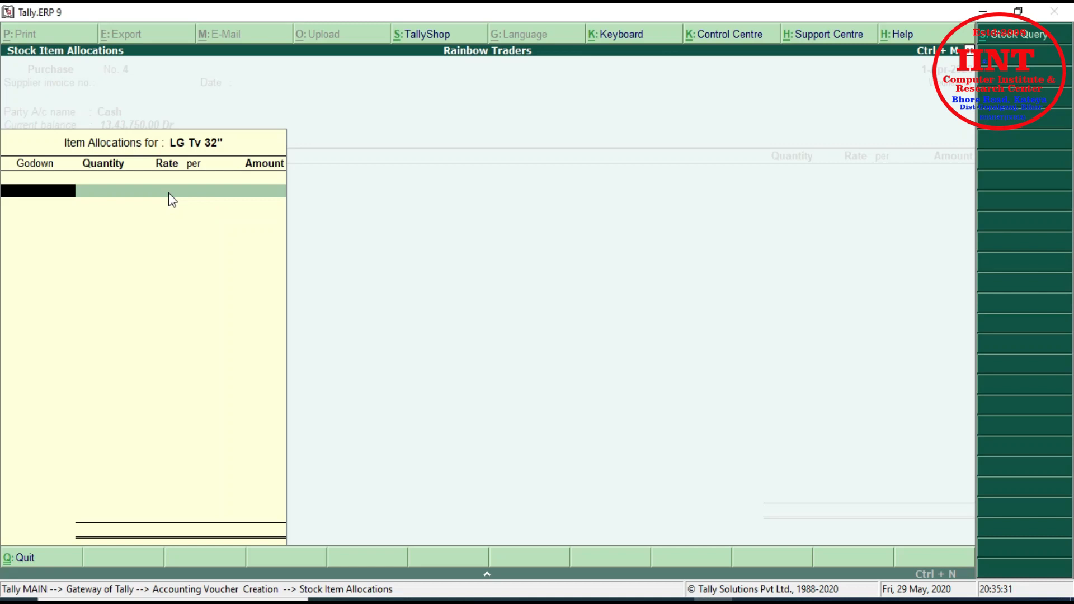
Allocate 20 pcs of LG Tv 32" to the Home Appliance godown at a rate of 10,500 per piece.
type("H")
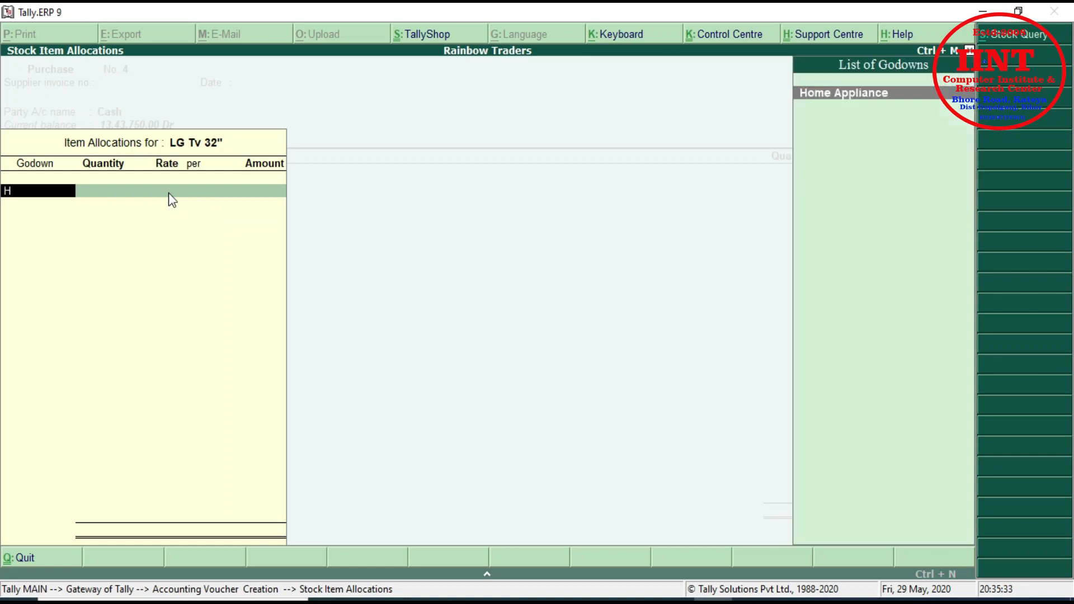
key("Return")
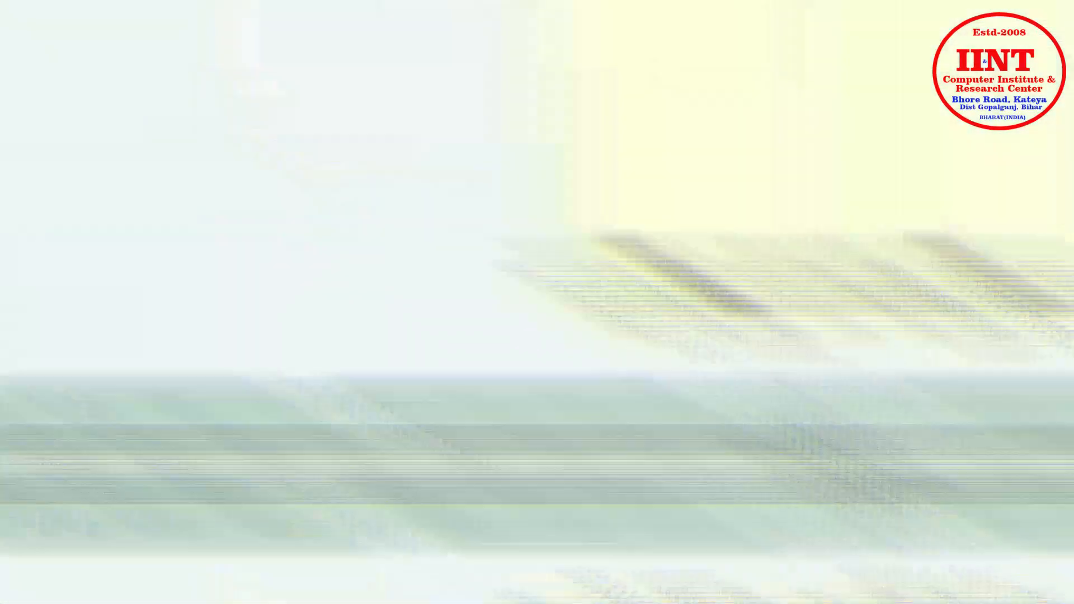
type("20")
key("Return")
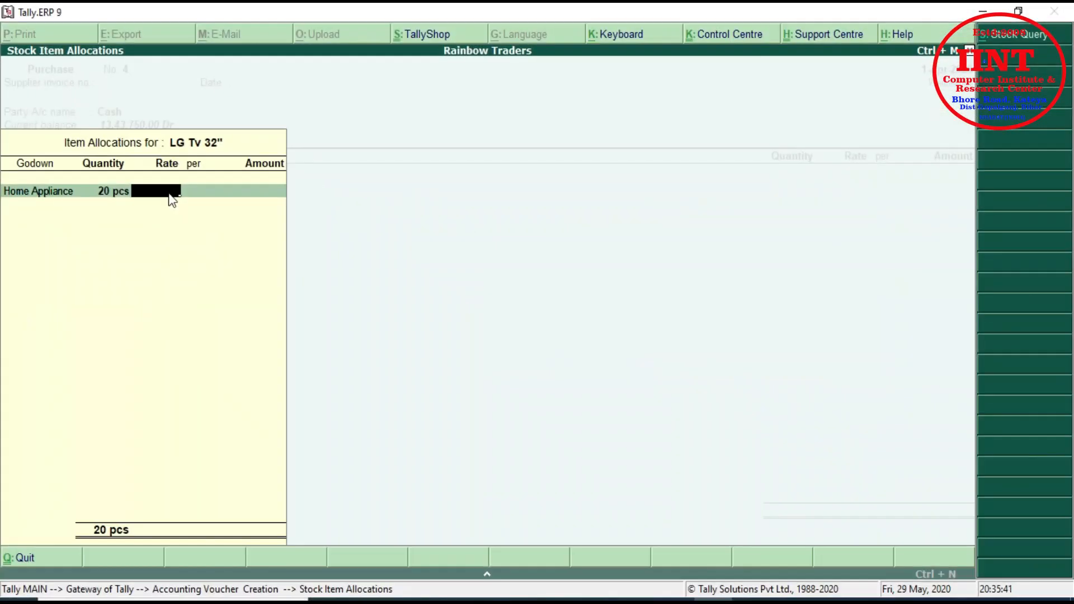
type("10500")
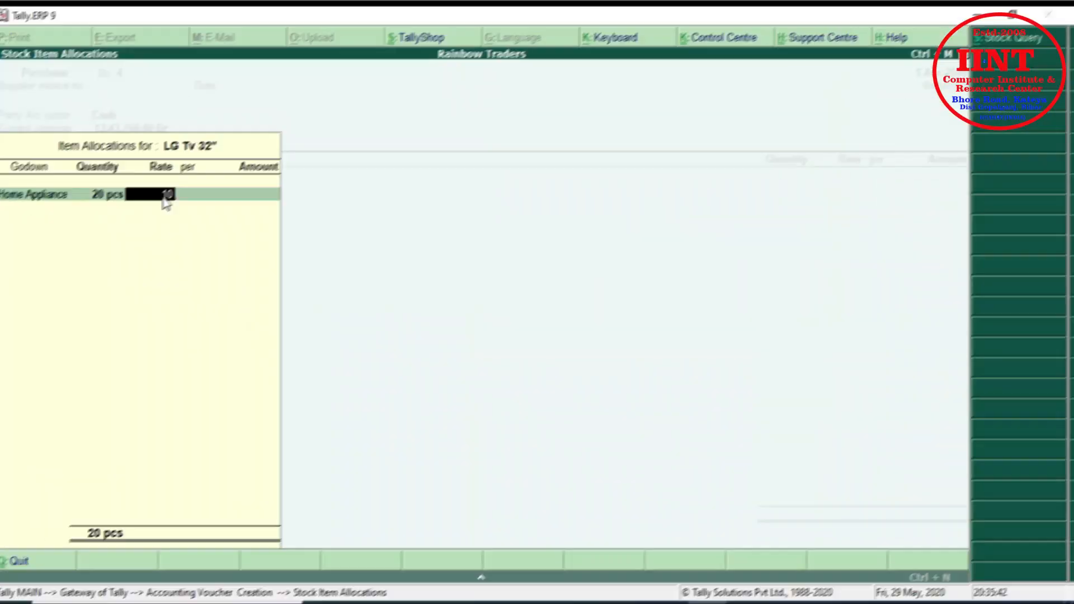
key("Return")
key("Return")
key("Return")
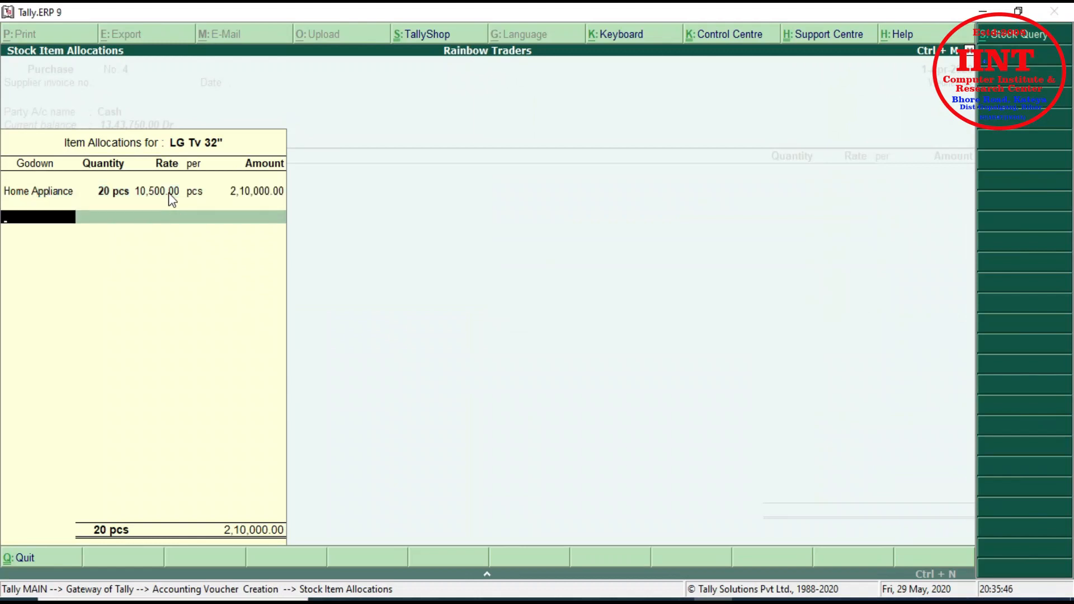
key("Return")
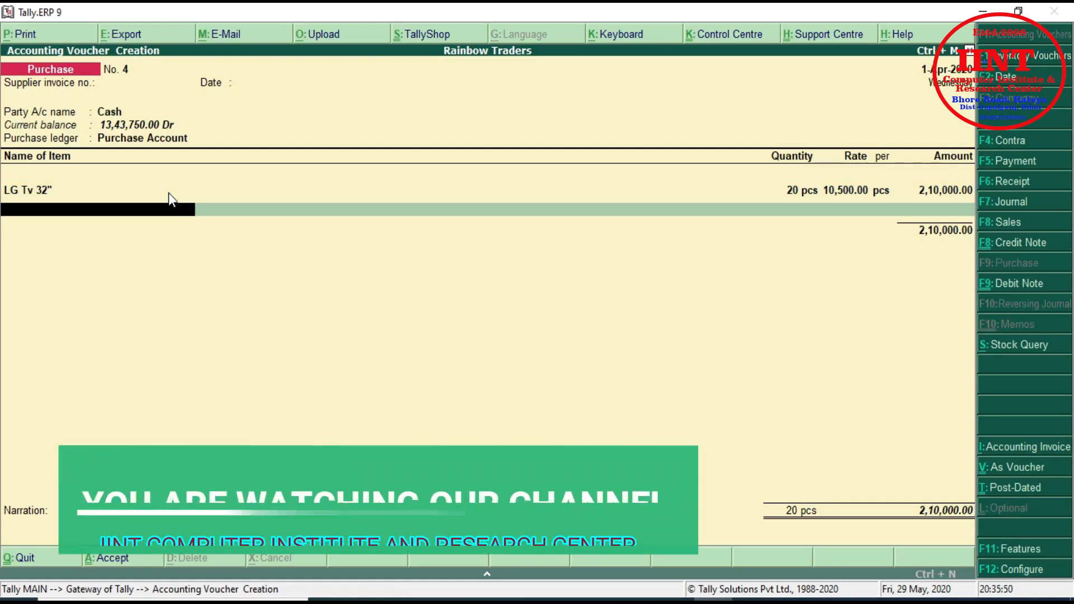
Add LG Freeze Single Door as the second purchase item and choose Home Appliance as its godown.
type("F")
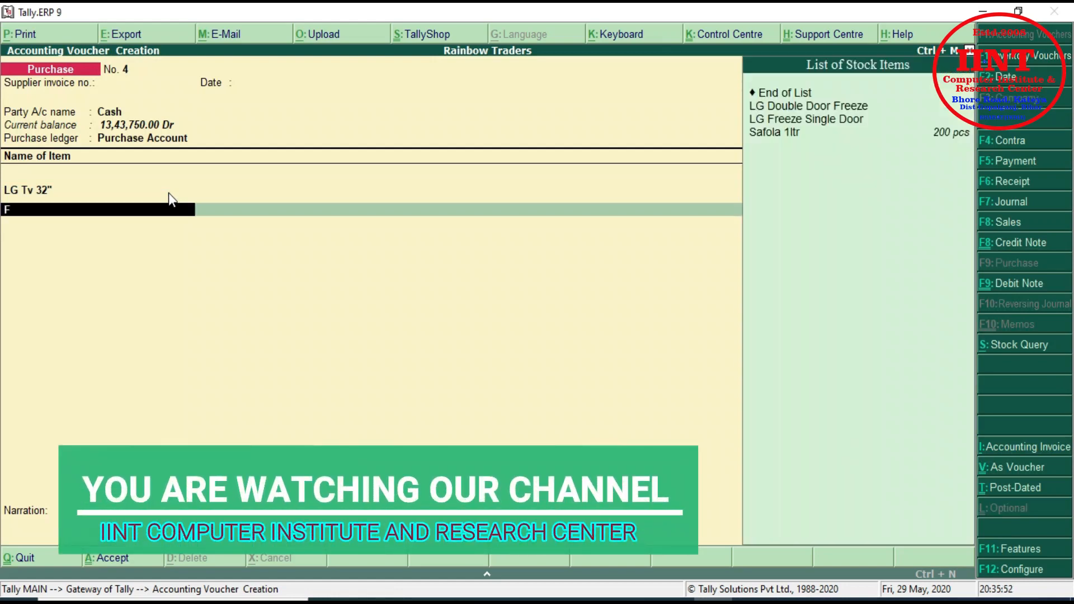
key("Down")
key("Down")
key("Return")
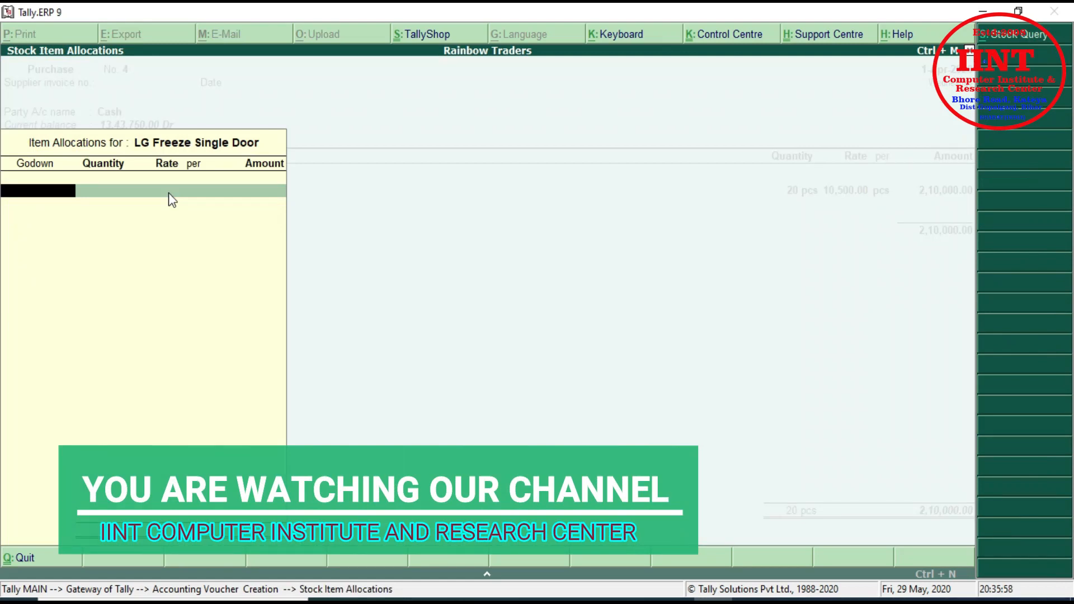
type("H")
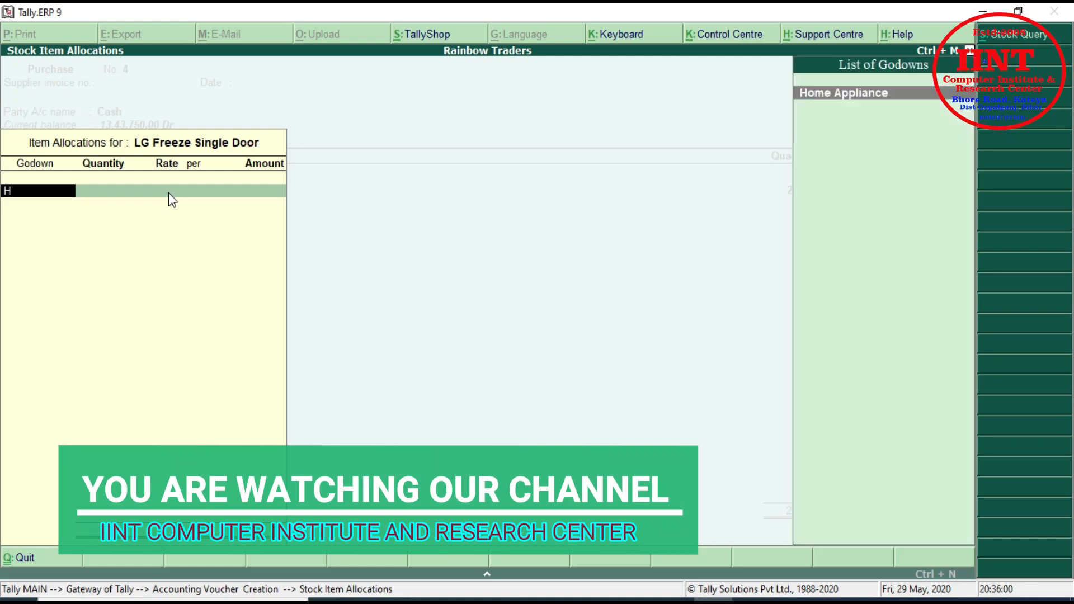
key("Return")
Enter a quantity of 20 pcs at a rate of 11,000 for LG Freeze Single Door and complete its allocation.
type("20")
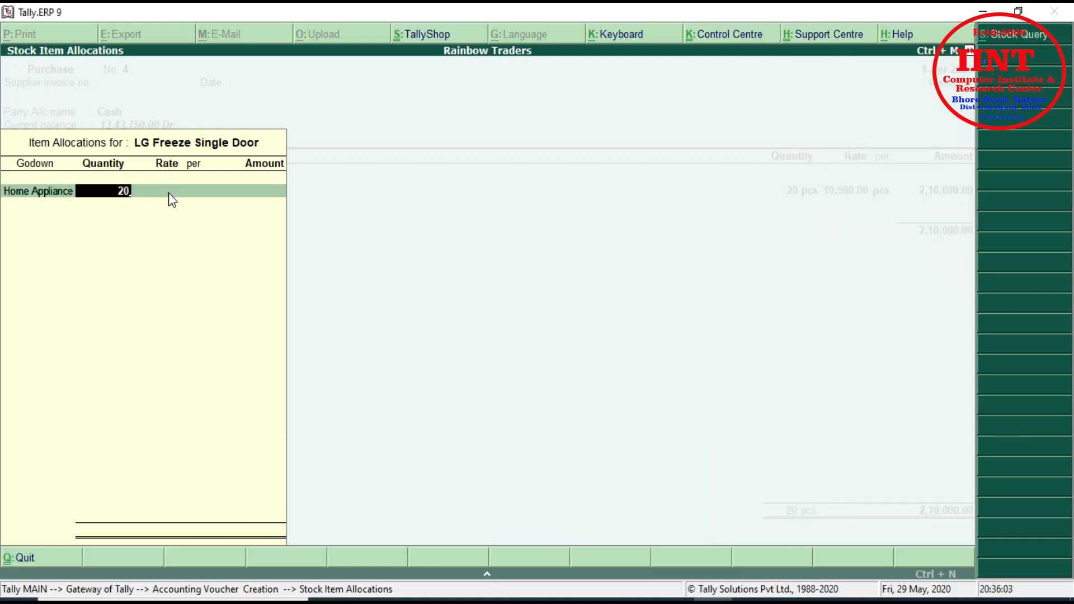
key("Return")
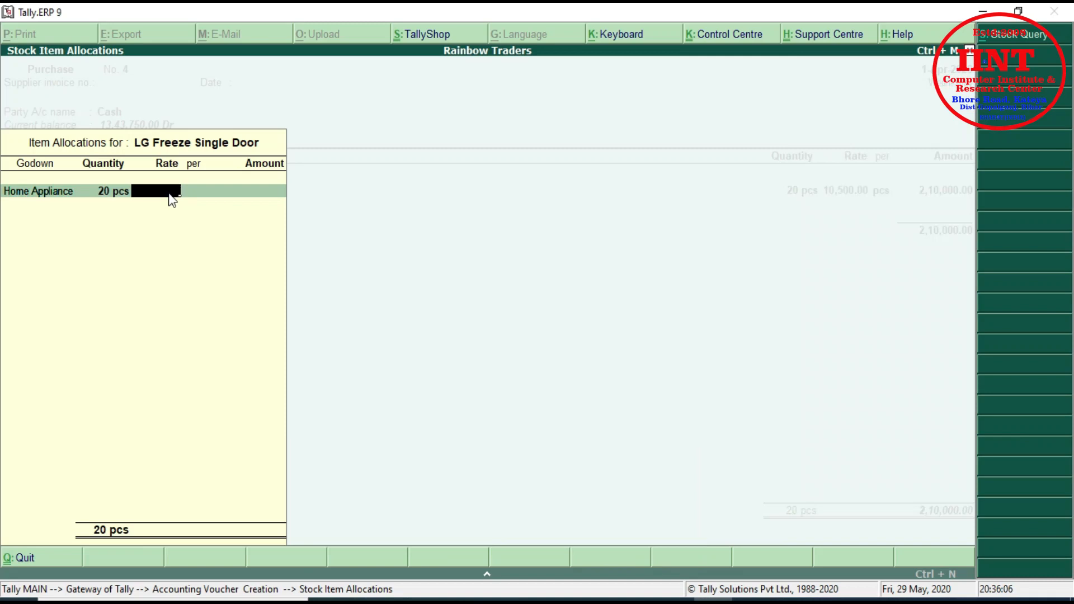
type("11,000")
key("Return")
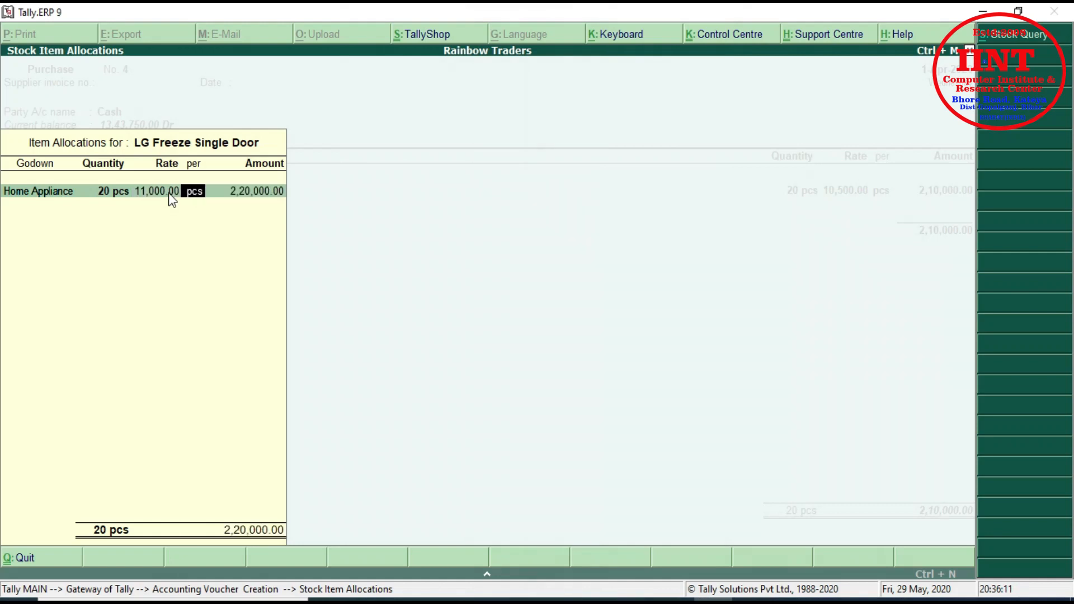
key("Return")
key("Return")
key("Return")
key("Return")
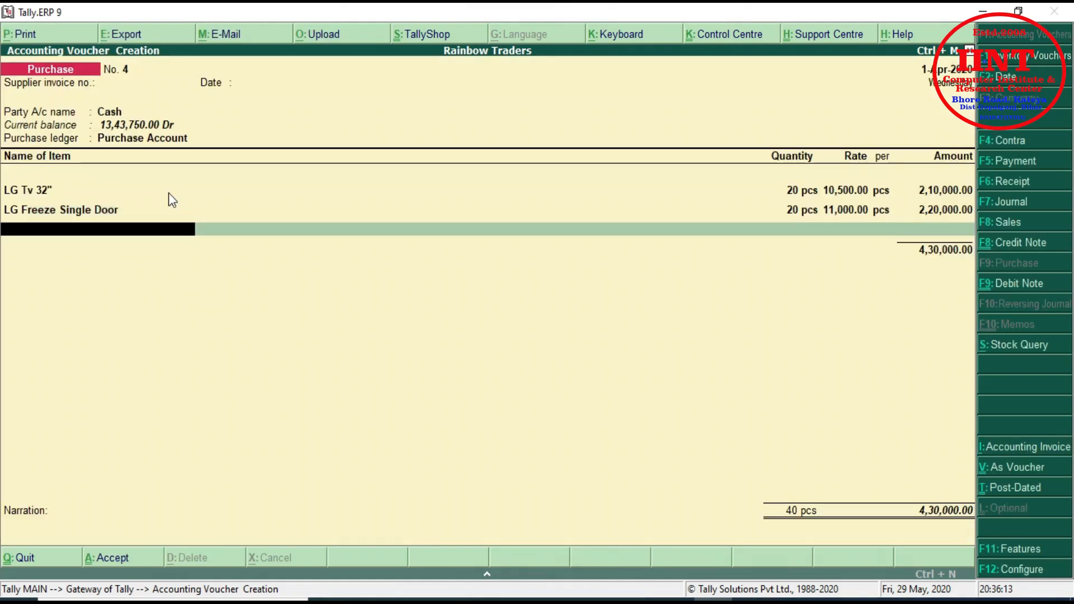
Add LG Double Door Freeze as the third purchase item and choose Home Appliance as its godown.
type("Fr")
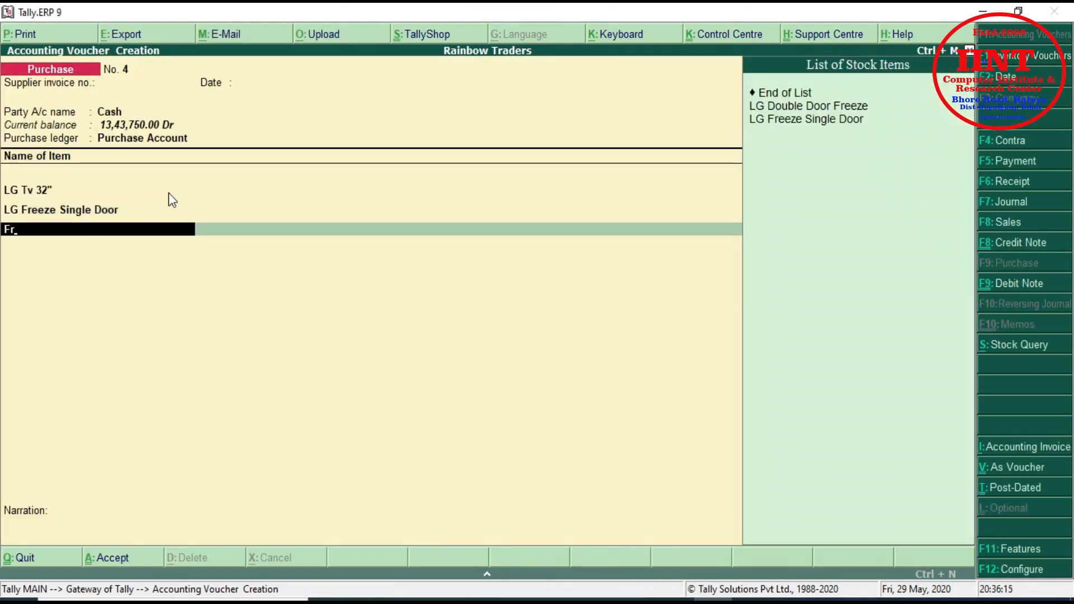
key("Down")
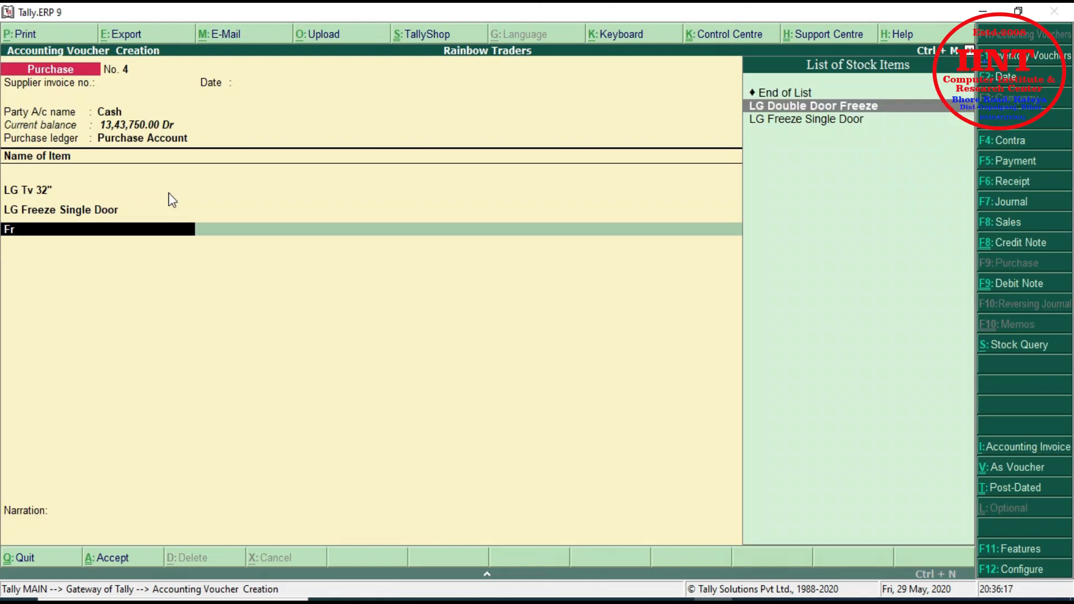
key("Return")
type("Ho")
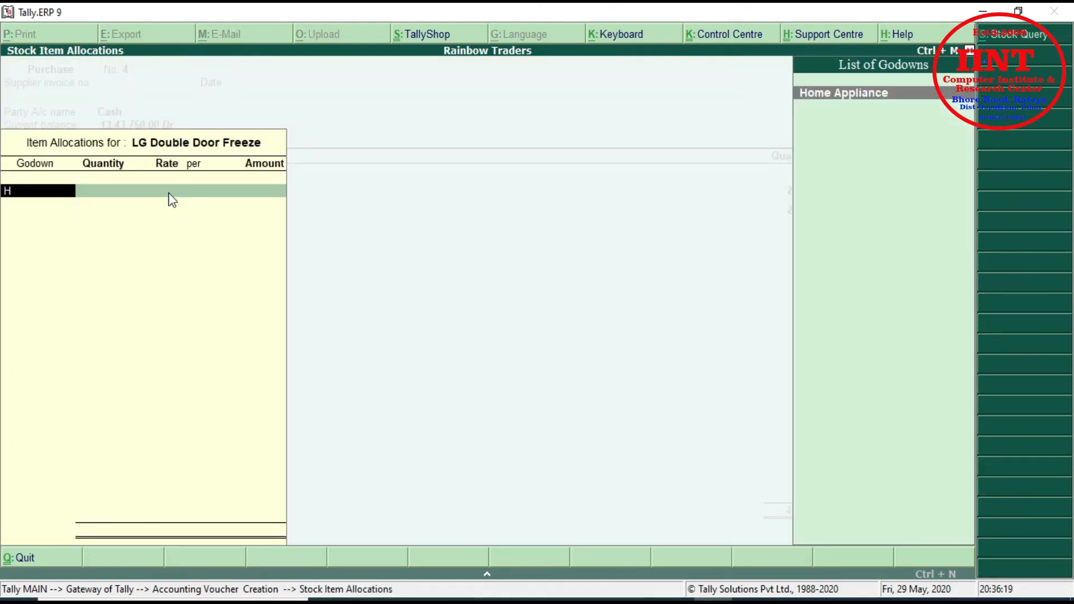
key("Return")
Enter 20 pcs at a rate of 16,000 for LG Double Door Freeze and save the purchase voucher.
type("20")
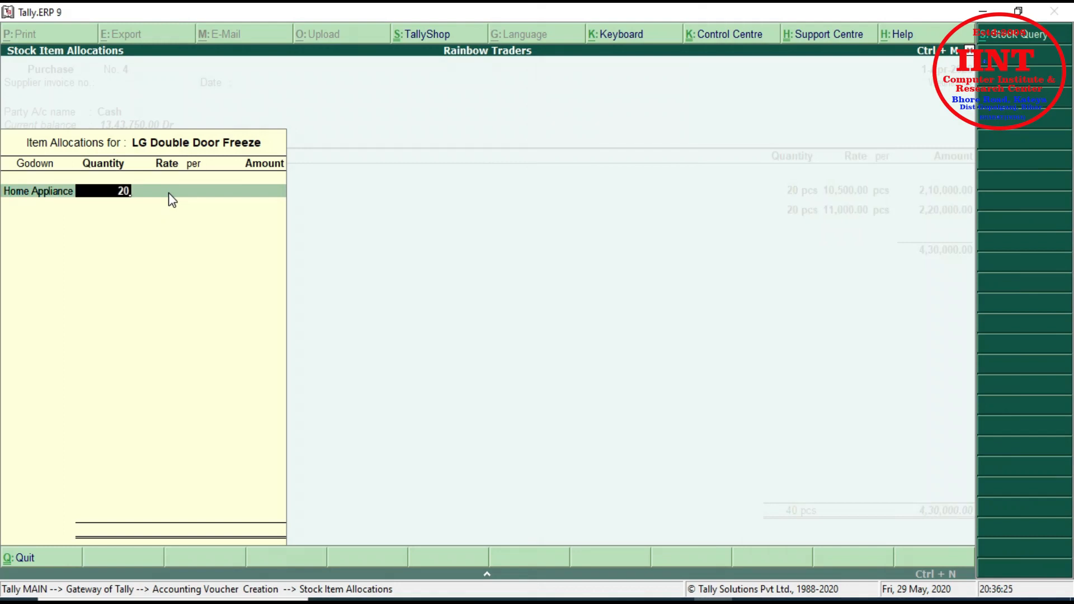
key("Return")
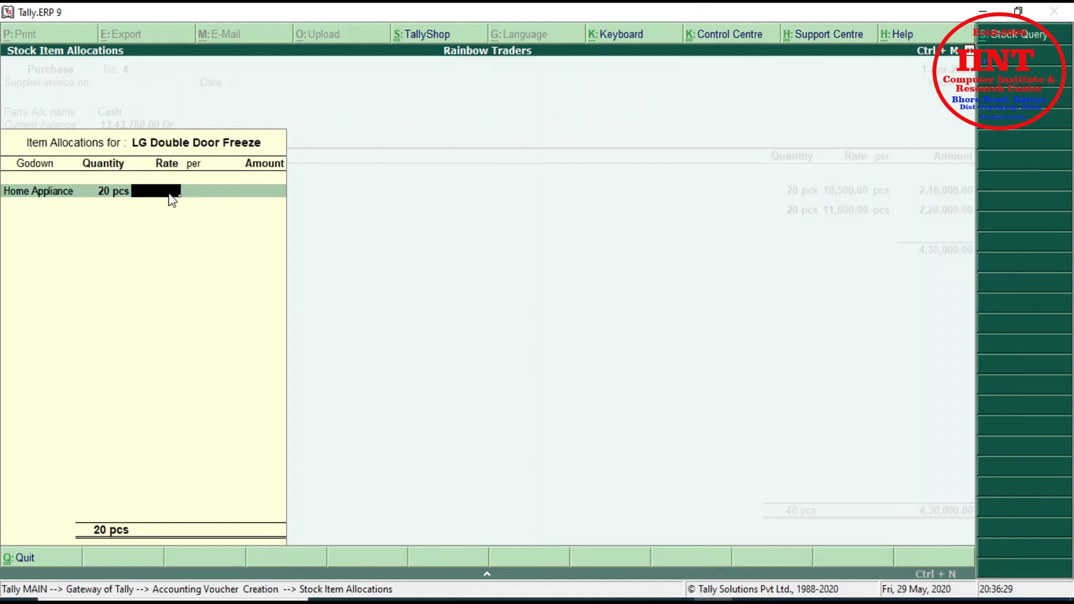
type("16,000")
key("Return")
key("Return")
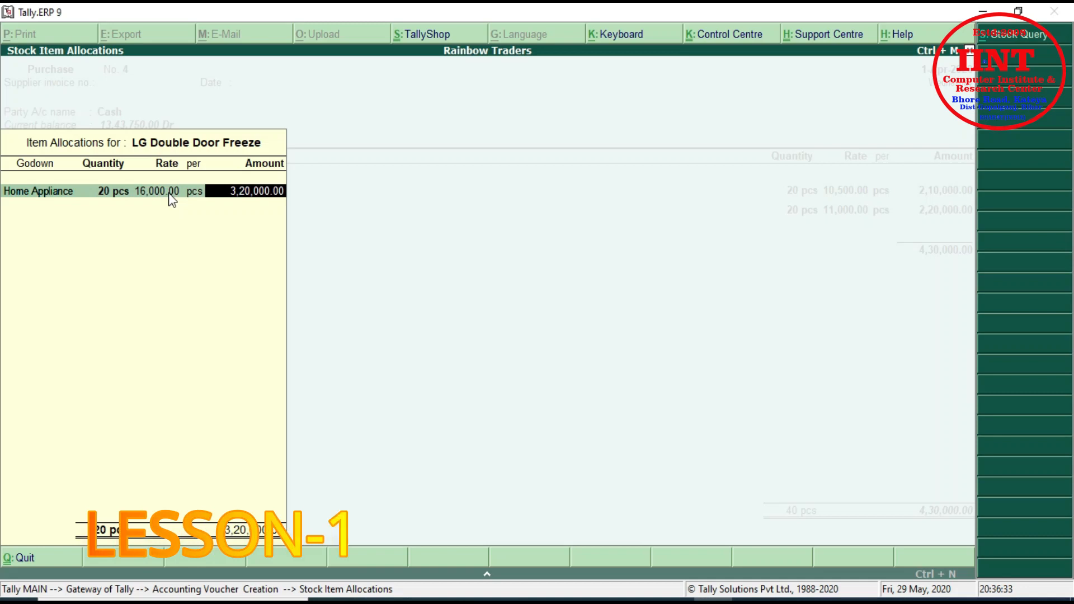
key("Return")
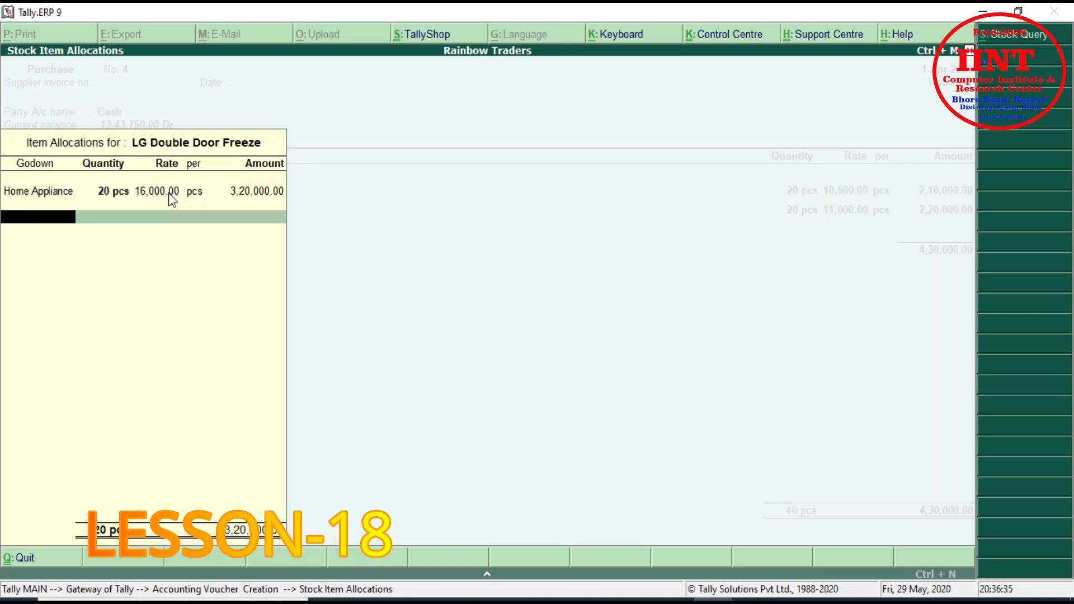
key("Return")
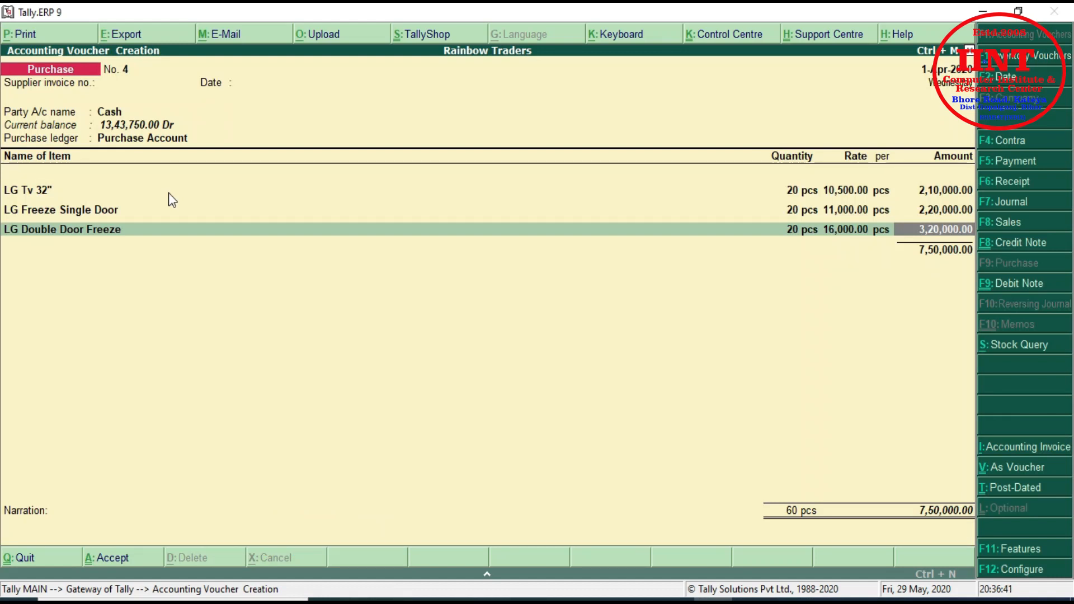
key("ctrl+a")
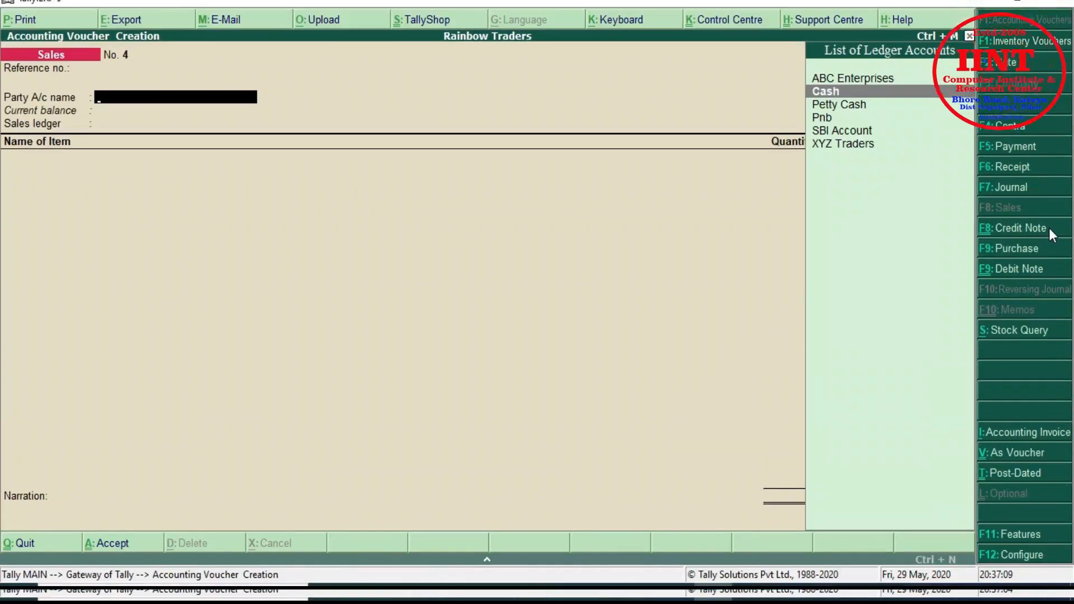
Start a Sales voucher with Cash as the party account, default party details, and Sales Account as the sales ledger.
key("Return")
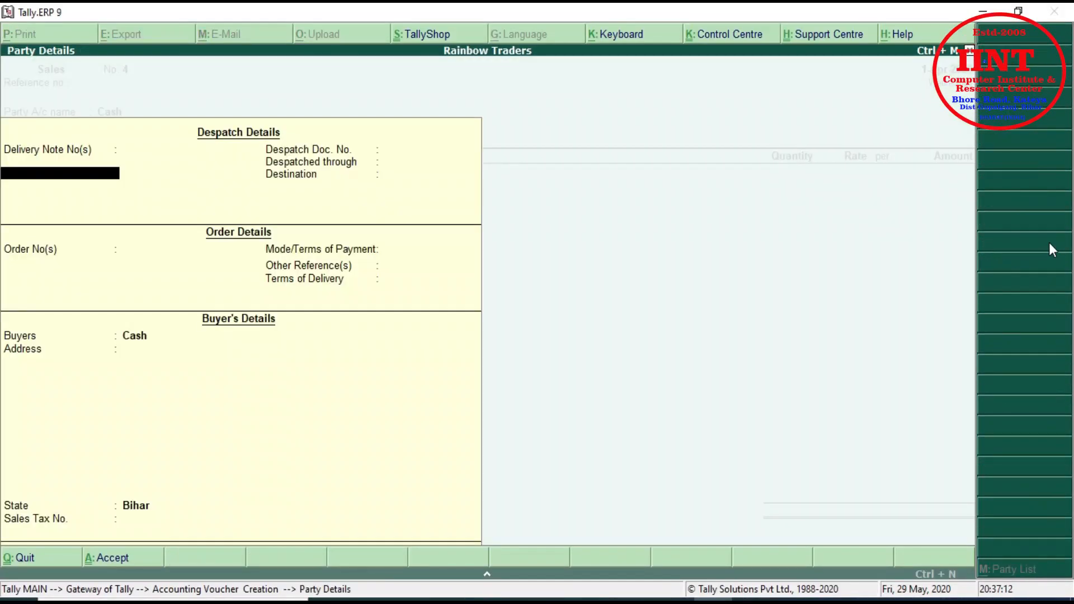
key("Return")
key("Return")
key("Return")
key("Return")
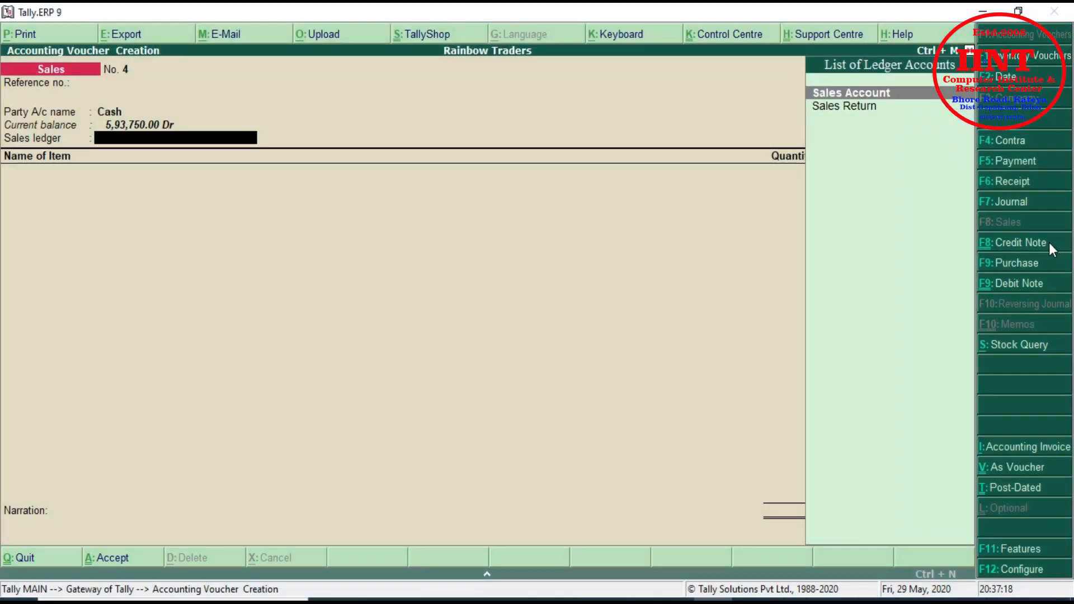
key("Return")
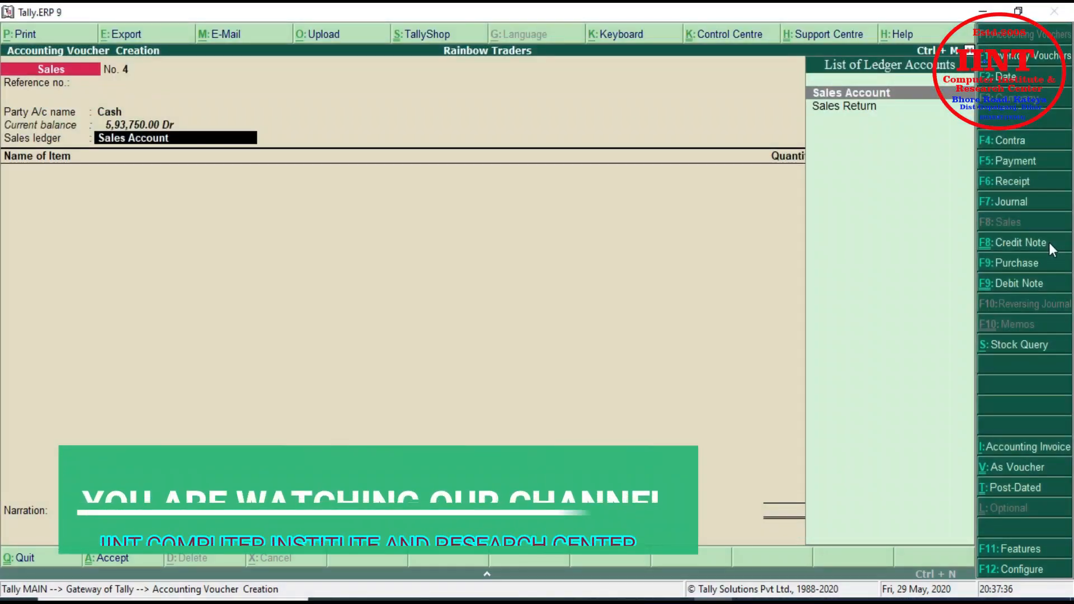
key("Return")
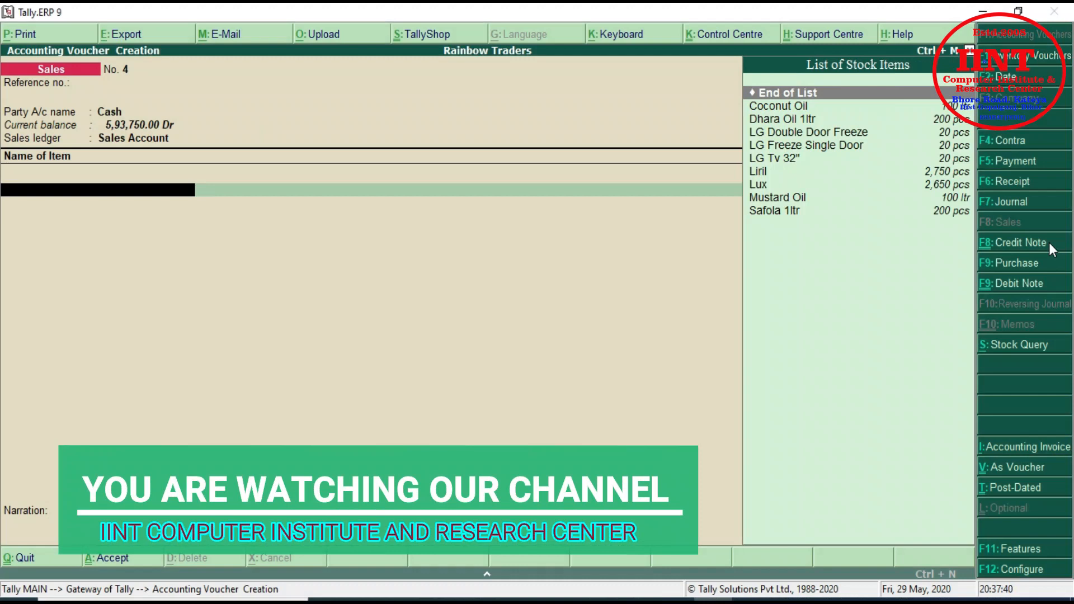
Add LG Tv 32" as the first sales item and choose Home Appliance as its godown.
key("Down")
key("Down")
key("Down")
key("Down")
key("Down")
key("Return")
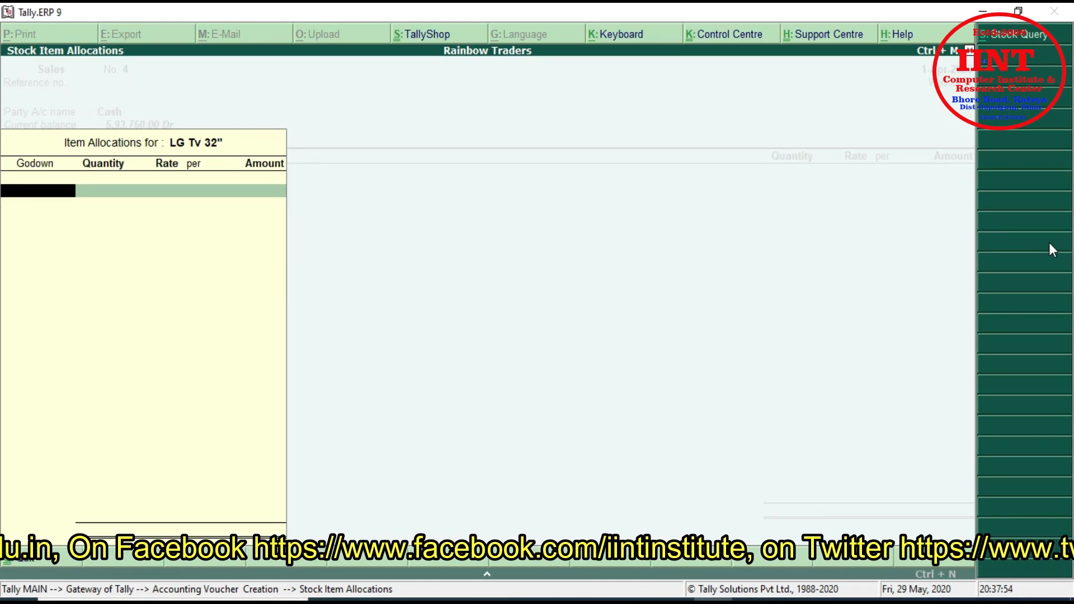
type("H")
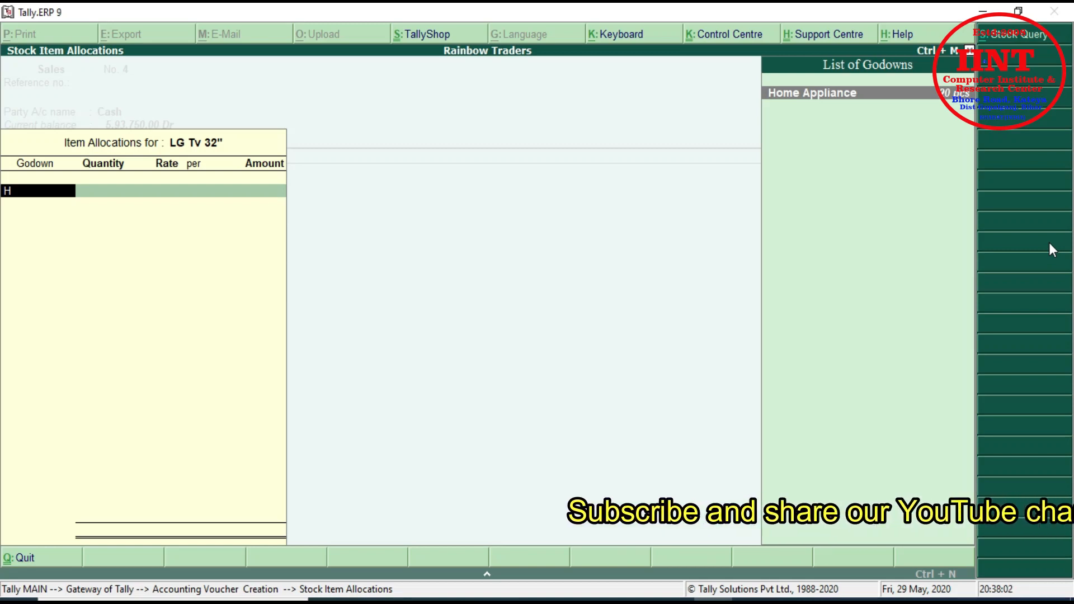
key("BackSpace")
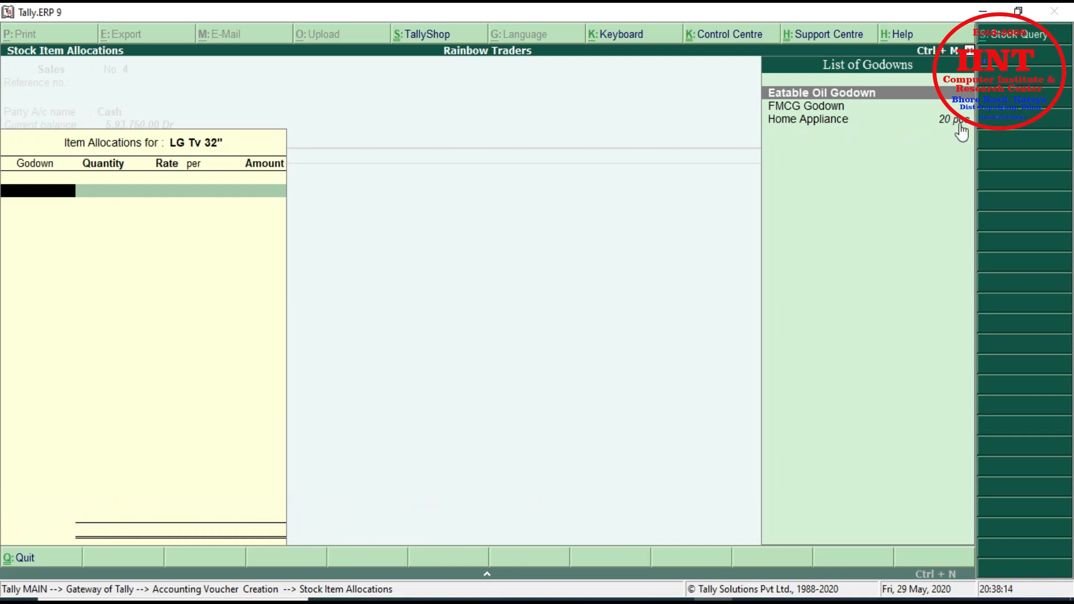
key("Down")
key("Down")
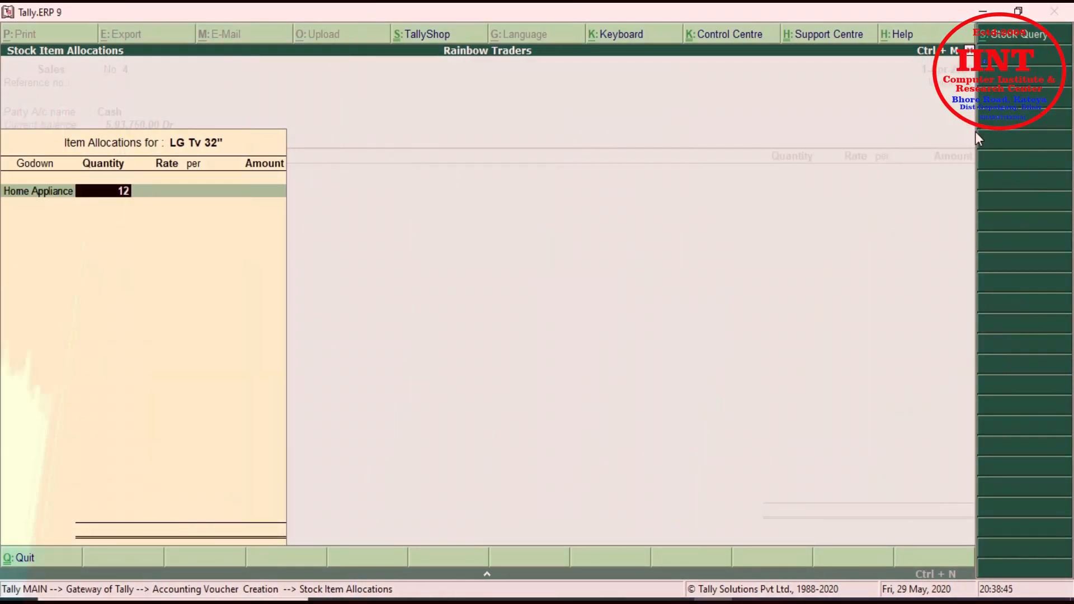
Set the LG Tv 32" sale quantity to 15 pcs and its rate to 11,400 per piece.
key("BackSpace")
key("BackSpace")
type("15")
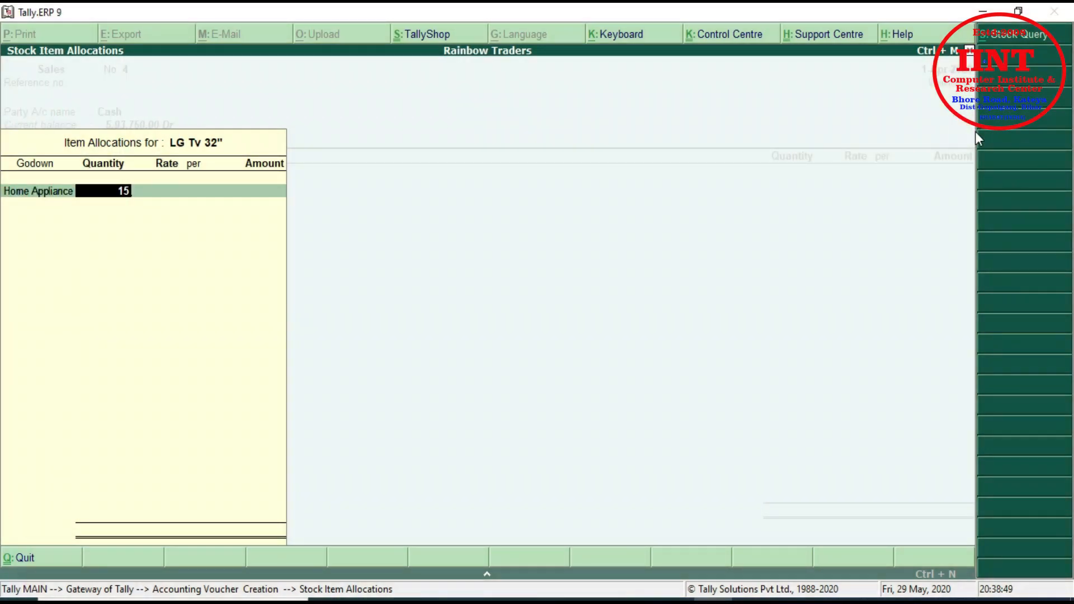
key("Return")
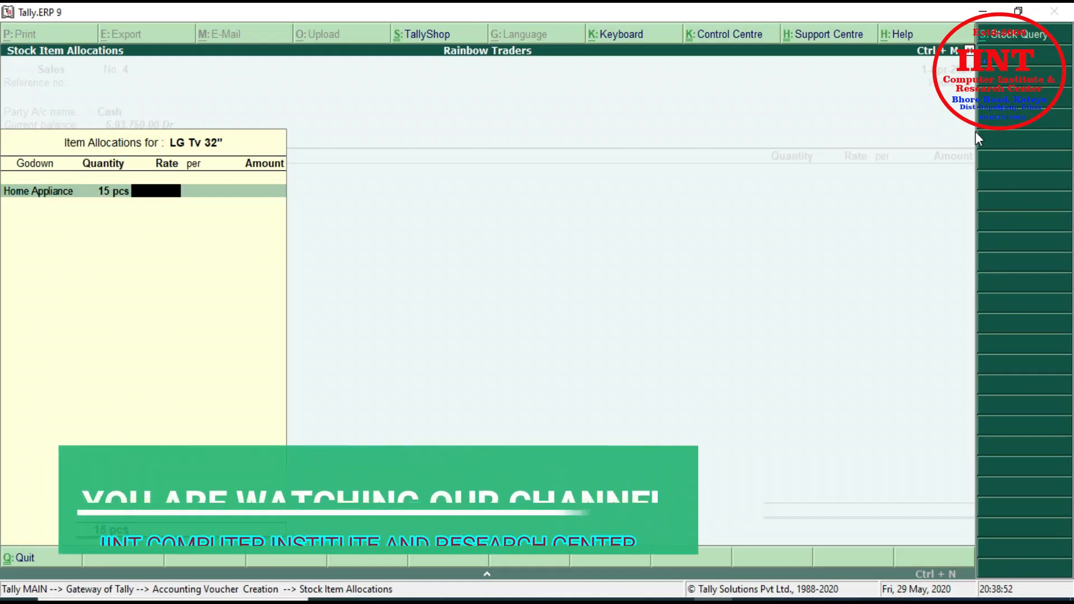
type("11400")
key("Return")
key("Return")
key("Return")
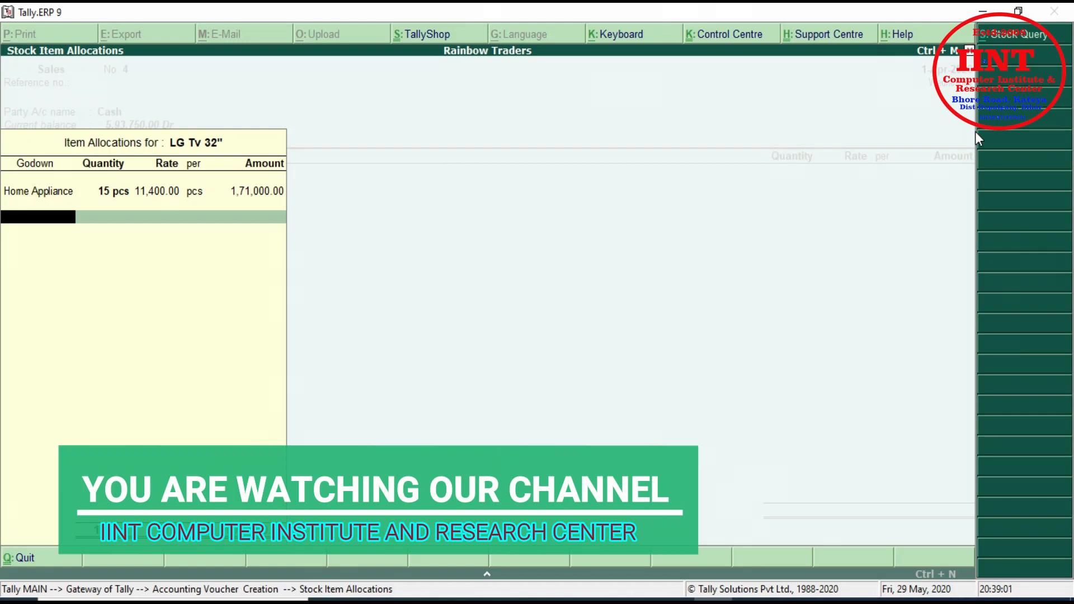
Add LG Freeze Single Door as the second sales item and choose Home Appliance as its godown.
key("Return")
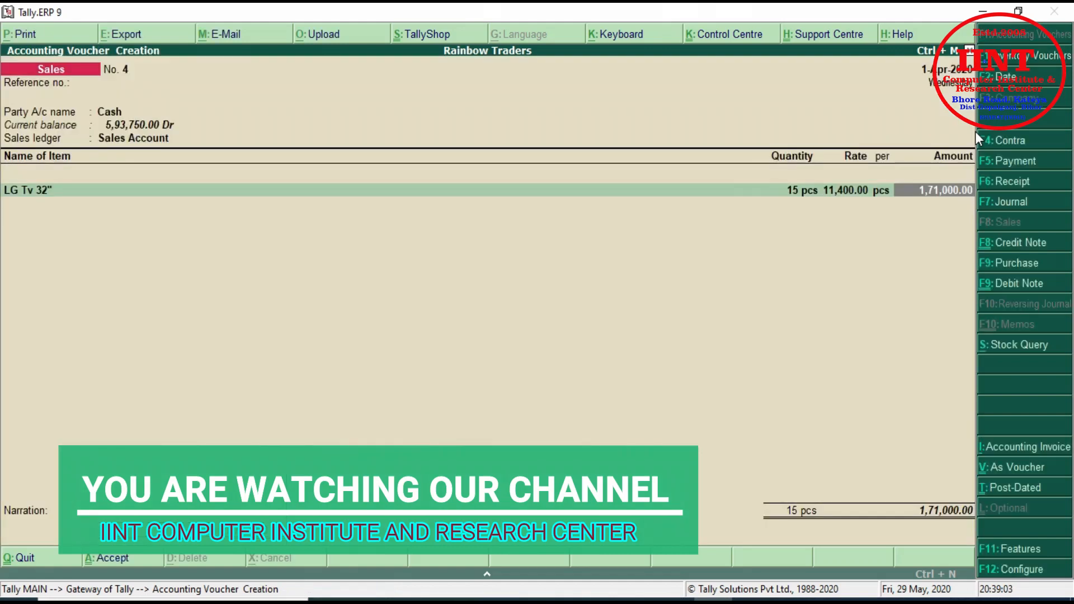
type("Lg")
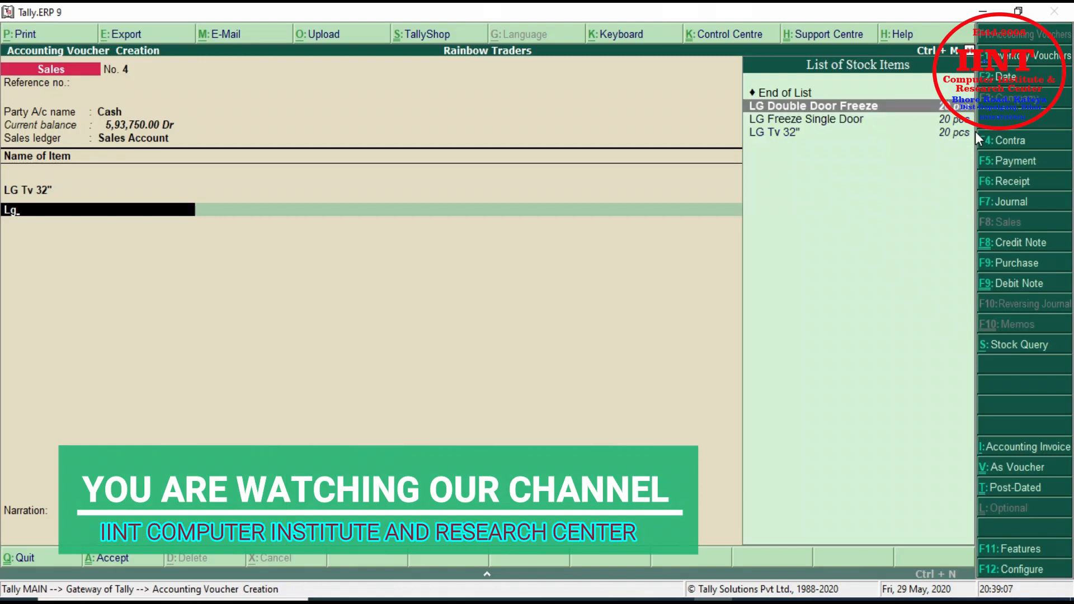
key("Down")
key("Return")
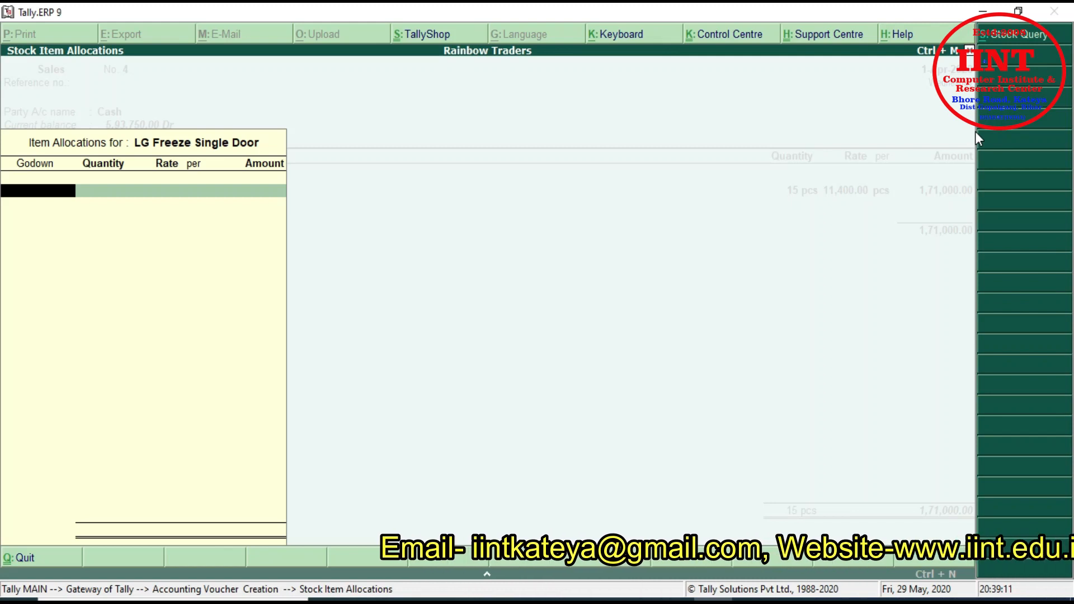
type("Hom")
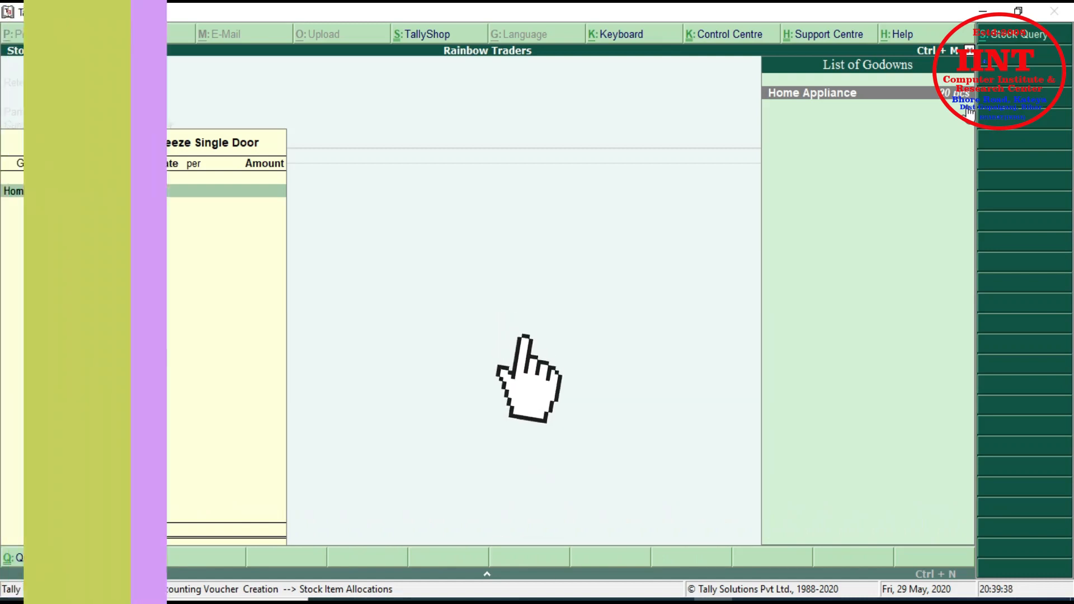
key("Return")
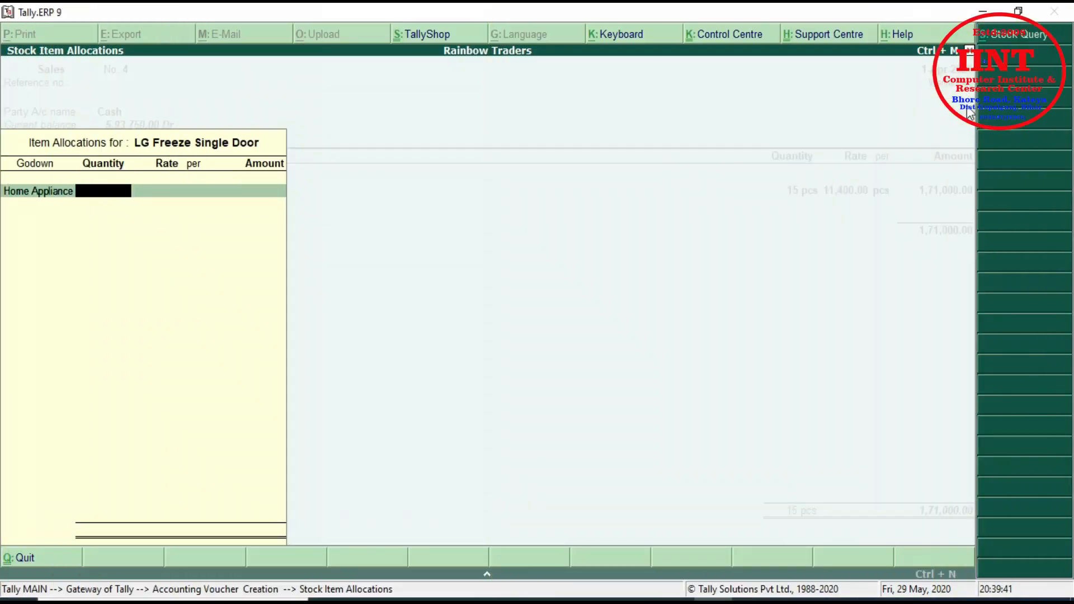
Set the LG Freeze Single Door sale quantity to 15 pcs and its rate to 11,900 per piece.
type("15")
key("Return")
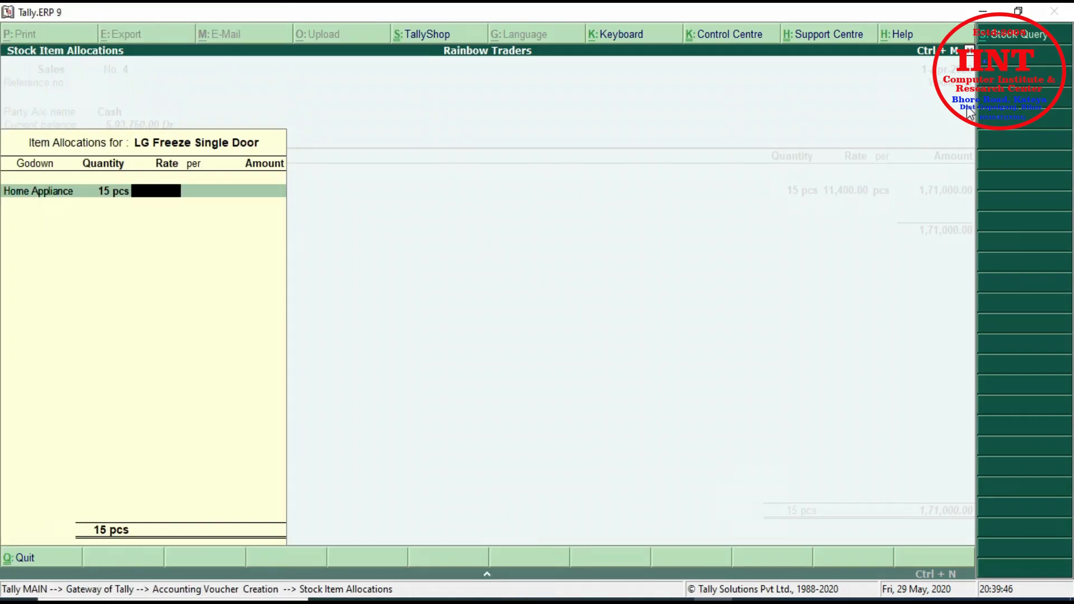
type("11,900")
key("Return")
key("Return")
key("Return")
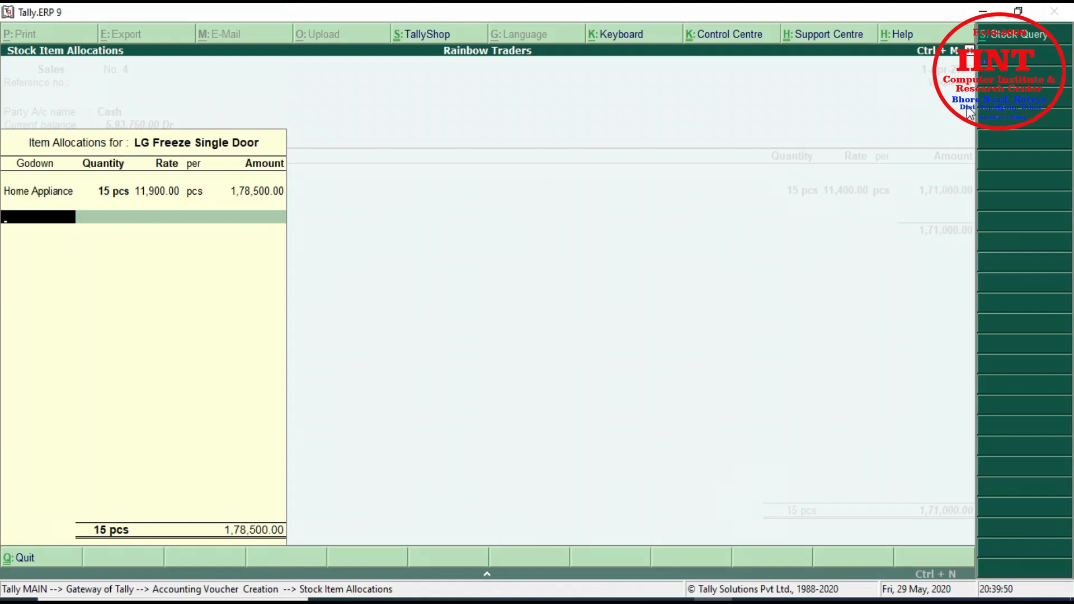
key("Return")
key("Return")
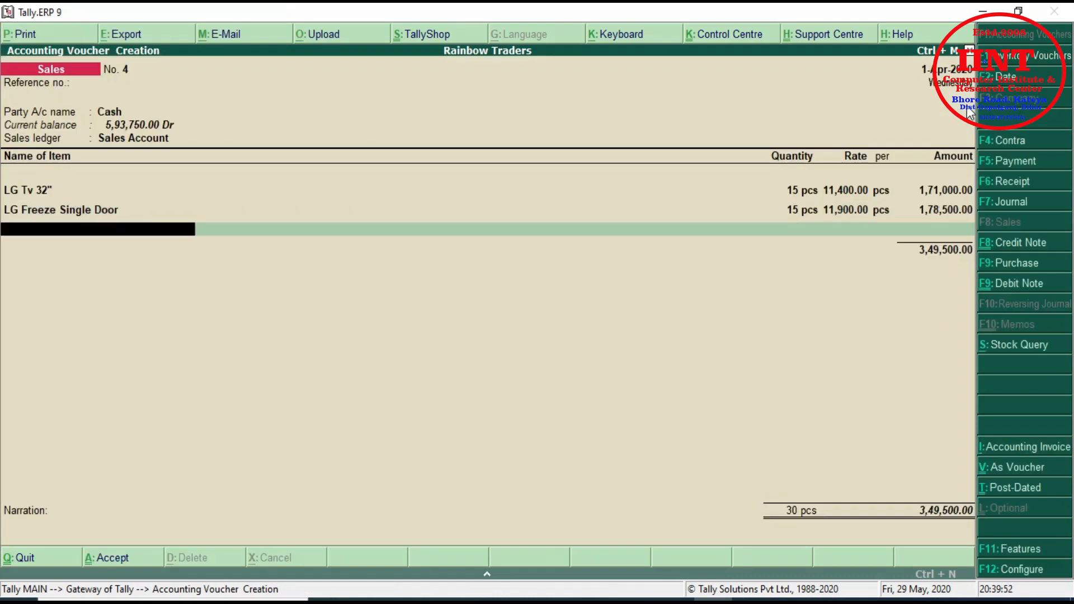
Add LG Double Door Freeze as the third sales item and choose Home Appliance as its godown.
type("L")
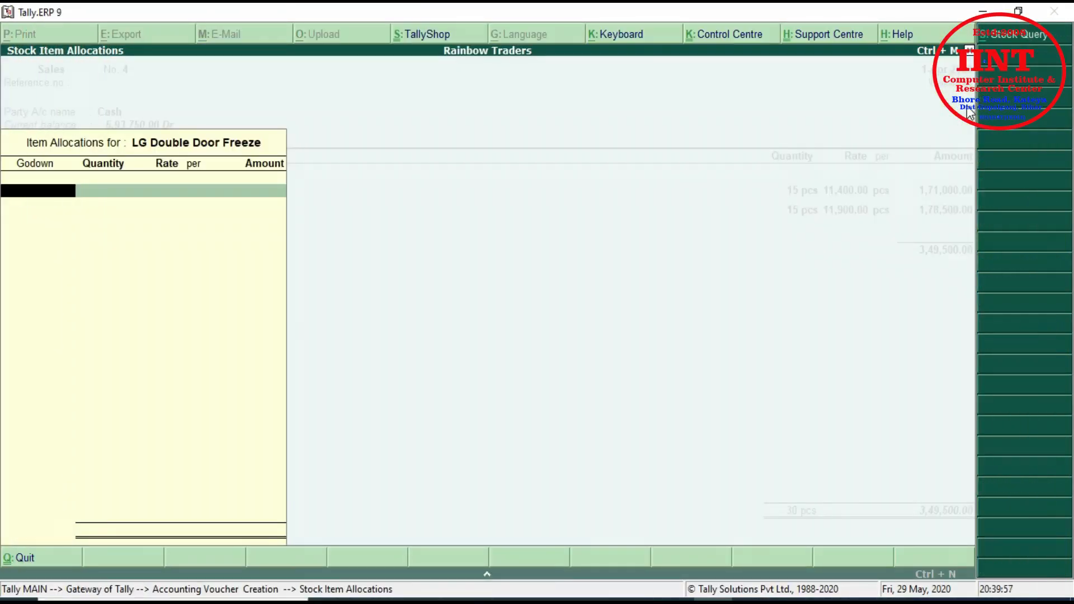
type("H")
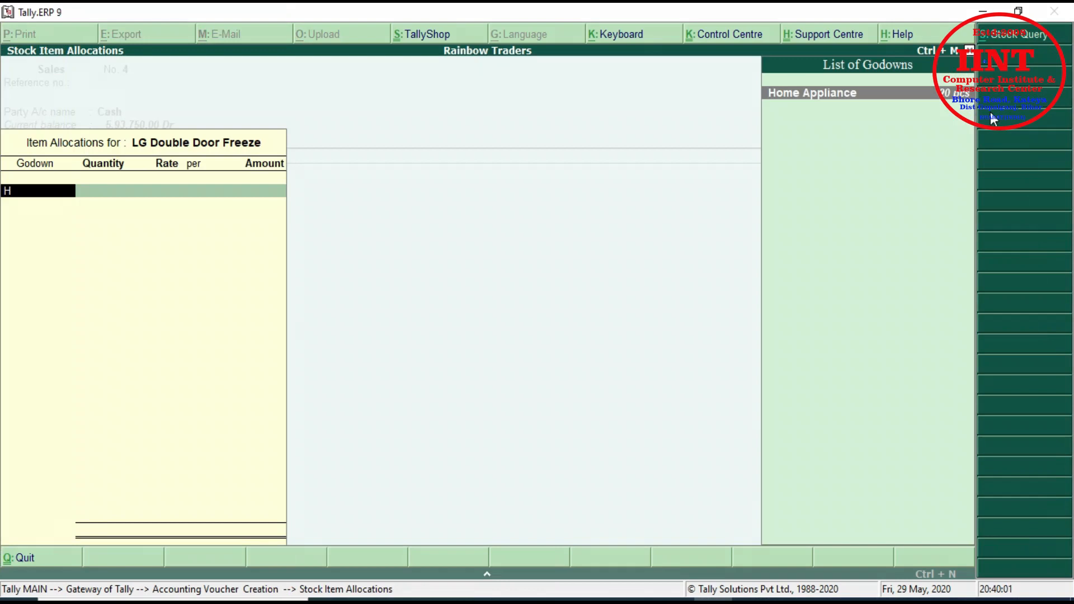
key("Return")
Enter 15 pcs at a rate of 17,800 for LG Double Door Freeze and save the sales voucher.
type("15")
key("Return")
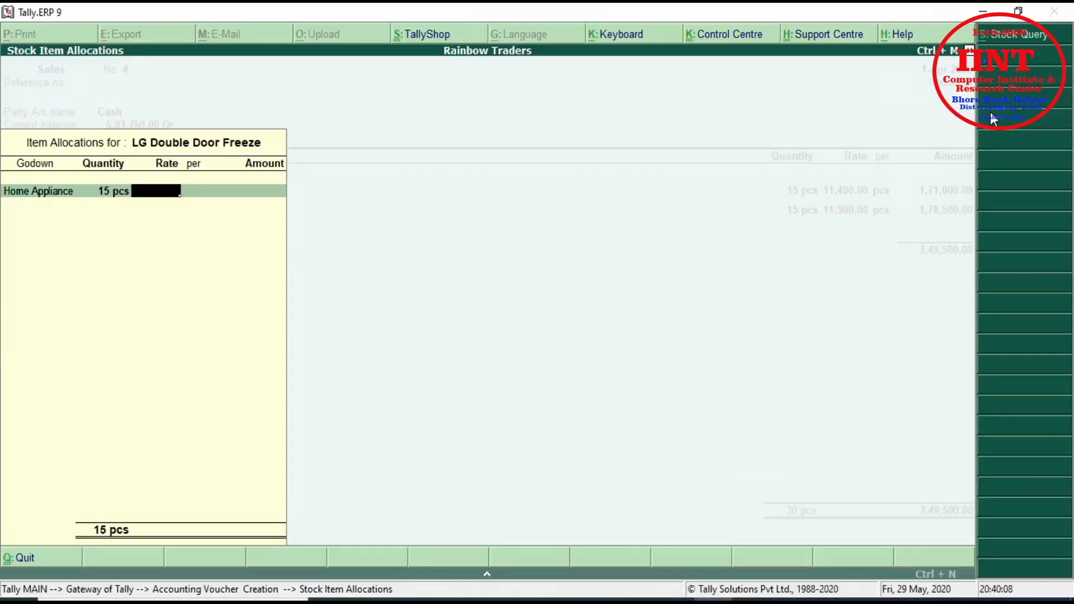
key("Return")
key("Return")
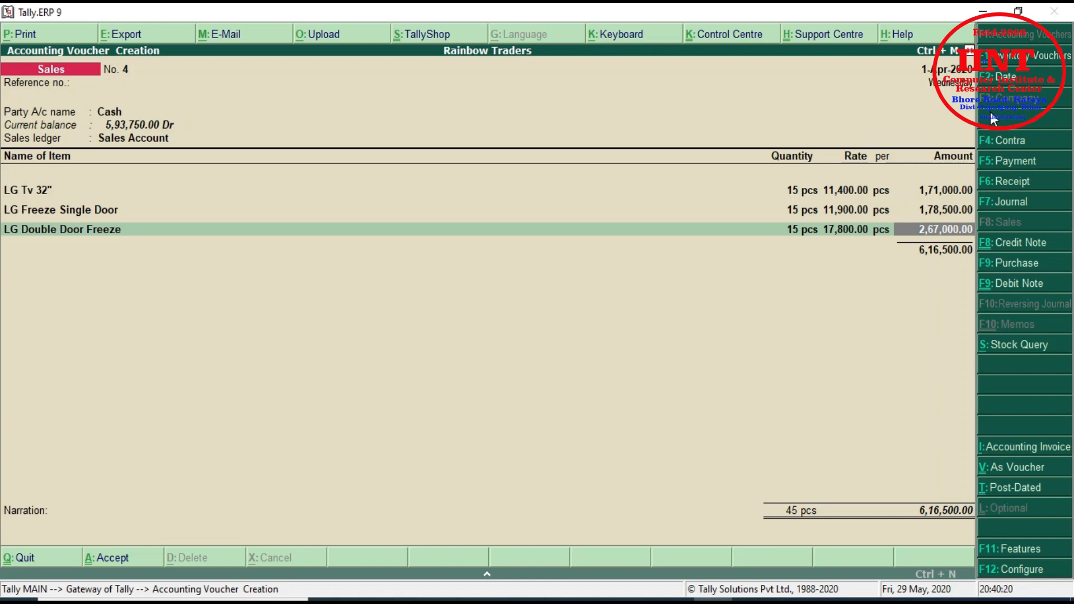
key("ctrl+a")
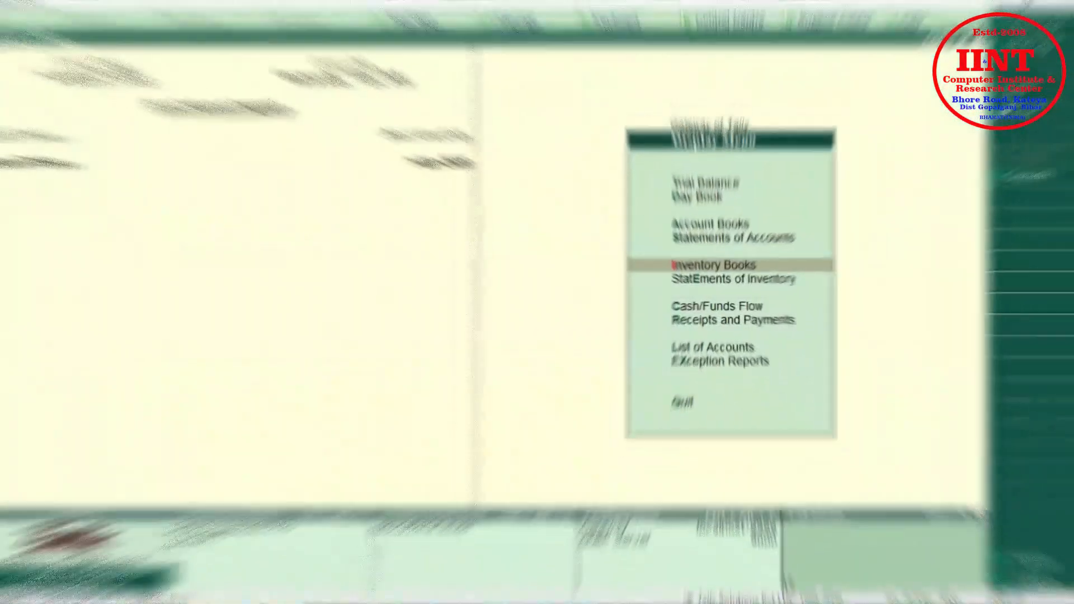
Open the godown summary for Eatable Oil Godown from the Statements of Inventory and show it in detail.
key("Return")
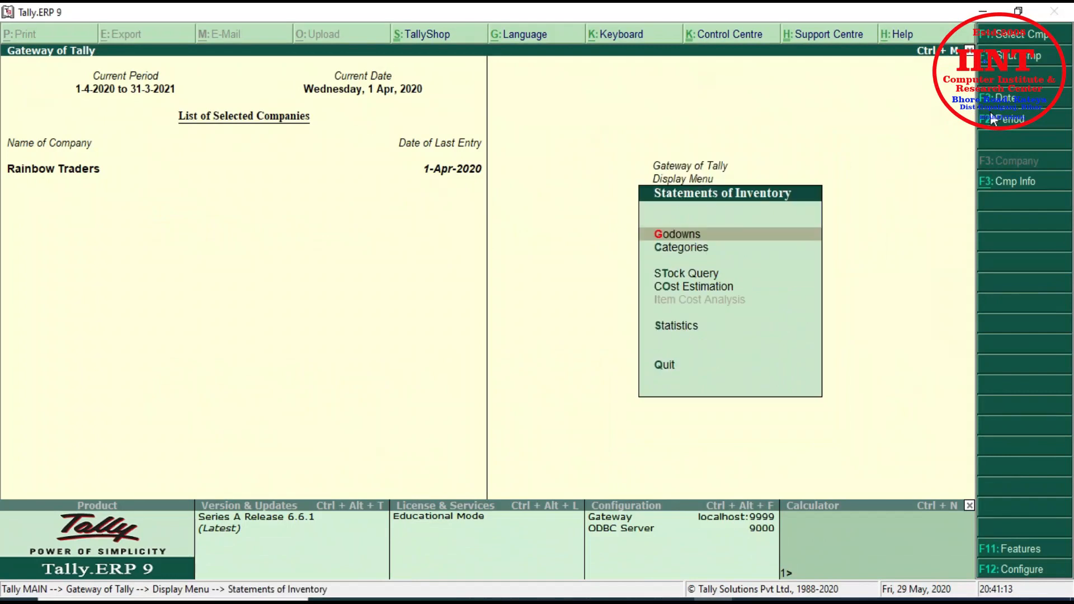
key("Return")
key("Down")
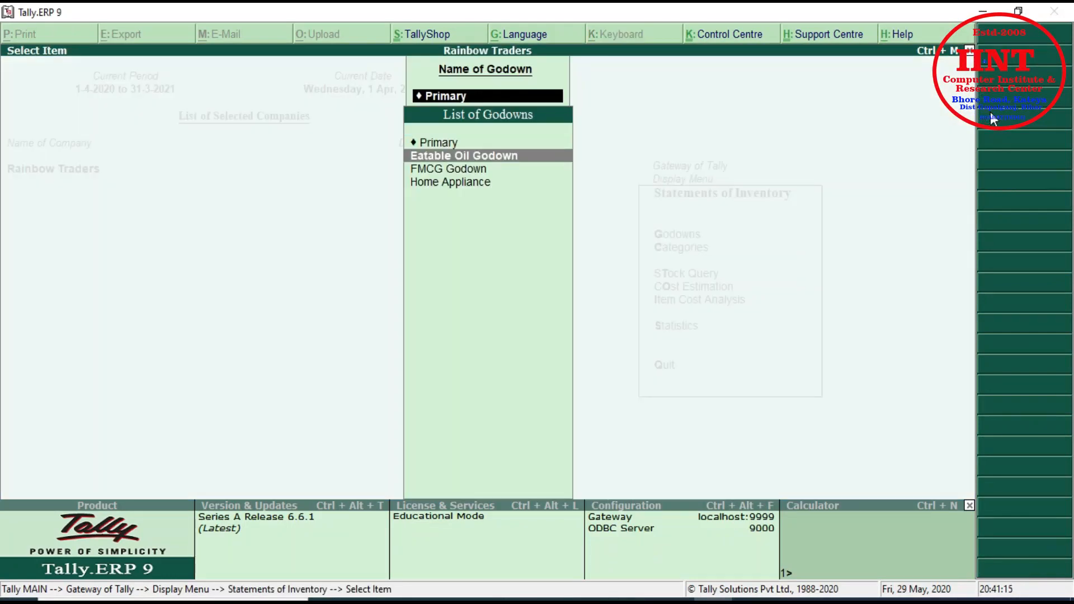
key("Return")
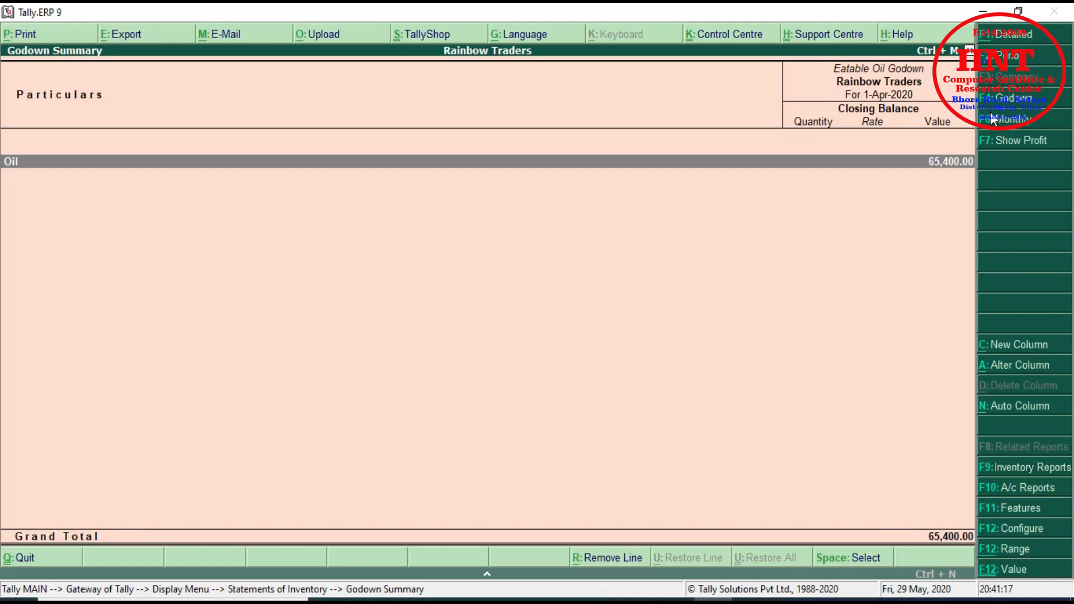
key("alt+F1")
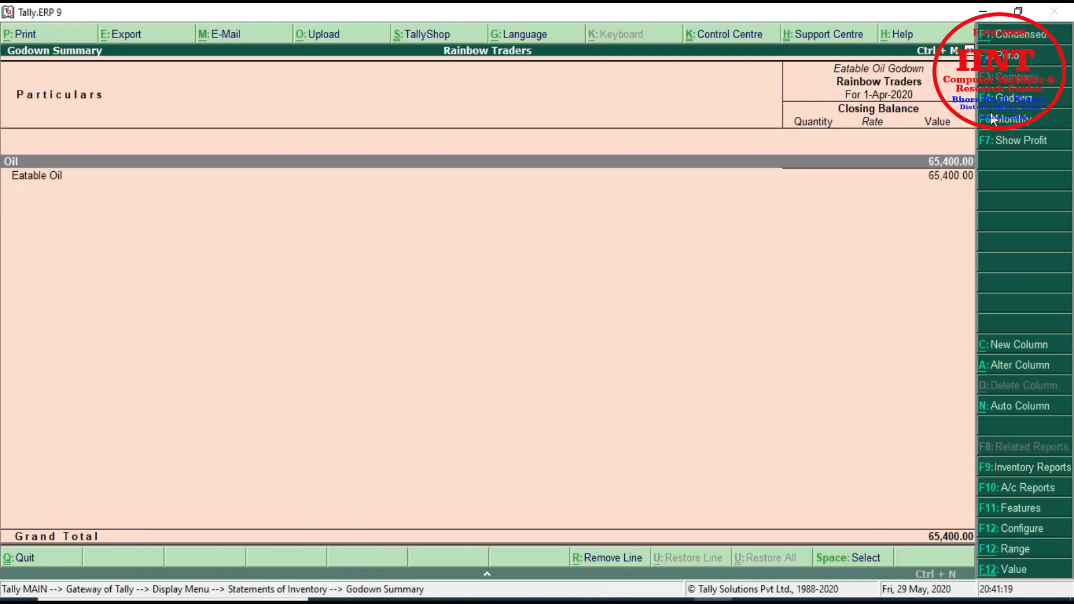
Open the Home Appliance godown summary and examine the stock items in the Freeze group.
key("Escape")
key("Down")
key("Down")
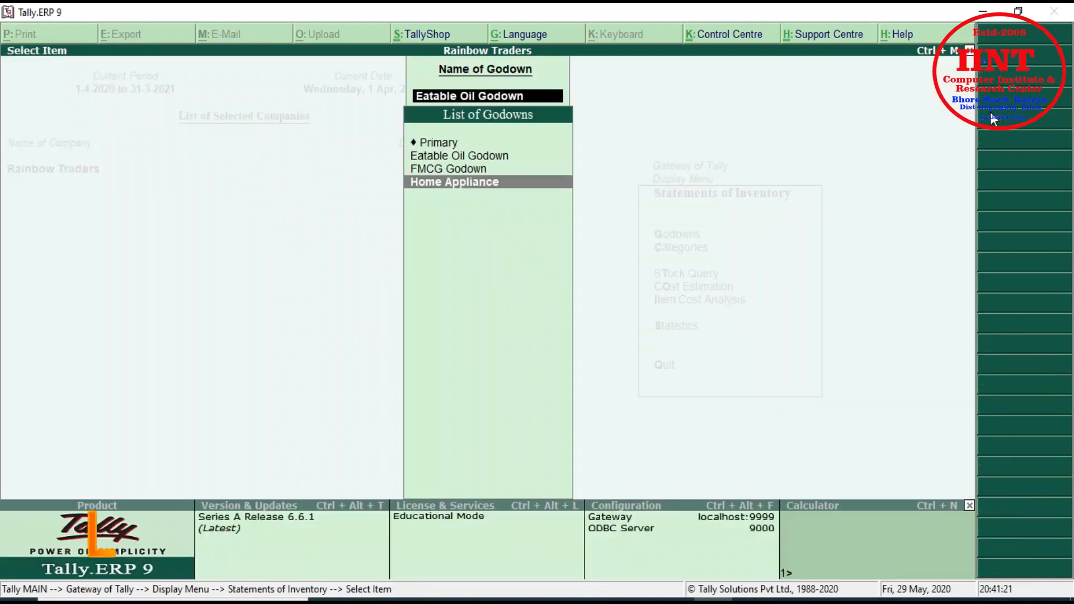
key("Up")
key("Down")
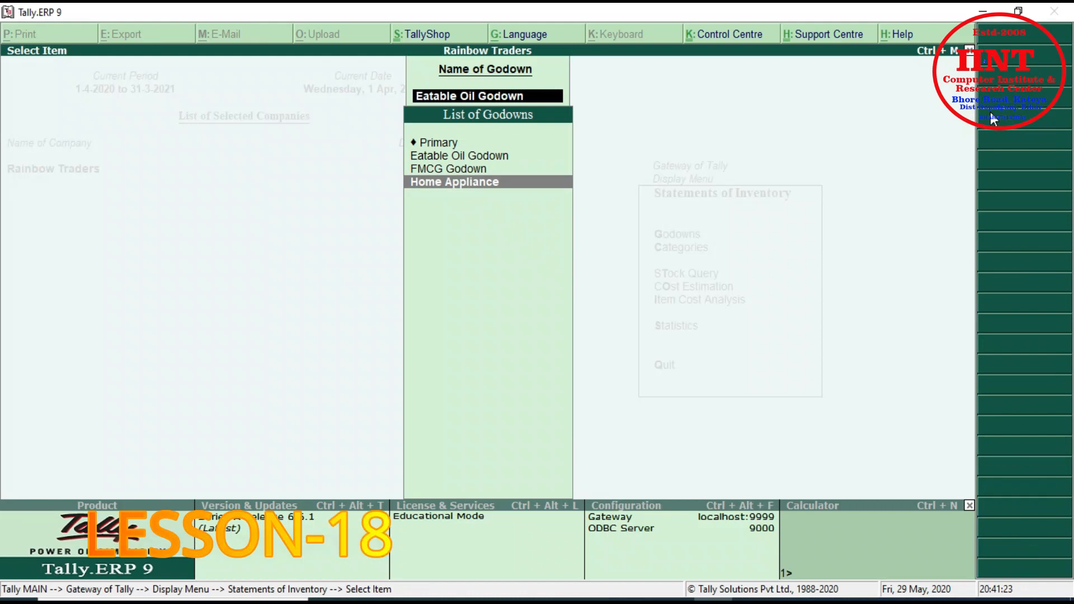
key("Return")
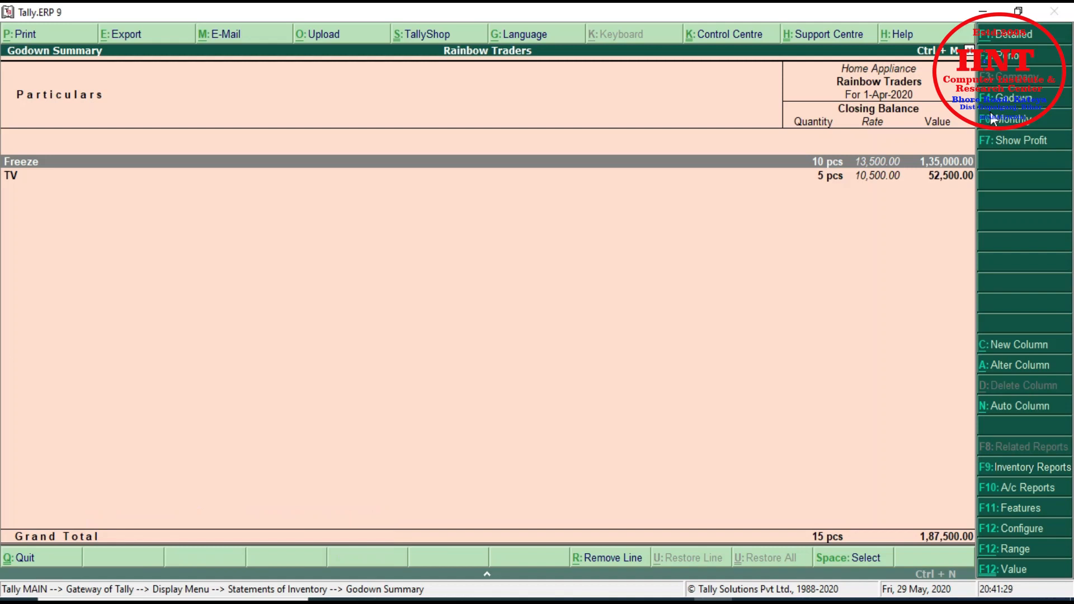
key("Return")
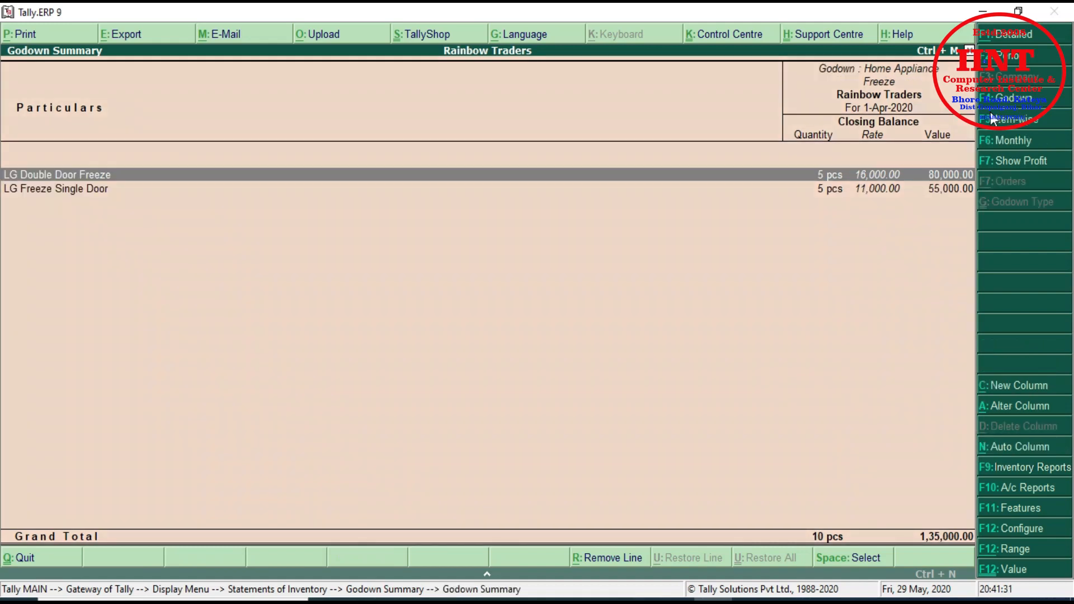
Examine the TV group's stock in the Home Appliance godown and leave the godown reports.
key("Escape")
key("Down")
key("Return")
key("Escape")
key("Escape")
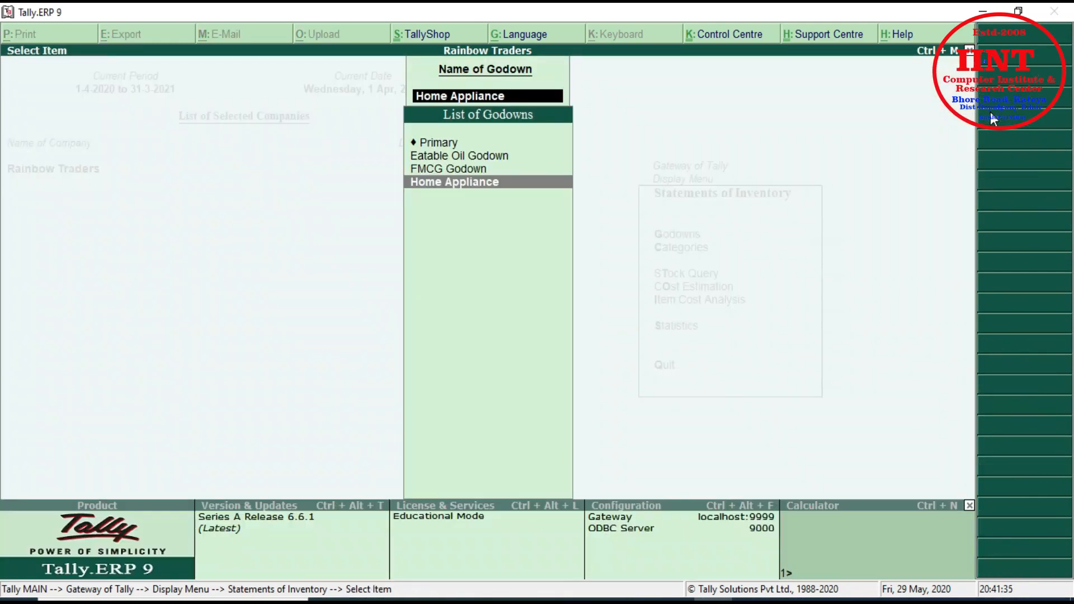
key("Escape")
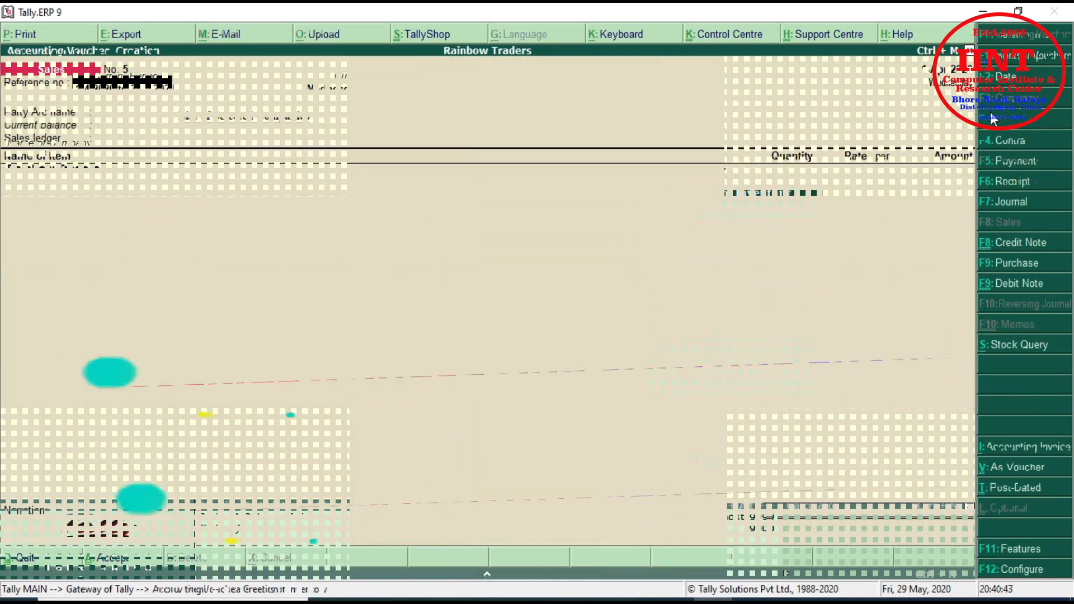